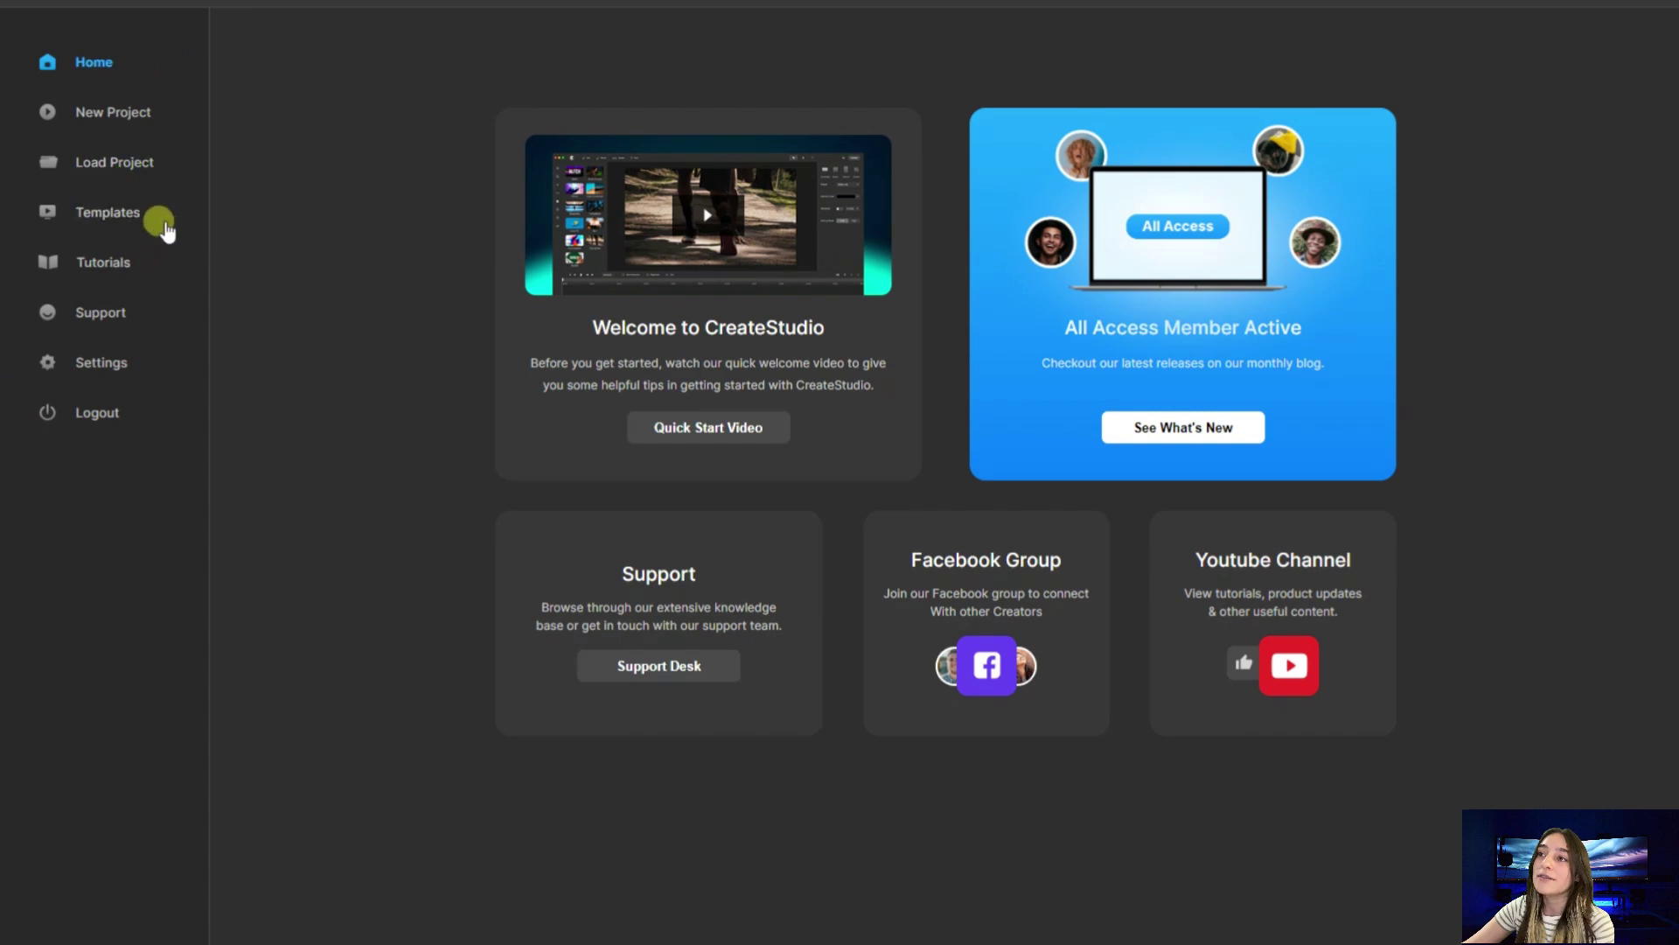
Bring up the Templates gallery from the left sidebar
left_click(111, 214)
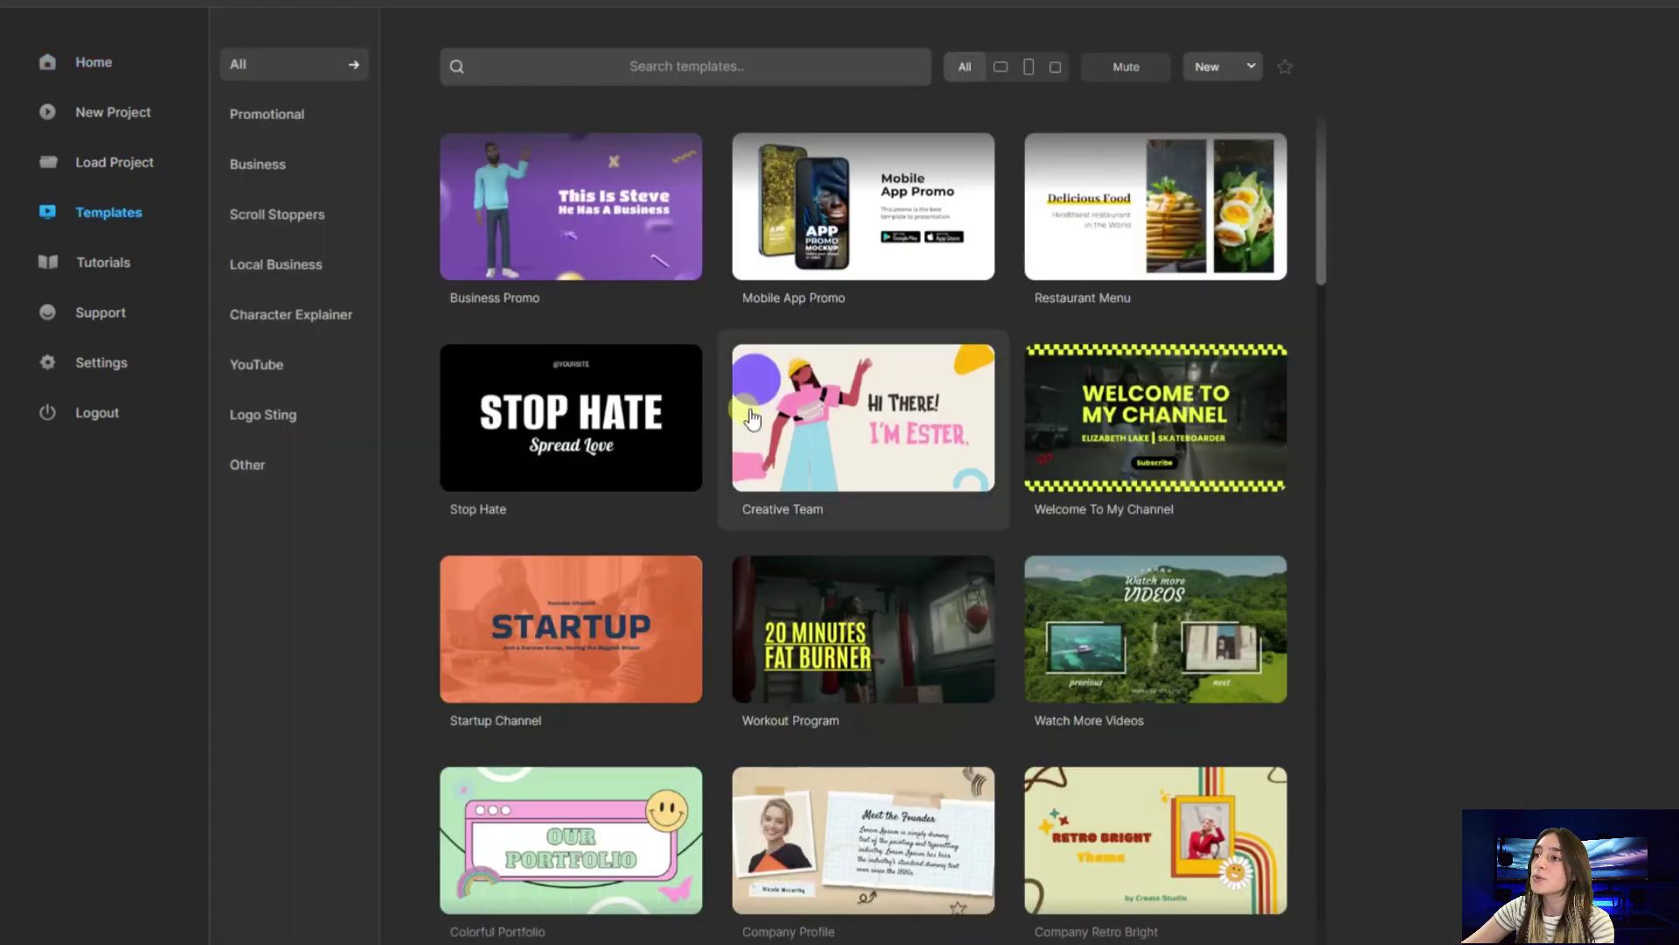
scroll(375, 375, "down", 3)
scroll(742, 448, "down", 5)
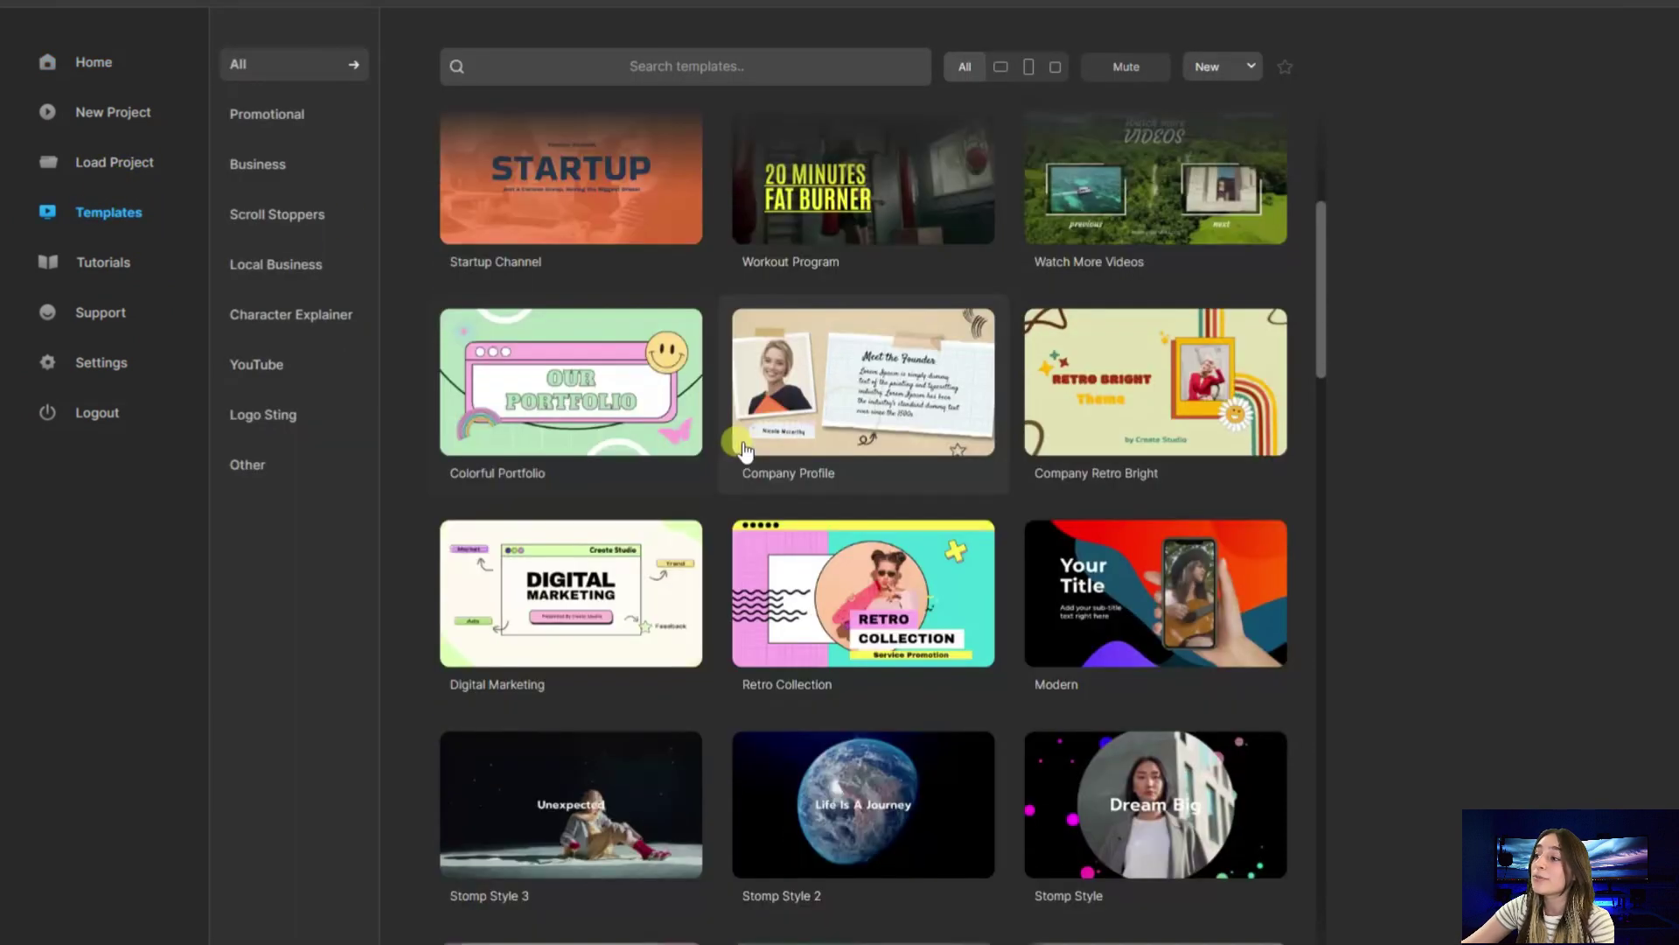
scroll(745, 451, "up", 3)
scroll(741, 448, "up", 2)
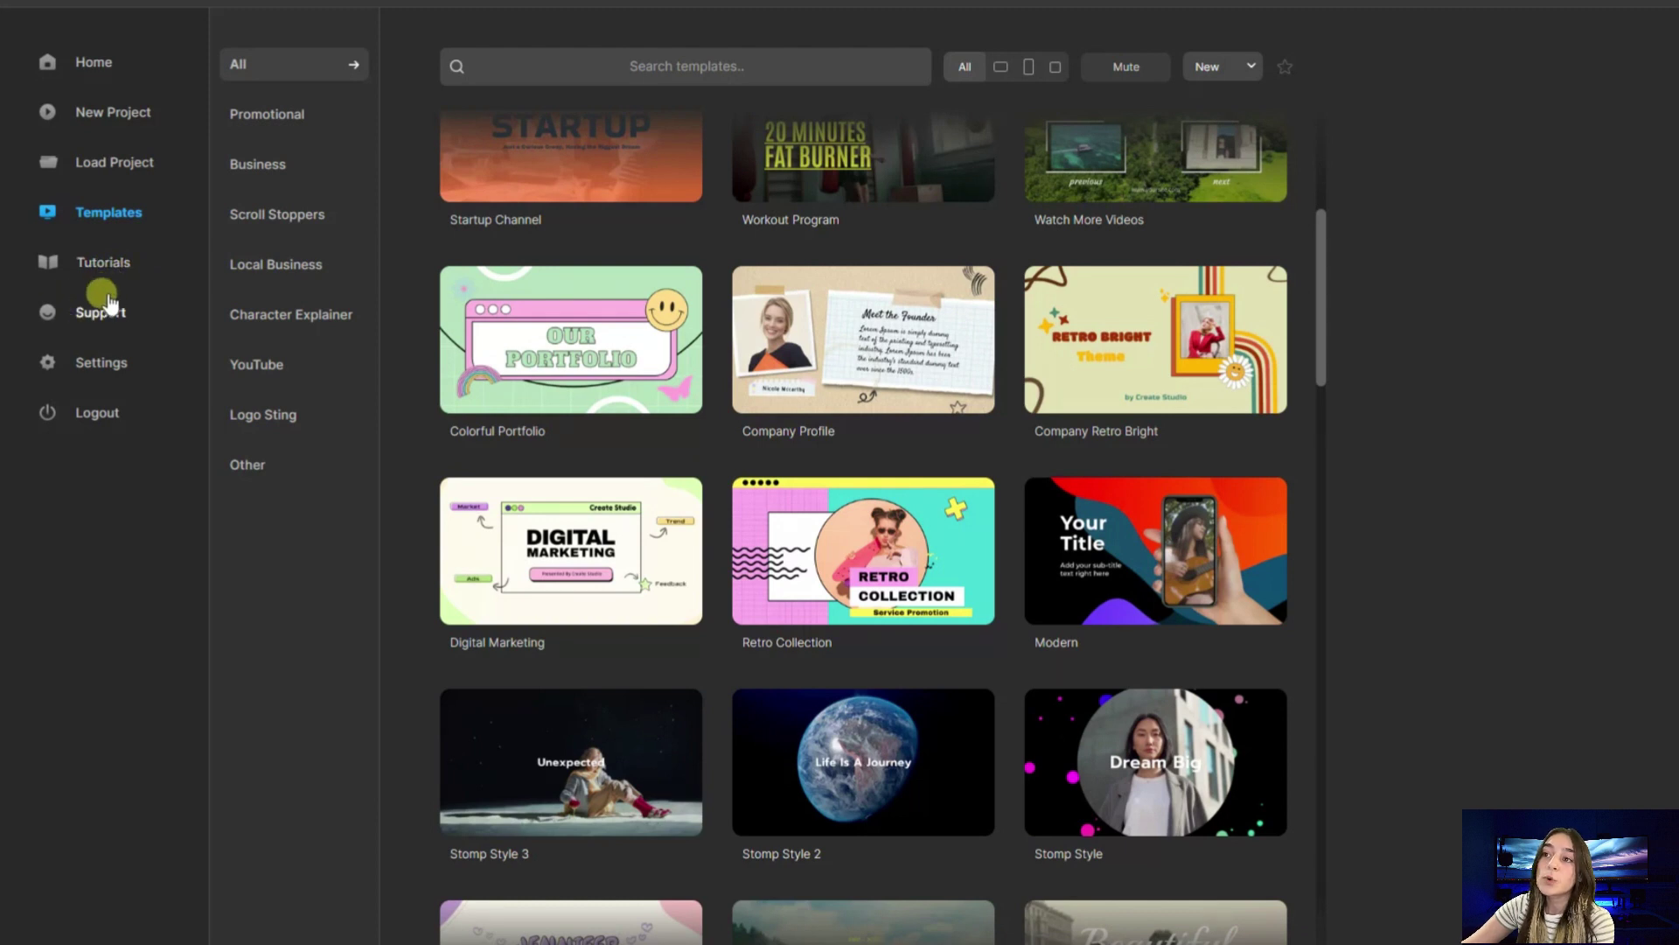
Start a new Lightning Builder project in Standard 16:9 format
left_click(129, 122)
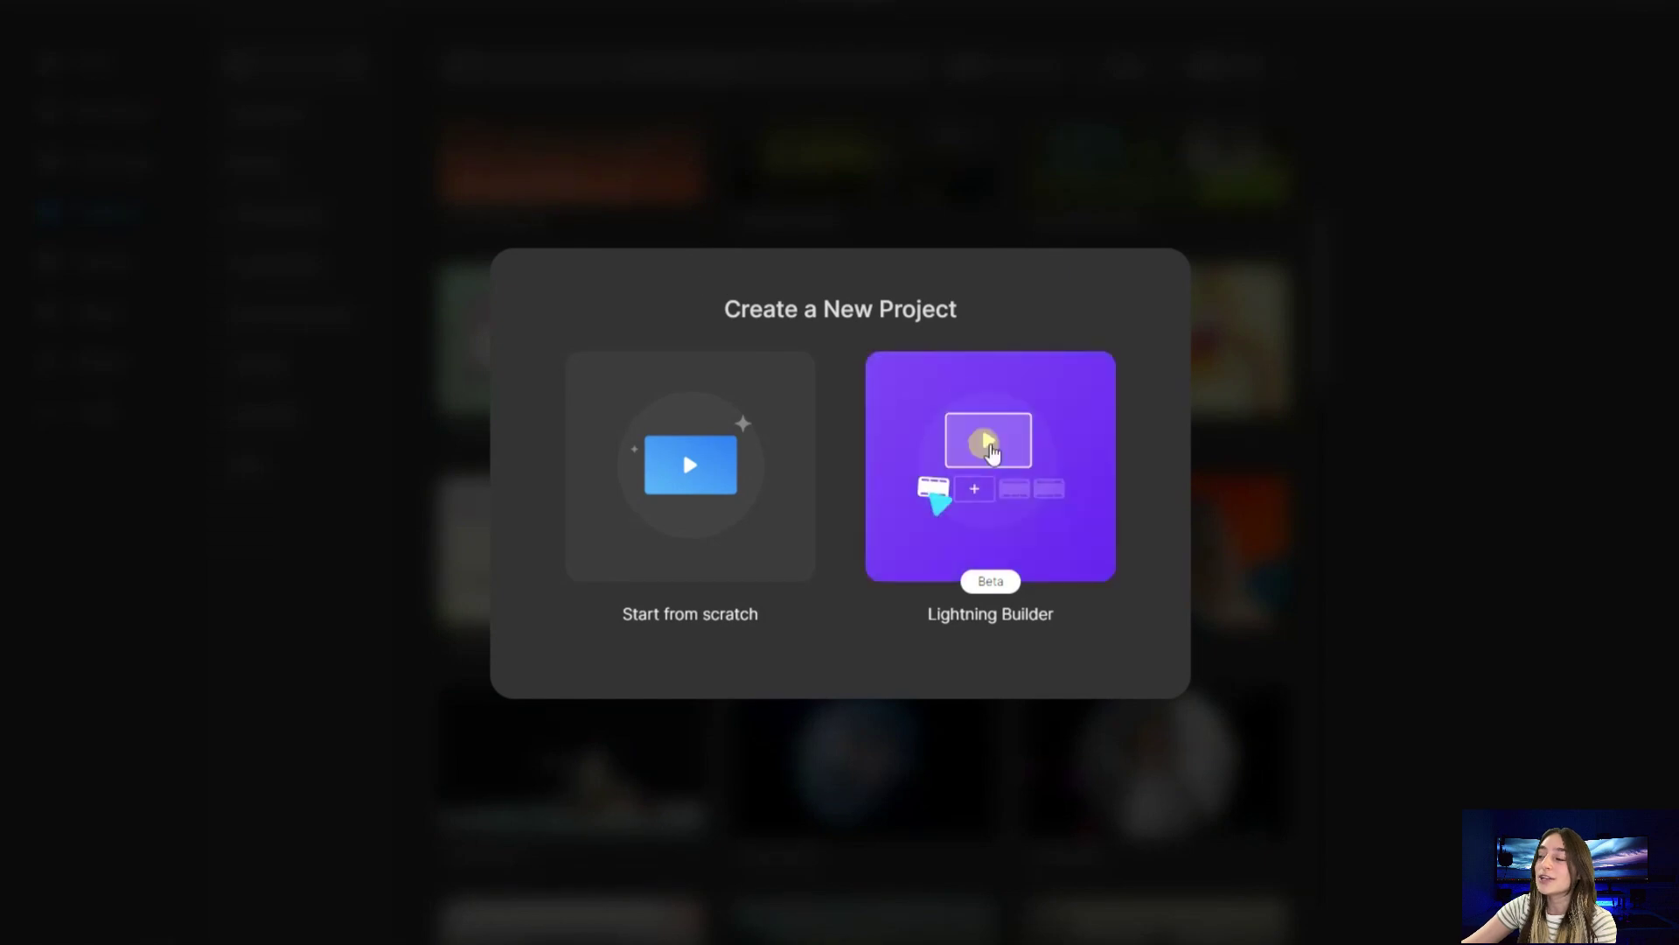
left_click(952, 515)
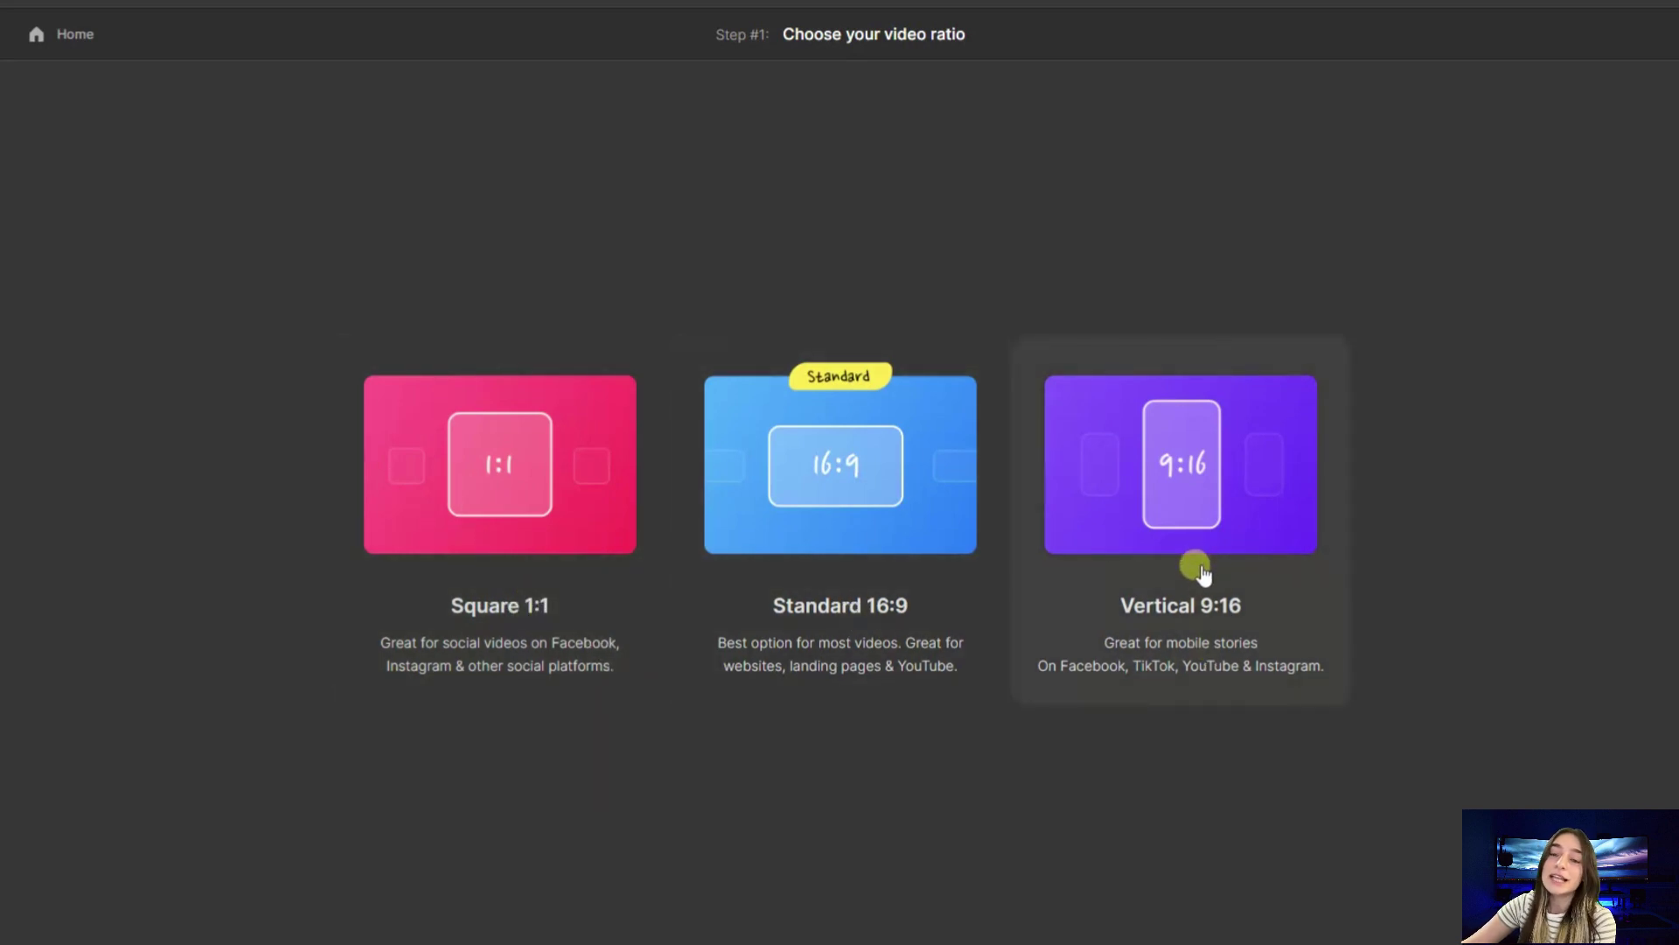
left_click(892, 517)
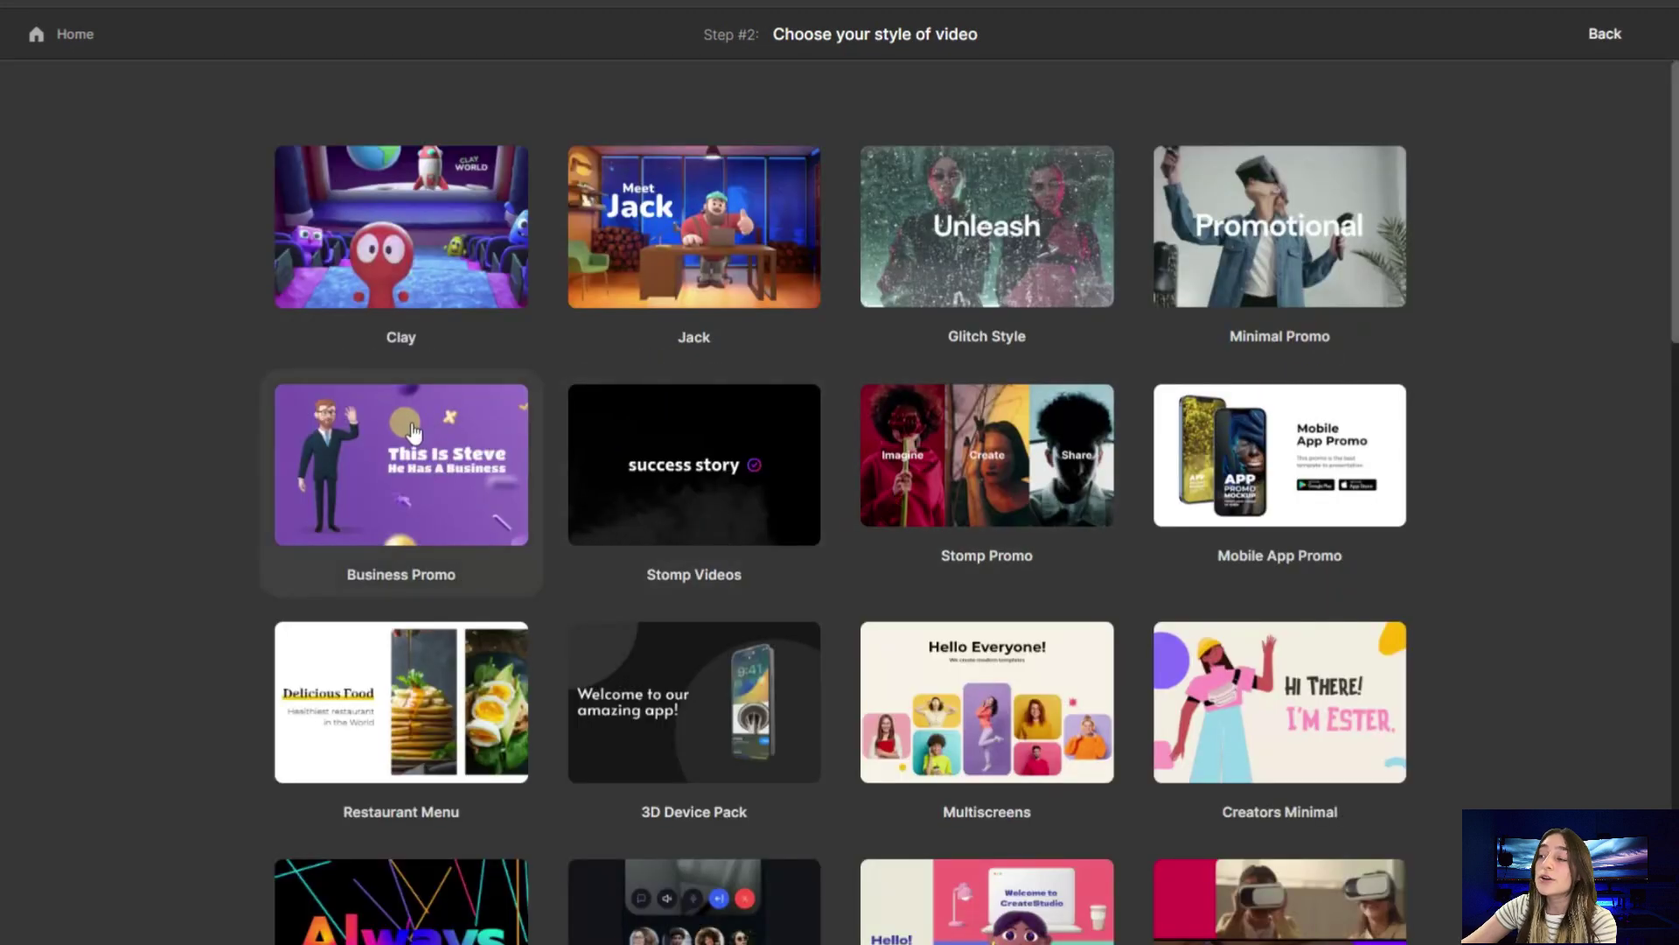
scroll(411, 433, "down", 1)
scroll(499, 439, "down", 2)
scroll(591, 446, "down", 2)
scroll(684, 457, "down", 3)
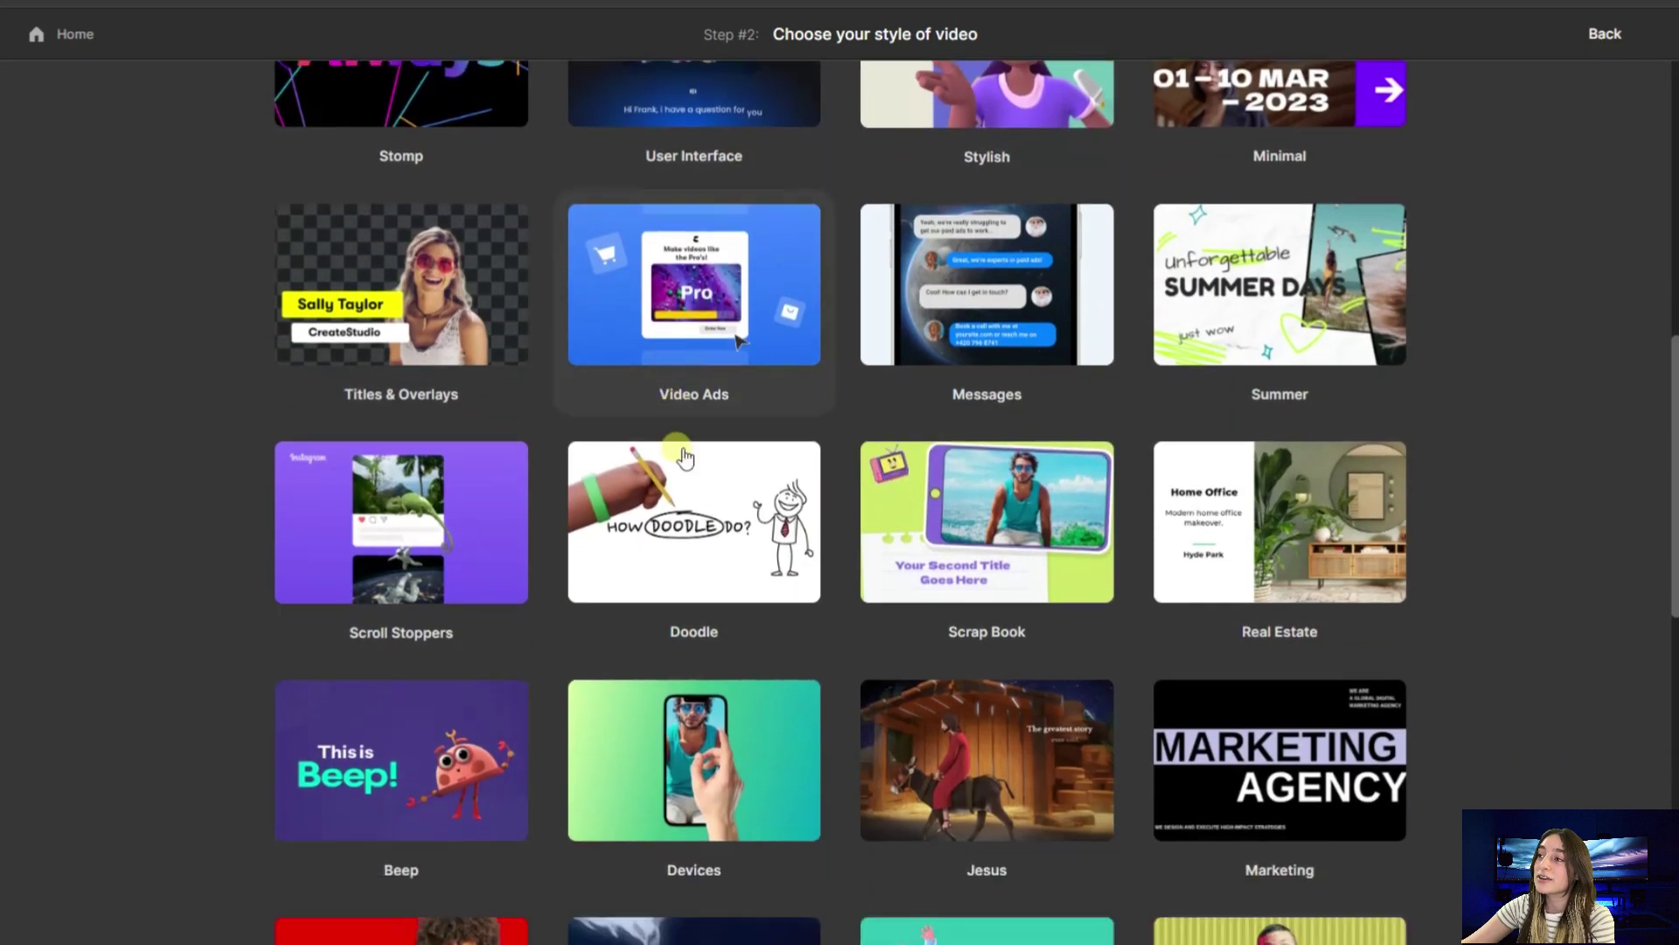
scroll(735, 524, "down", 2)
scroll(795, 592, "up", 1)
scroll(800, 596, "down", 4)
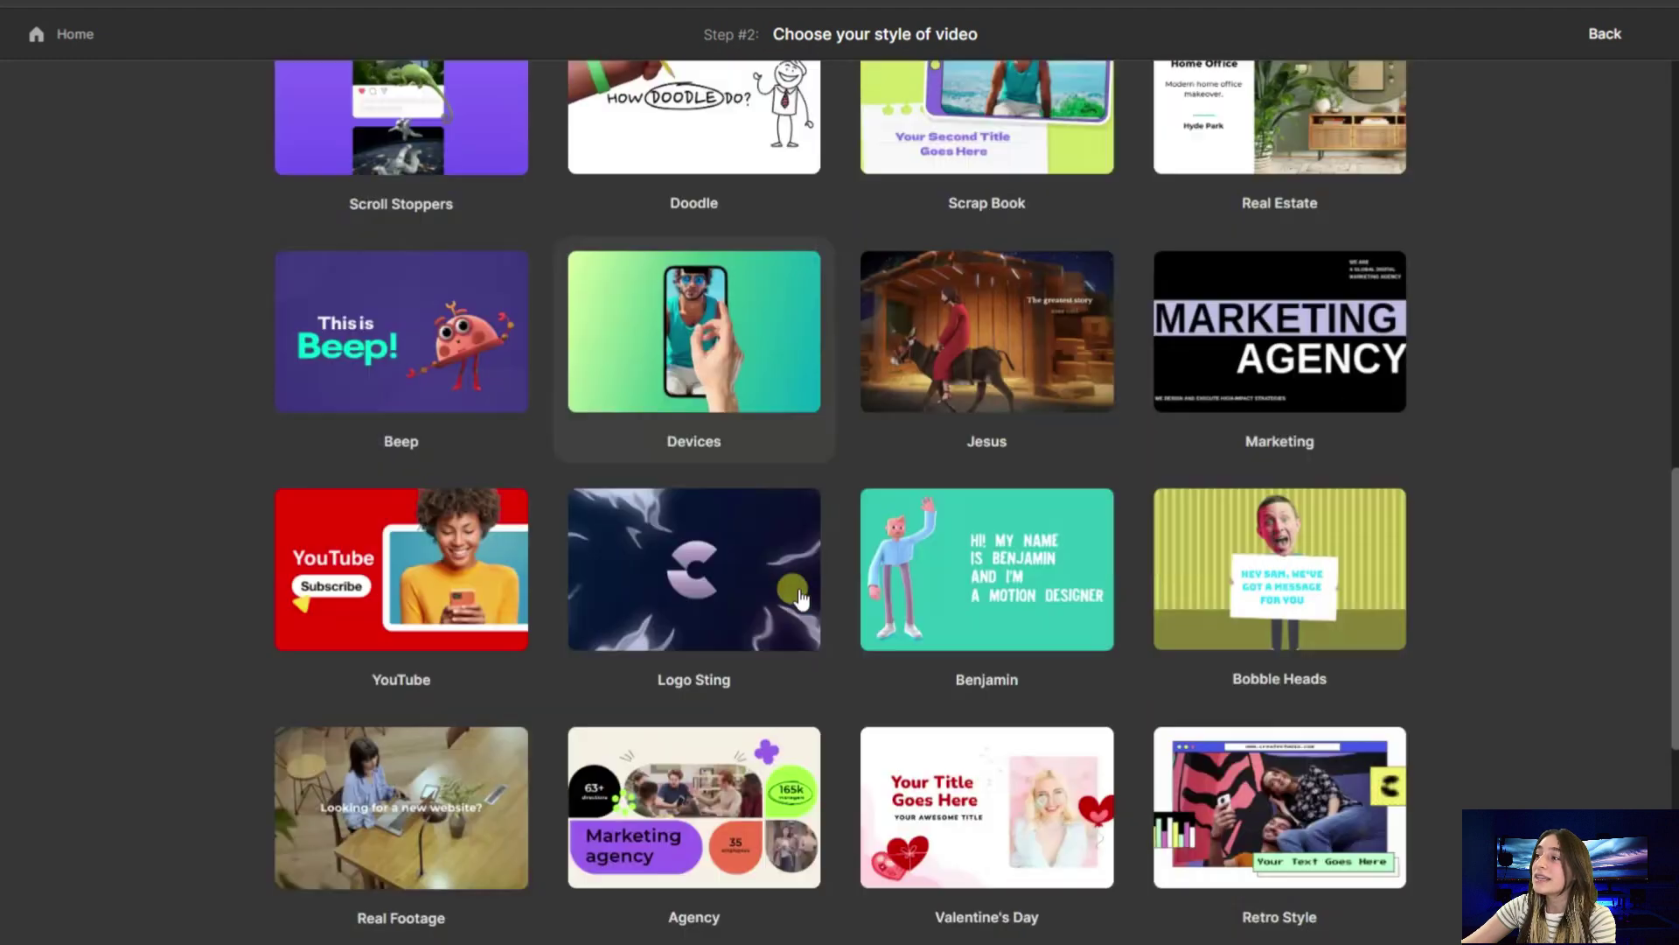
scroll(799, 597, "down", 4)
scroll(794, 590, "down", 2)
scroll(795, 591, "up", 1)
scroll(800, 597, "up", 5)
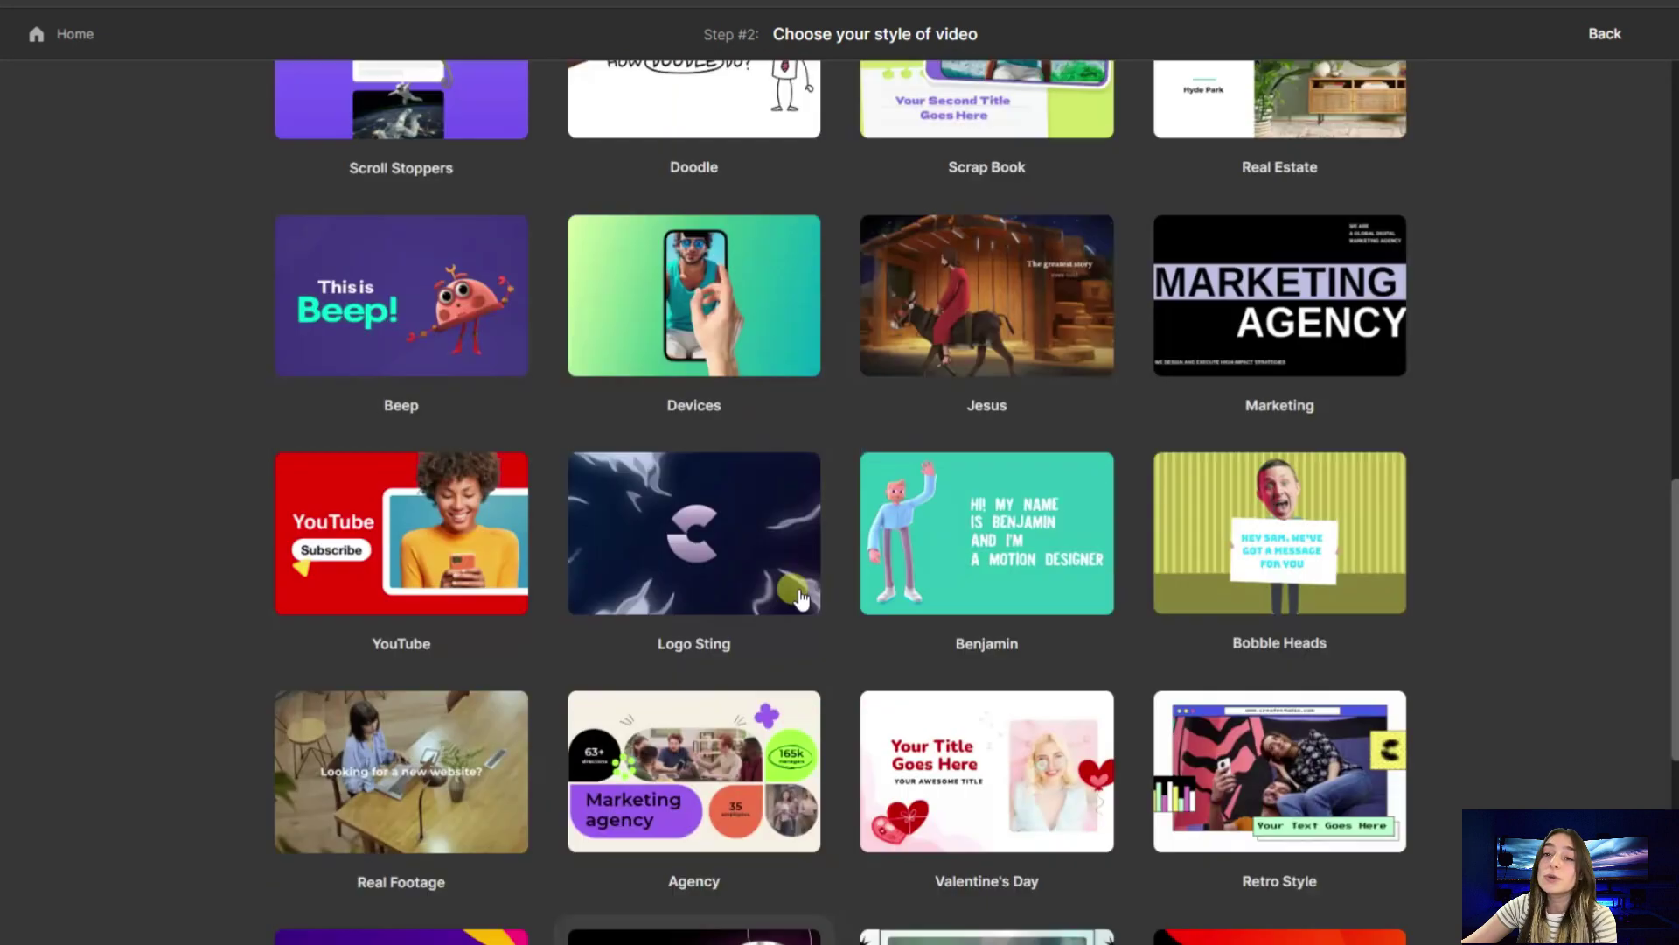
scroll(799, 597, "up", 3)
scroll(799, 597, "up", 2)
scroll(799, 598, "up", 2)
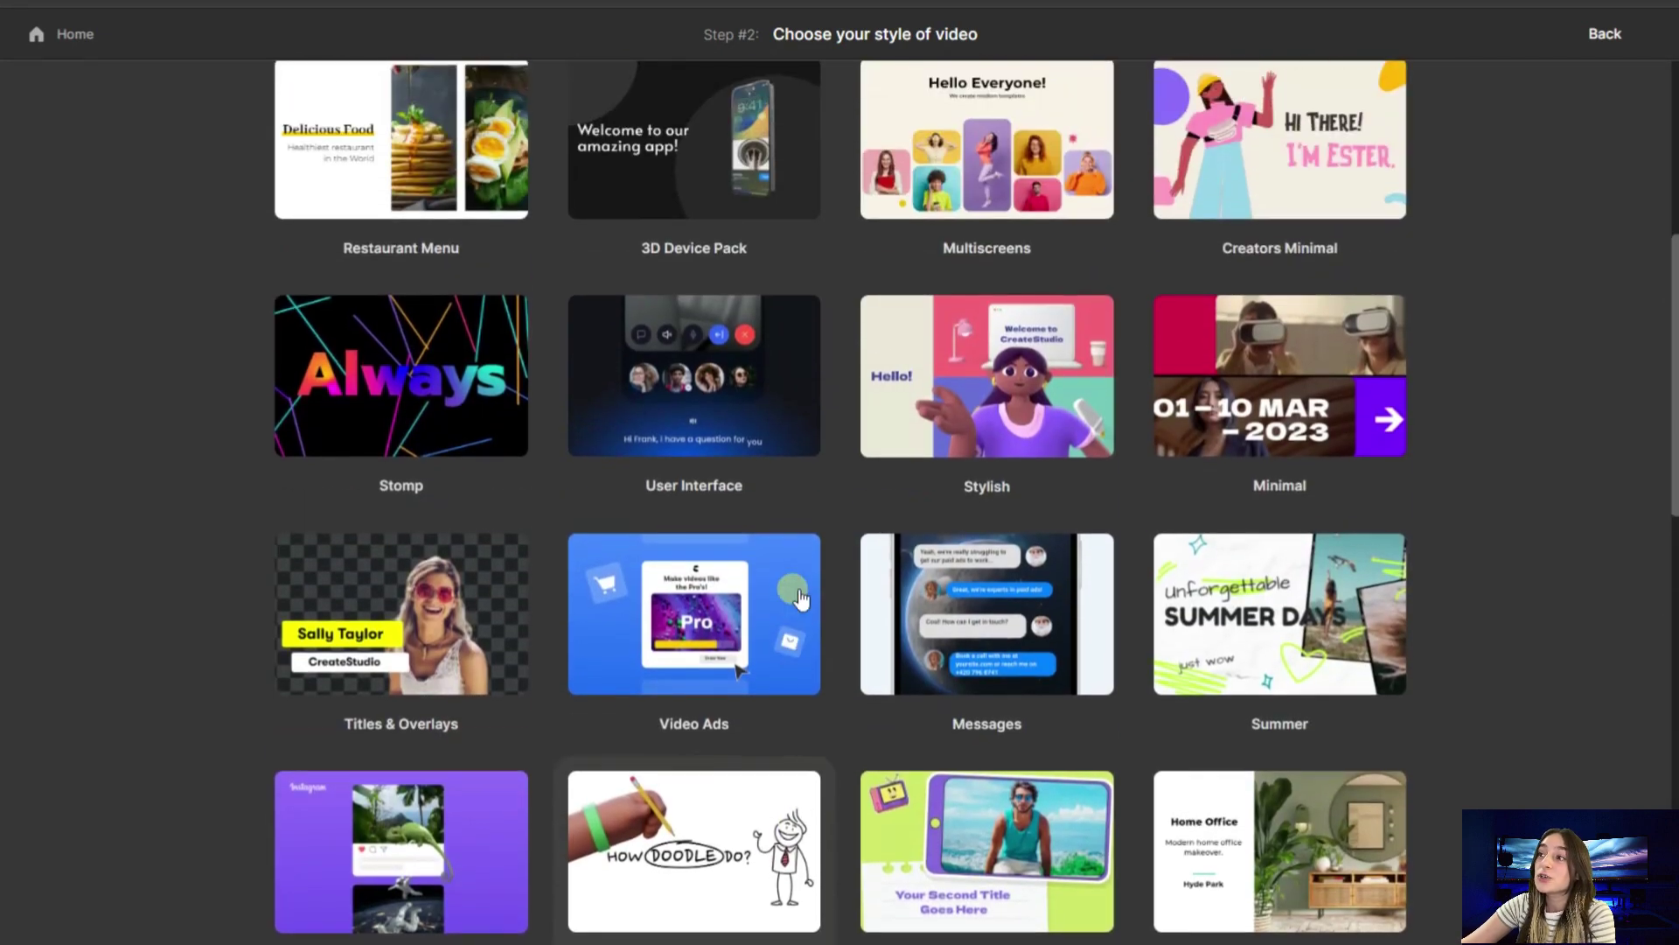
scroll(794, 590, "up", 1)
scroll(794, 591, "up", 3)
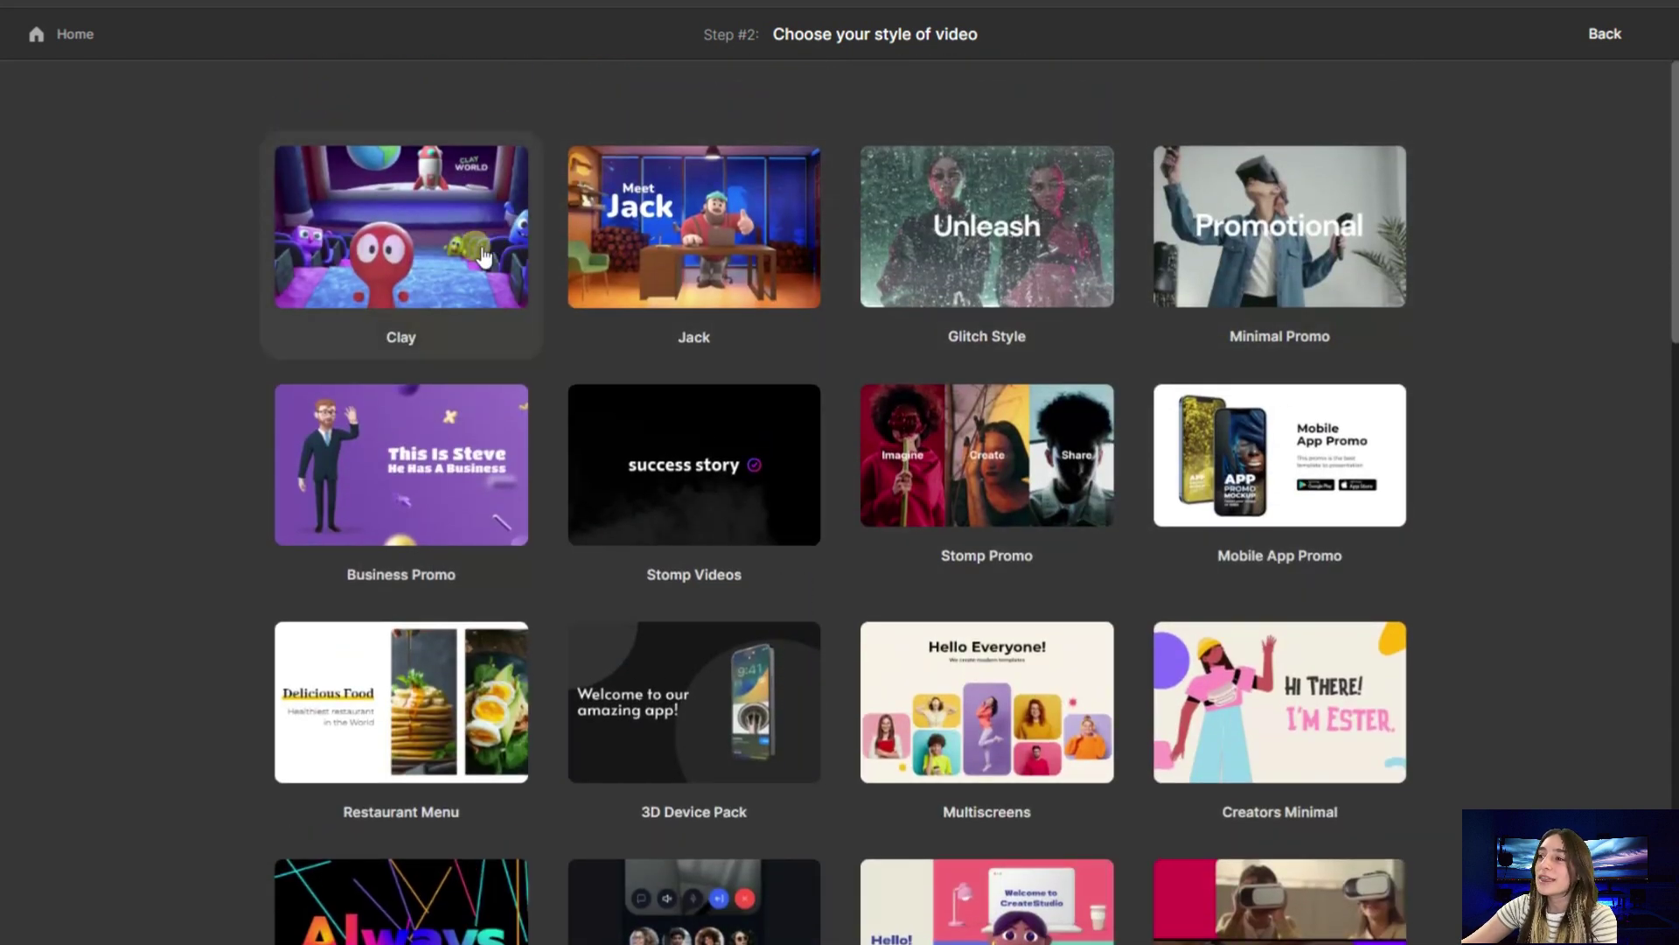
Choose the Clay style, browse scene categories and add Playdough as the opener
left_click(476, 247)
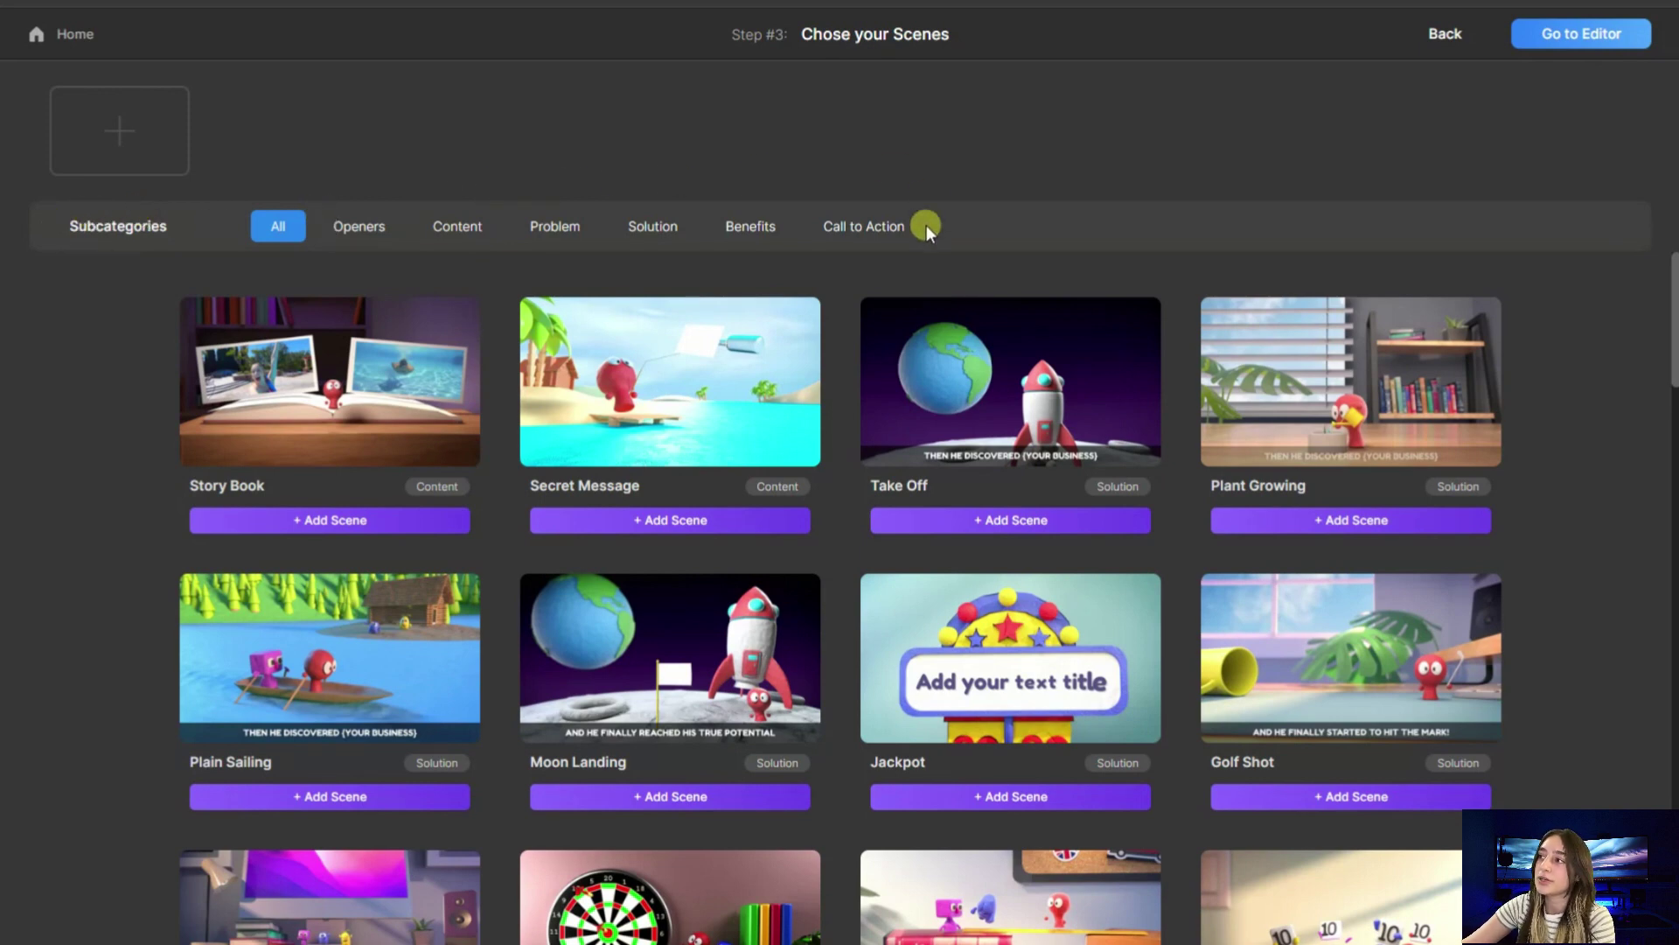
scroll(314, 453, "down", 5)
scroll(314, 459, "down", 5)
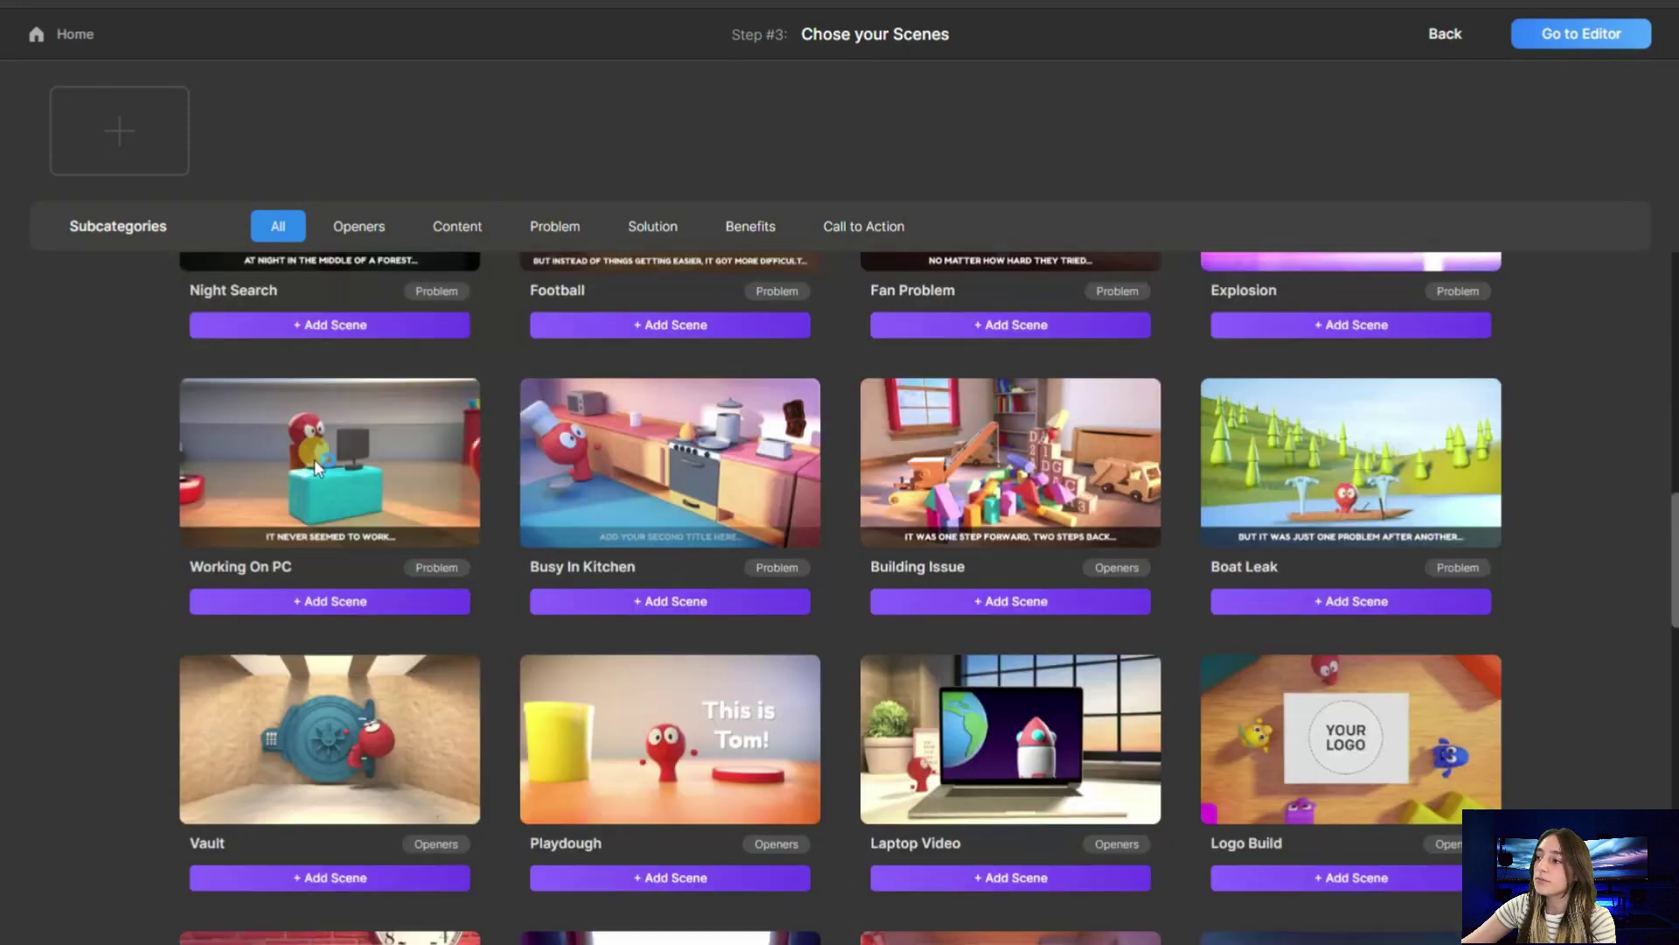
scroll(313, 460, "down", 5)
scroll(314, 460, "down", 5)
scroll(314, 460, "up", 5)
scroll(314, 460, "up", 5)
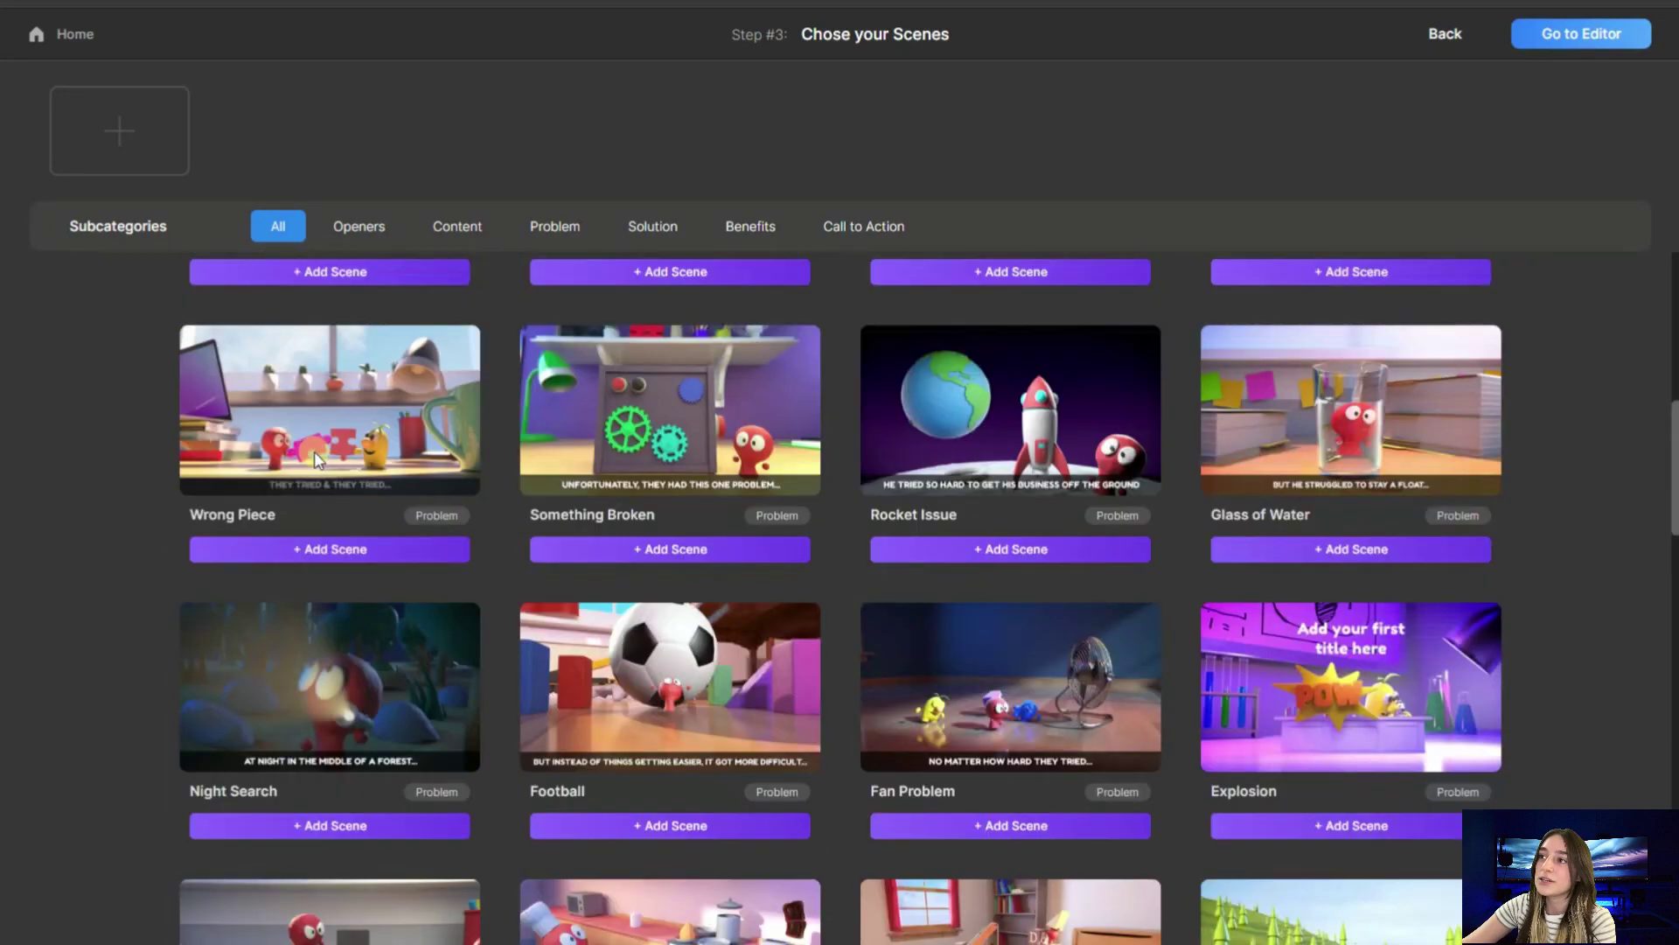
scroll(314, 459, "up", 5)
scroll(314, 459, "up", 2)
left_click(360, 223)
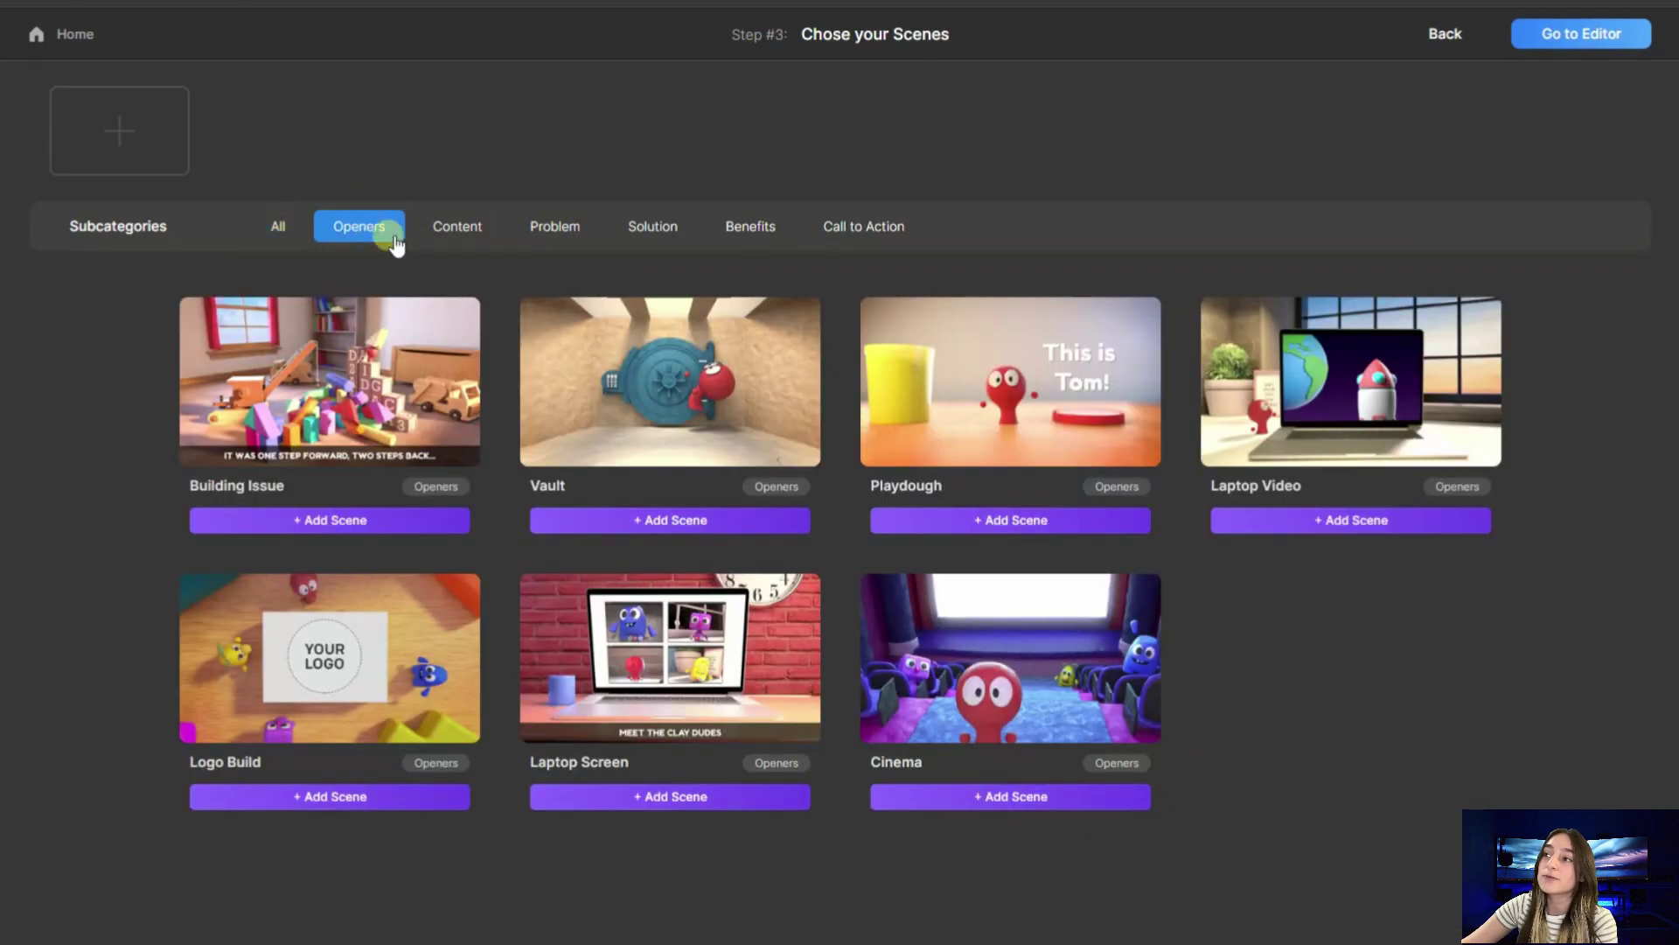
left_click(435, 231)
left_click(558, 230)
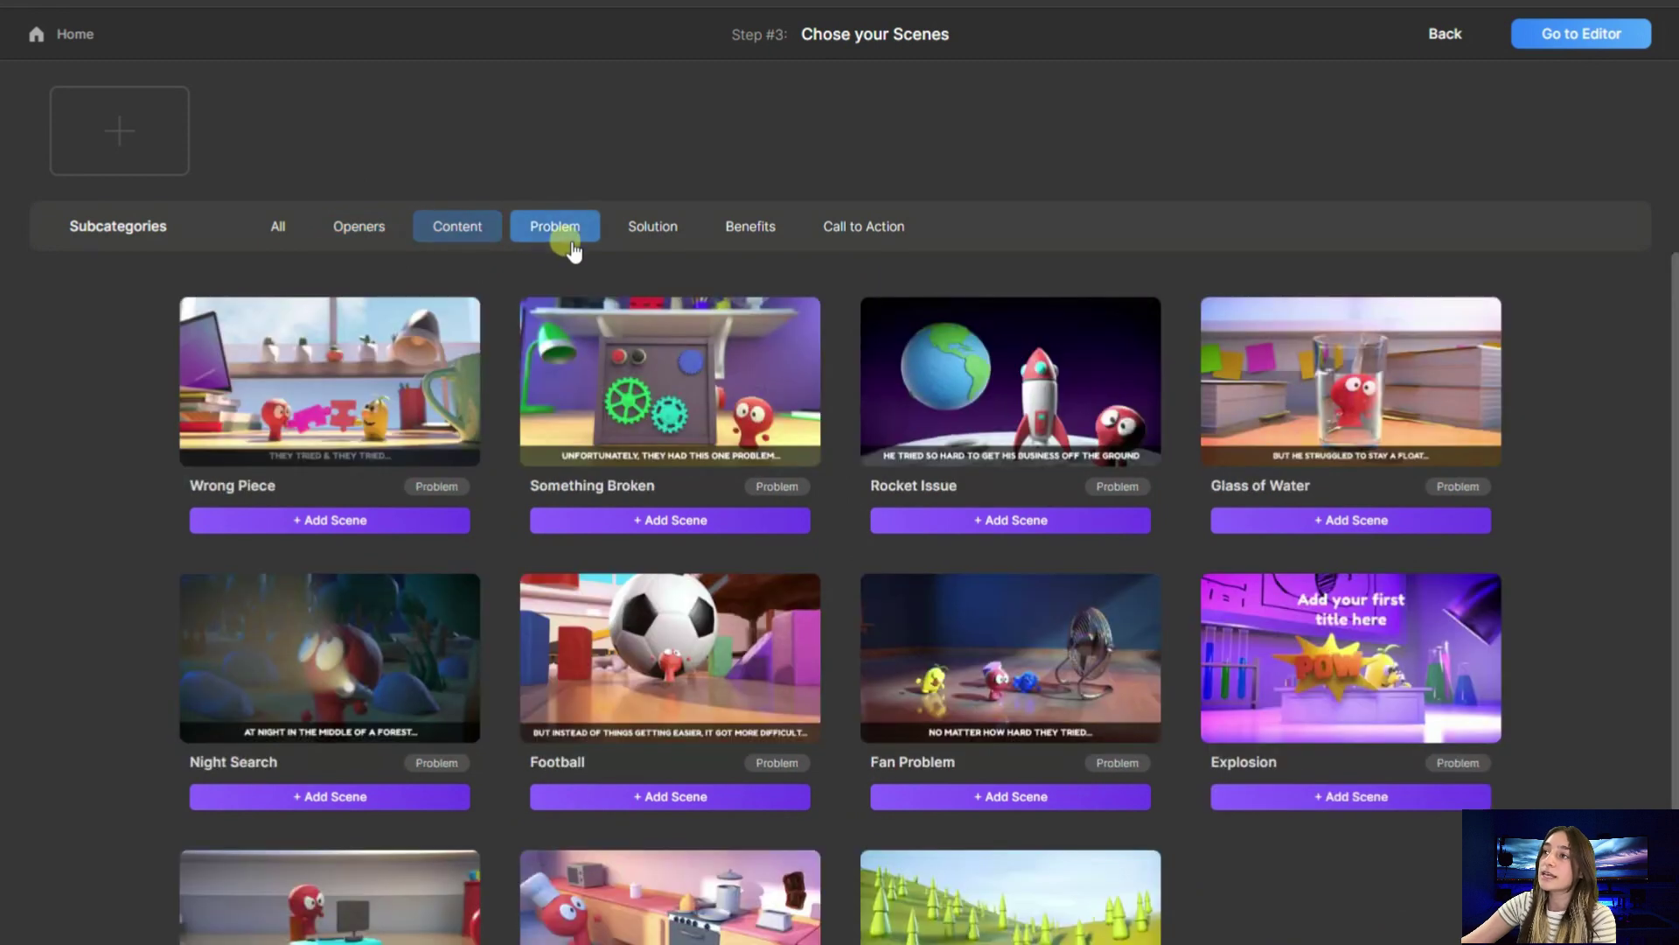
left_click(378, 235)
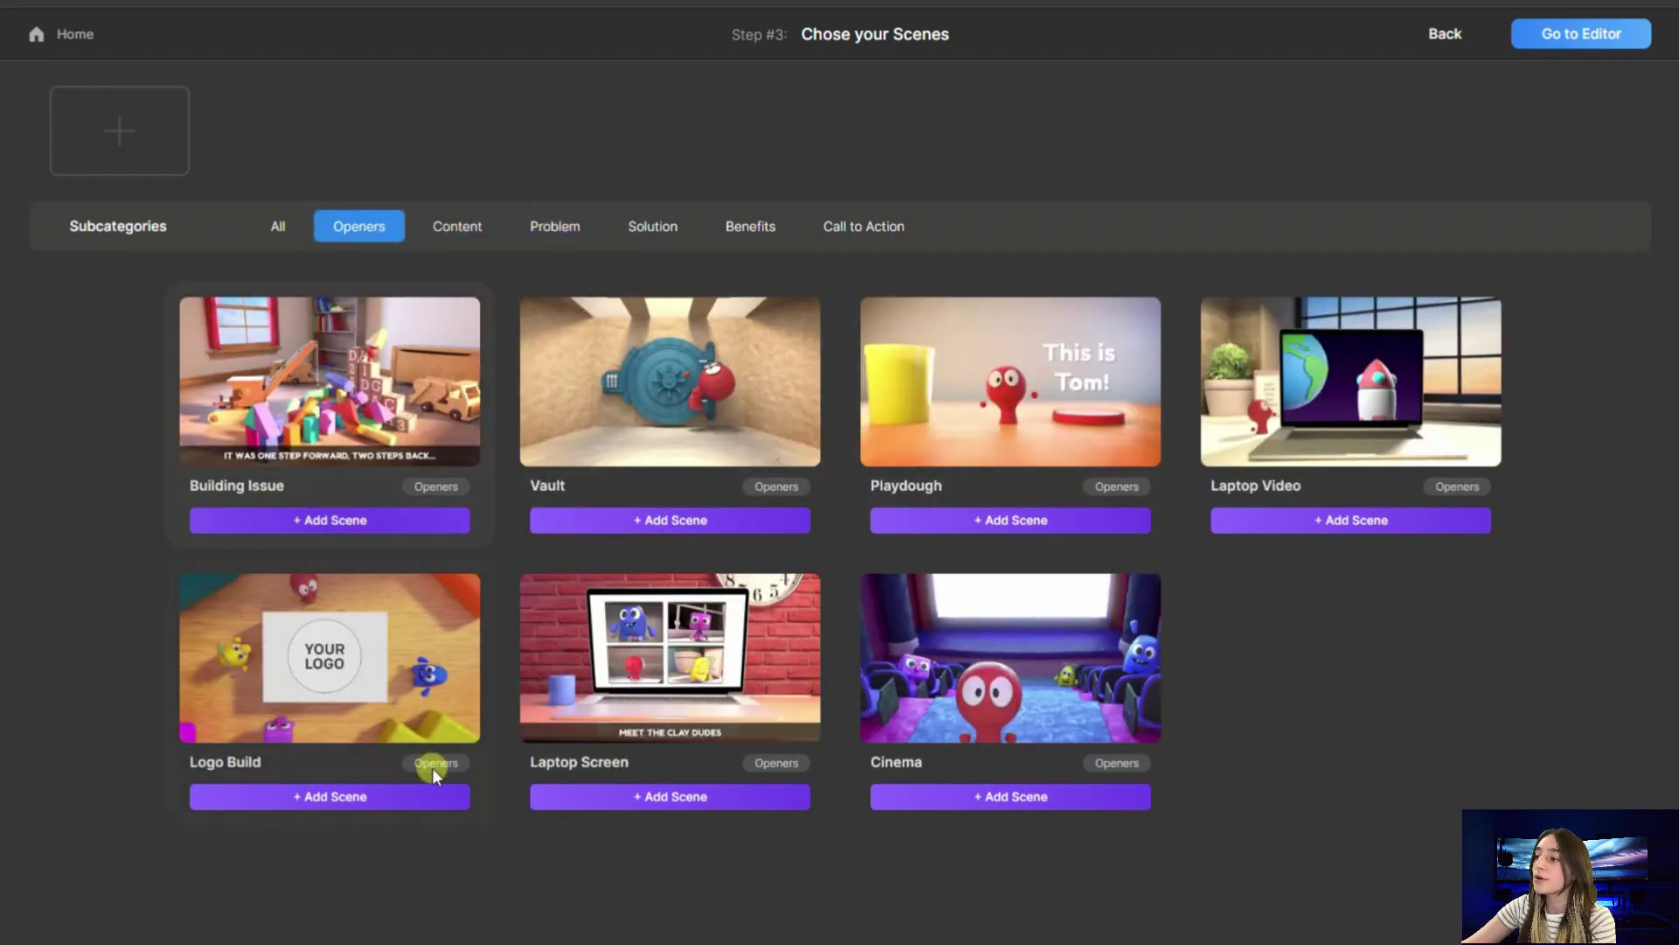
left_click(963, 517)
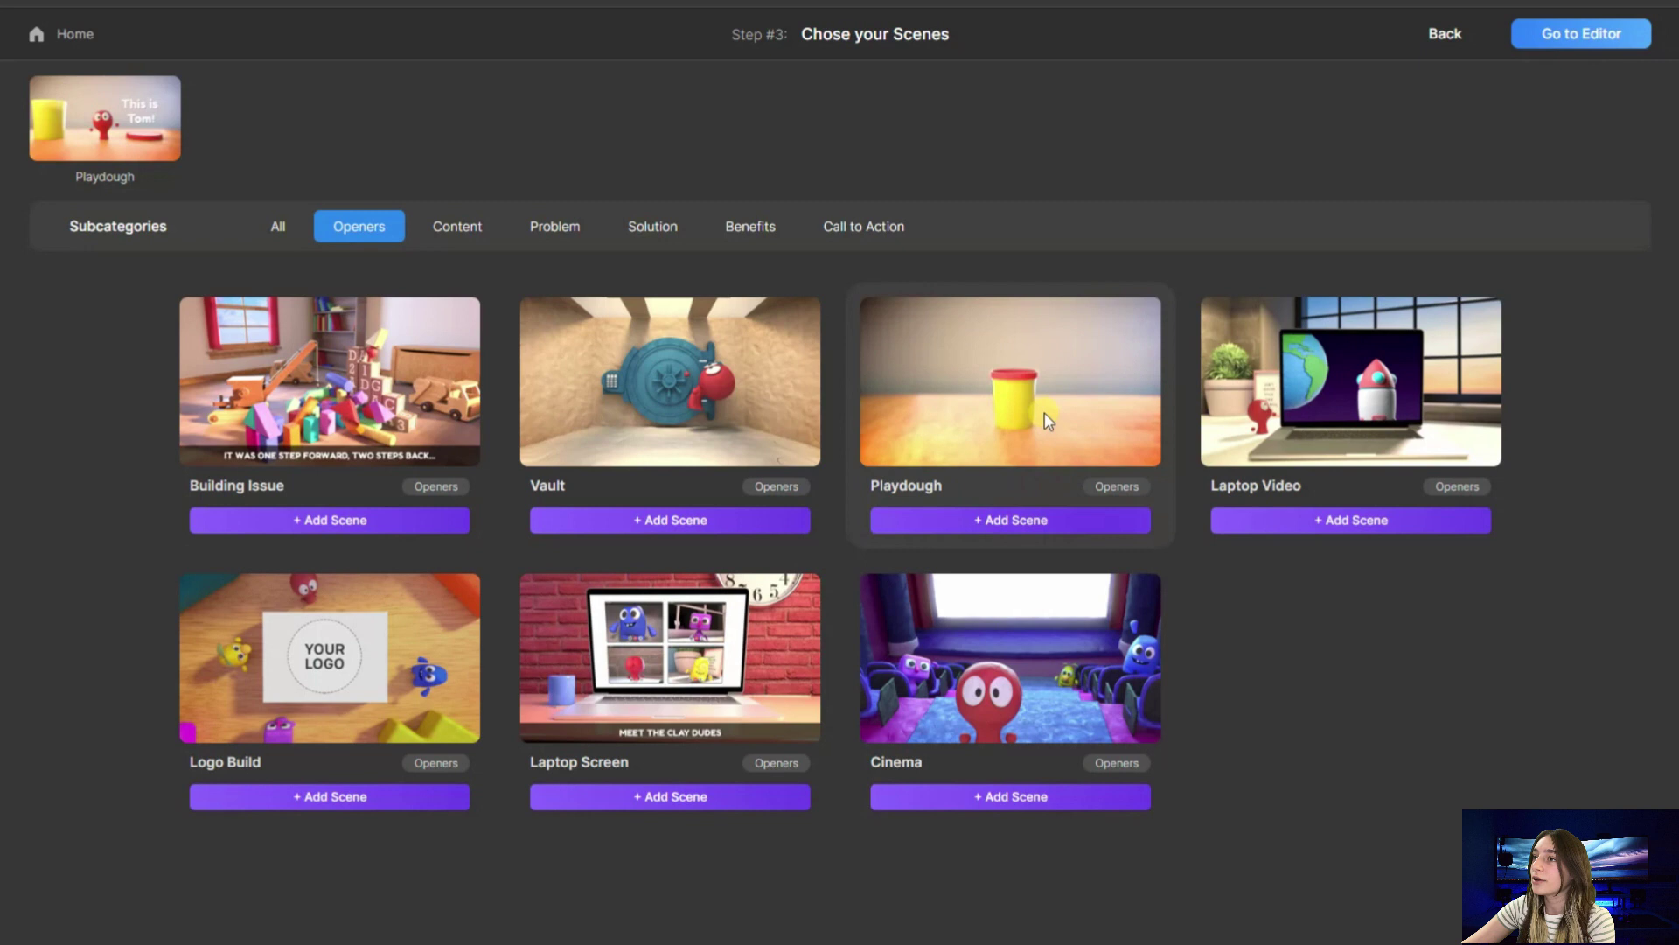
Add the Story Book content, Rocket Issue problem and Take Off solution scenes
left_click(446, 226)
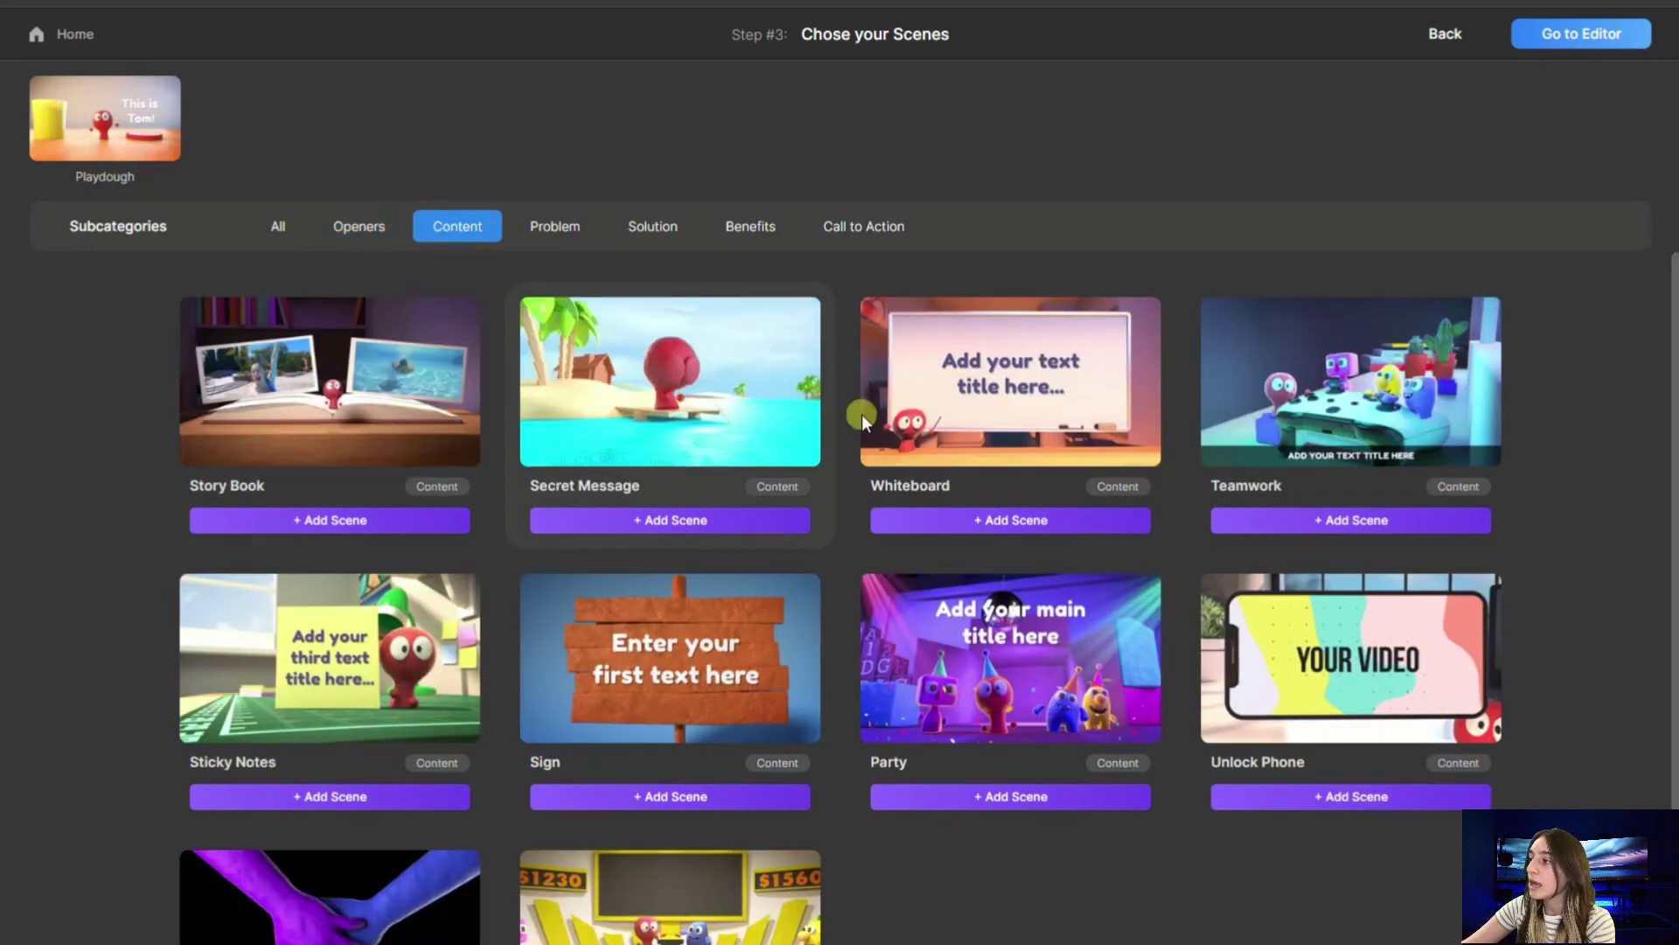
left_click(404, 520)
left_click(535, 241)
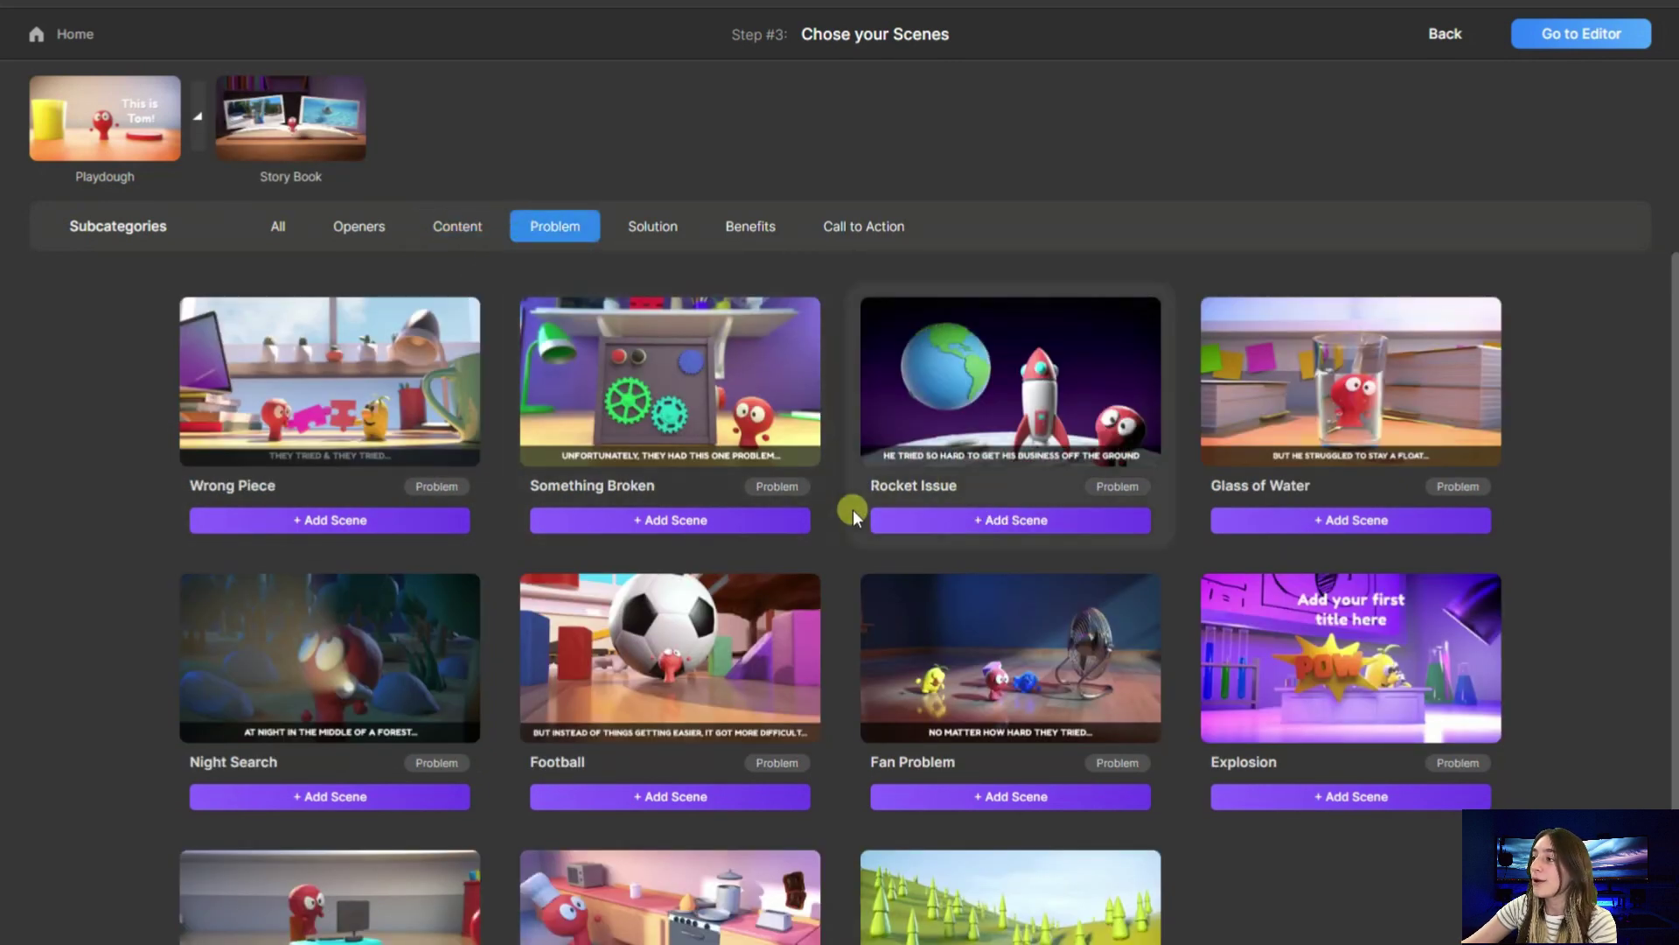
left_click(876, 519)
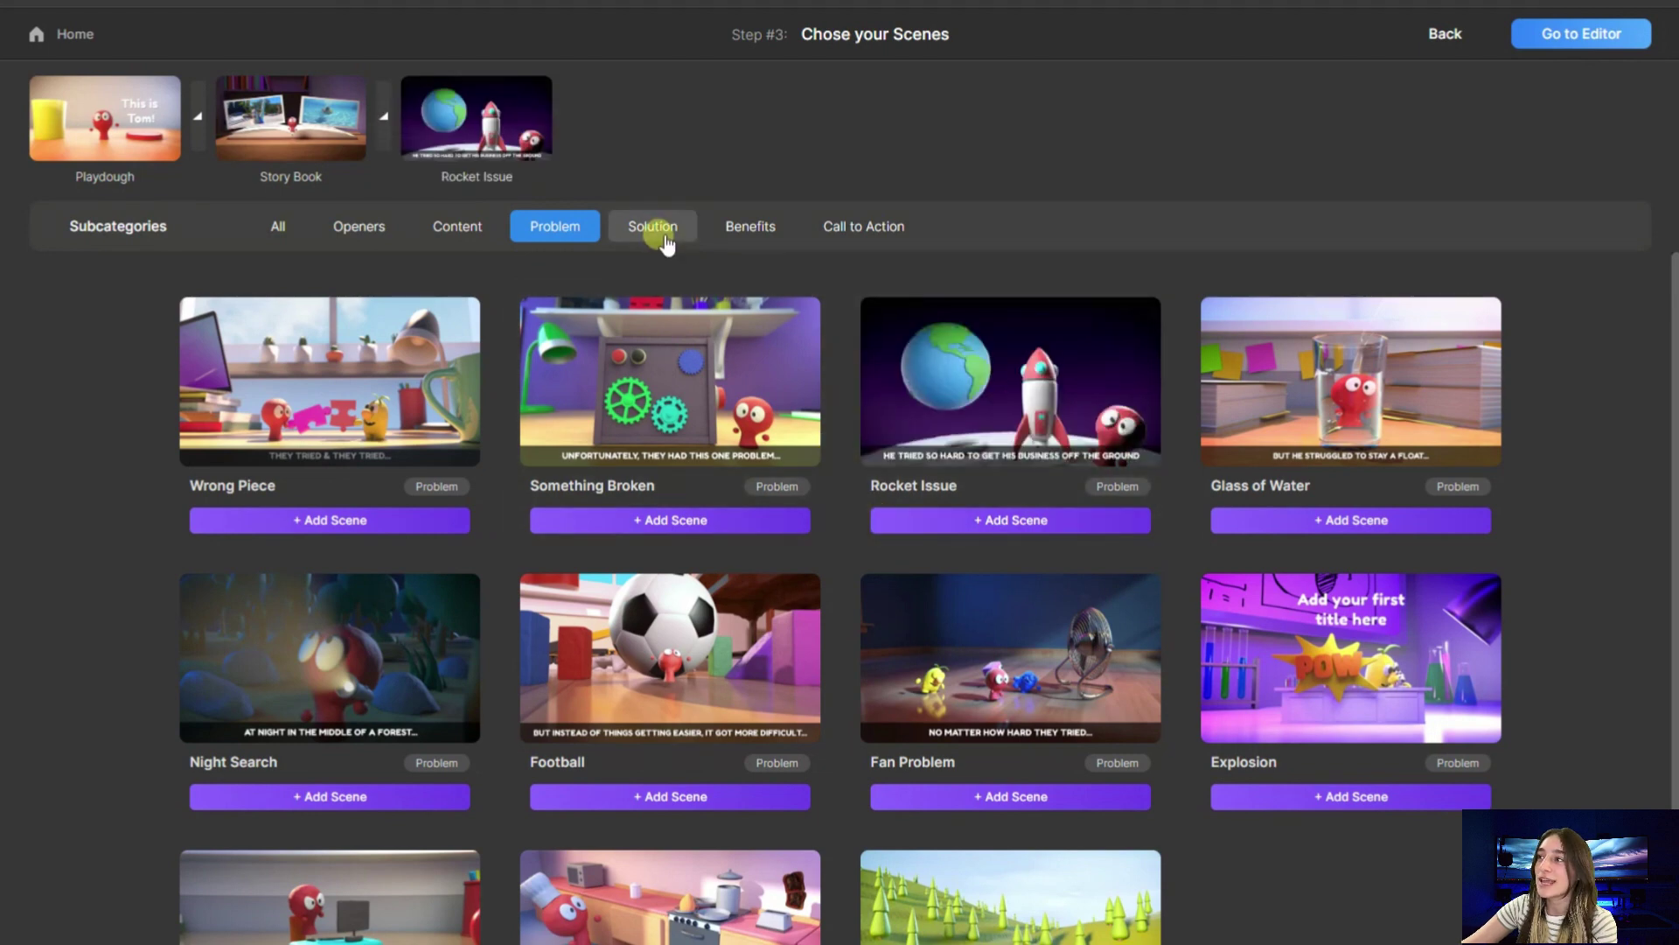
left_click(665, 243)
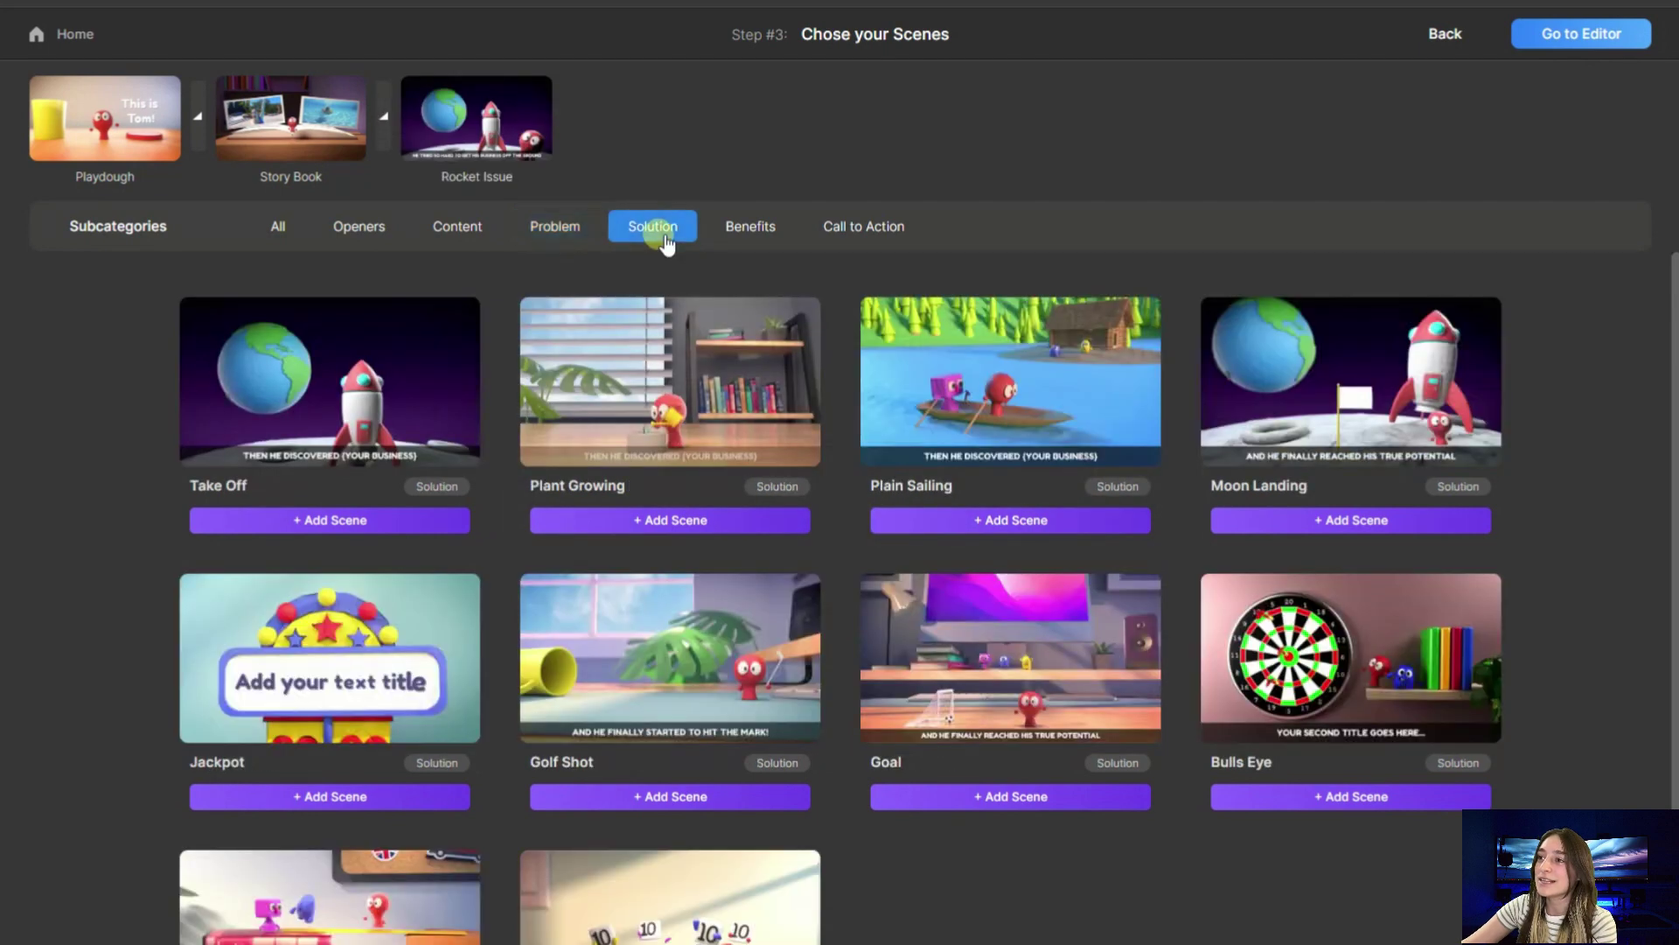
left_click(264, 520)
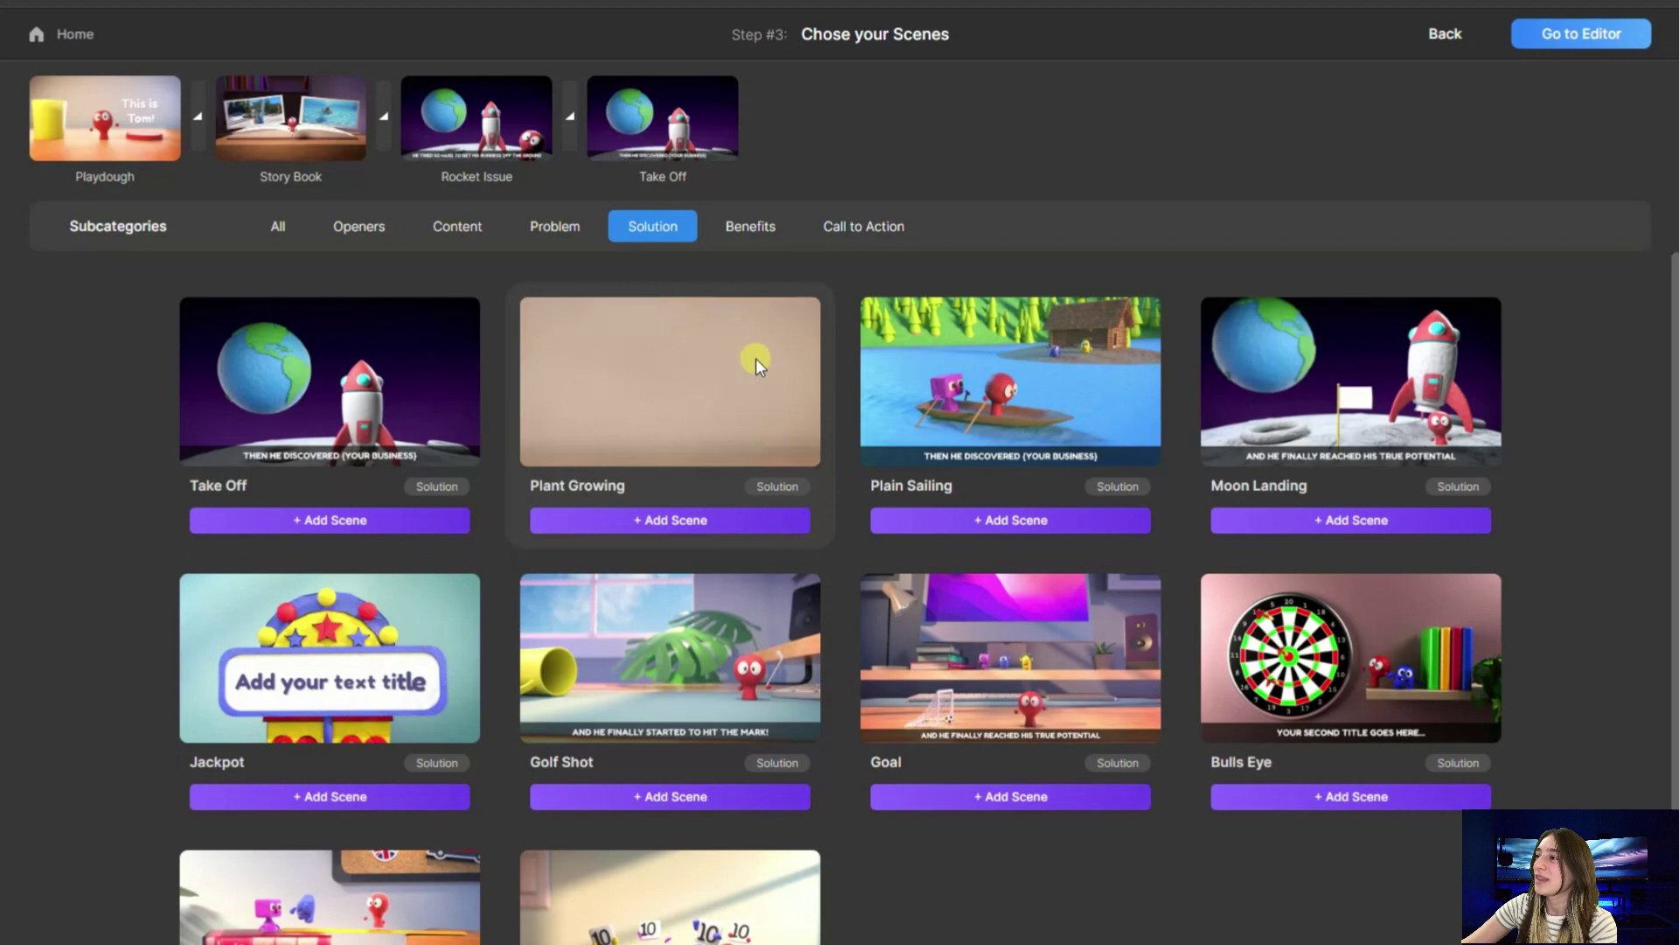
Glance at the Benefits and Call to Action scenes, then show all categories again
left_click(750, 228)
left_click(859, 225)
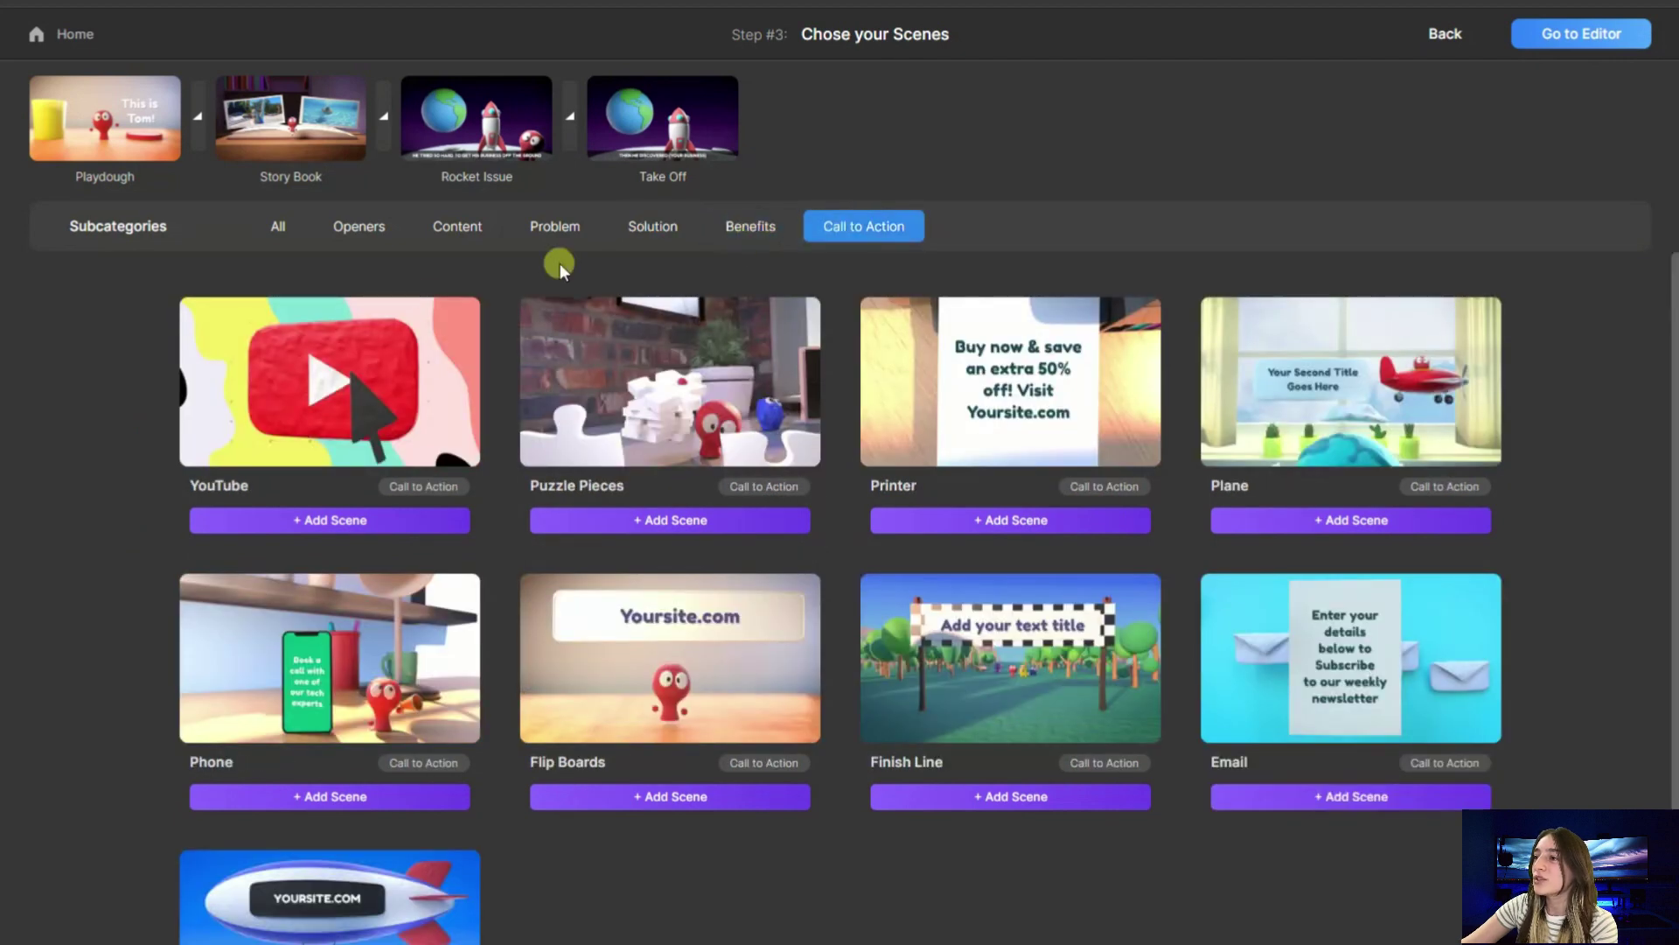
left_click(269, 230)
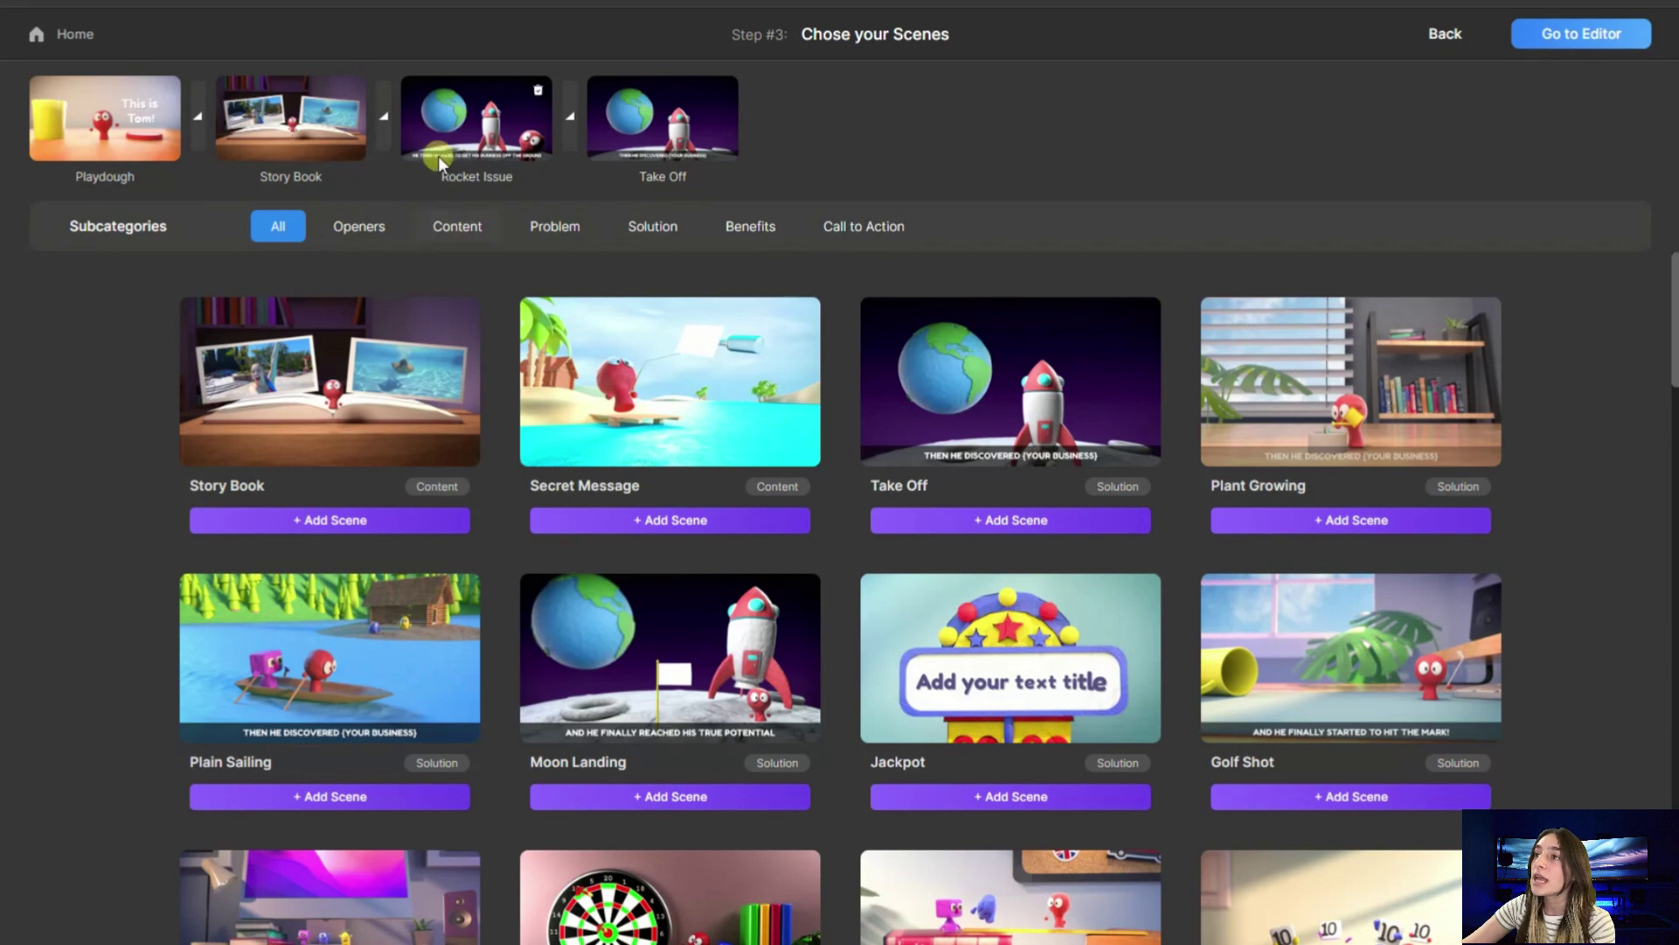
Apply the Zoom Across transition to every scene in the sequence
left_click(198, 118)
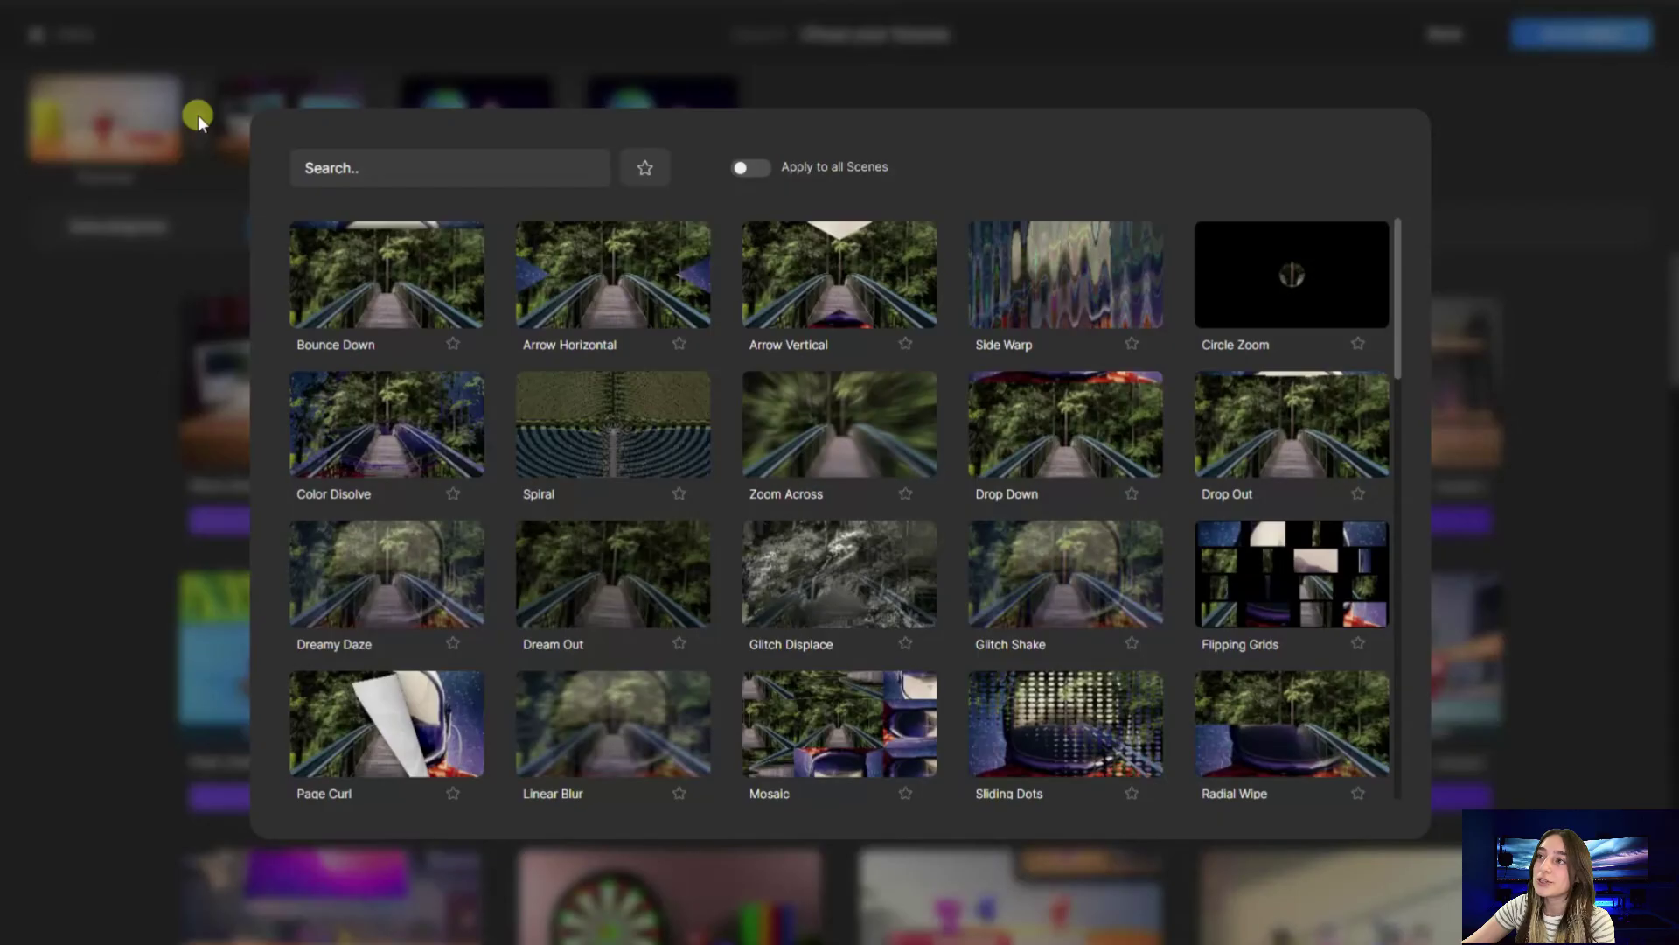
scroll(538, 510, "down", 3)
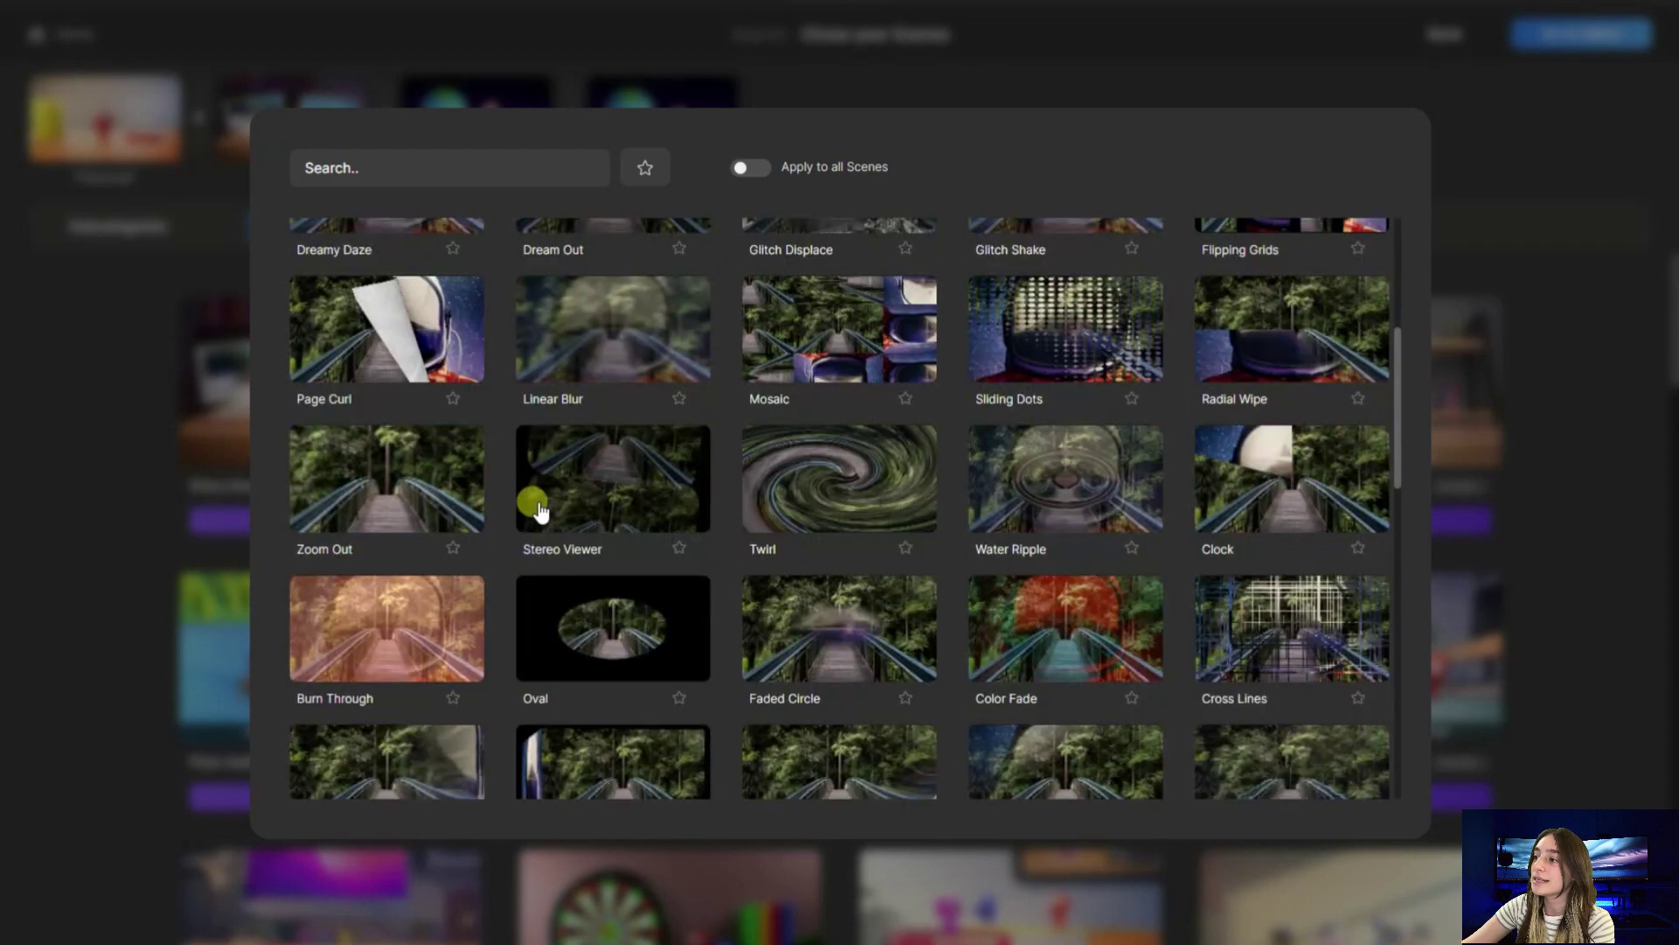
scroll(538, 509, "down", 4)
scroll(539, 509, "down", 3)
scroll(539, 510, "up", 1)
scroll(538, 509, "up", 6)
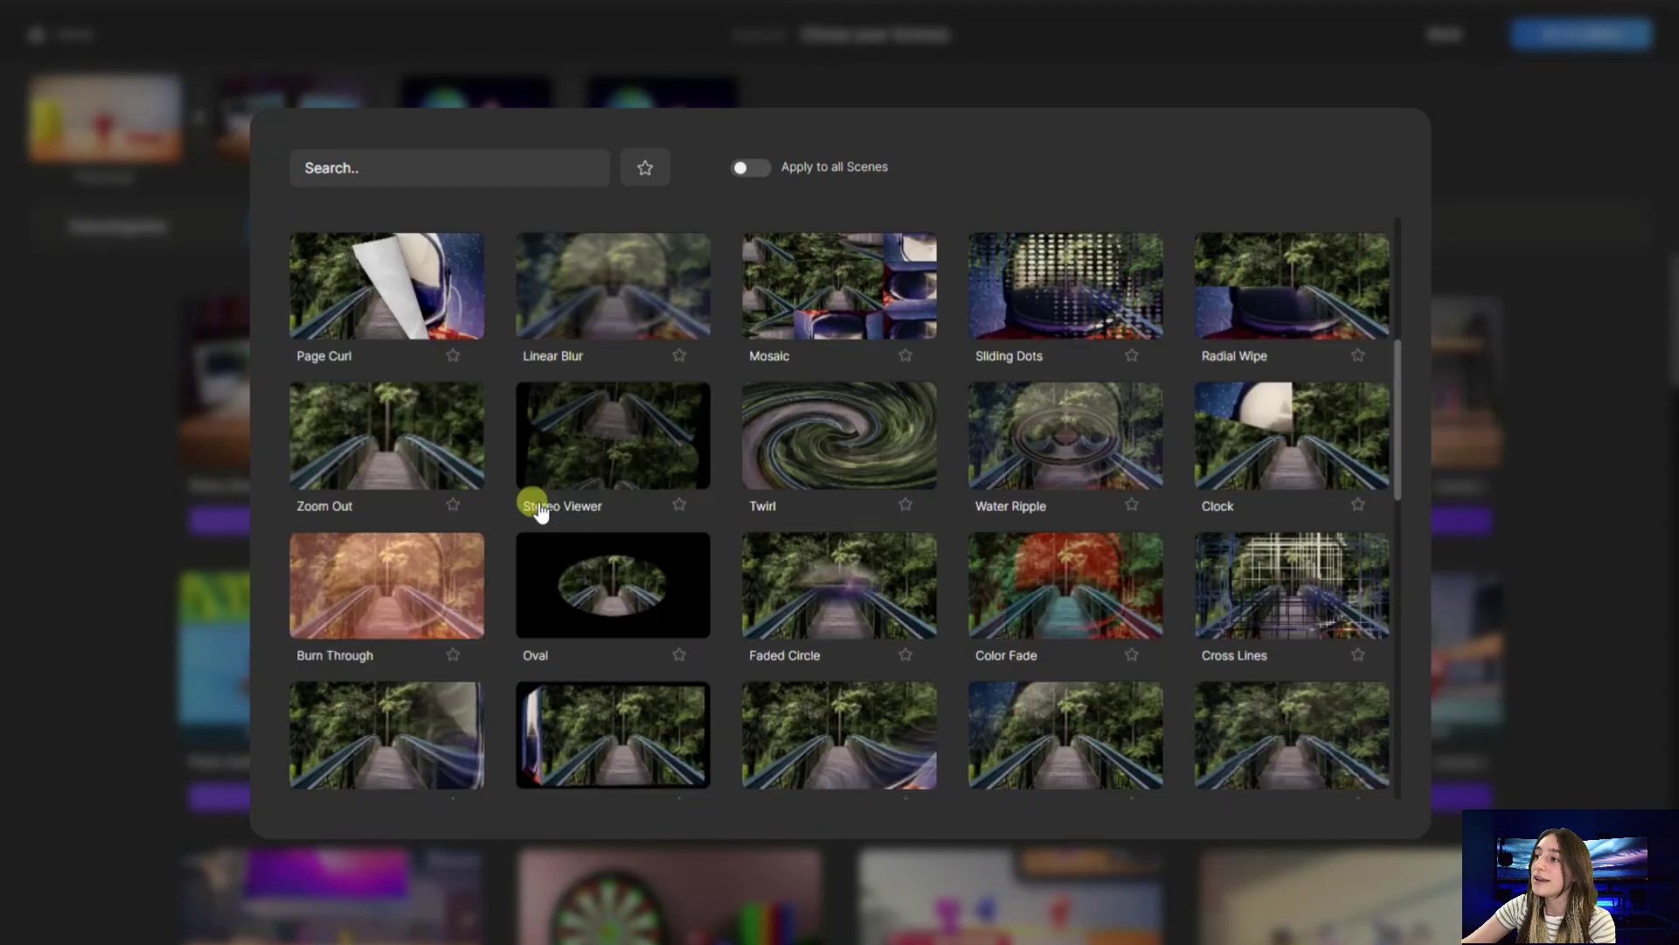
scroll(537, 498, "up", 3)
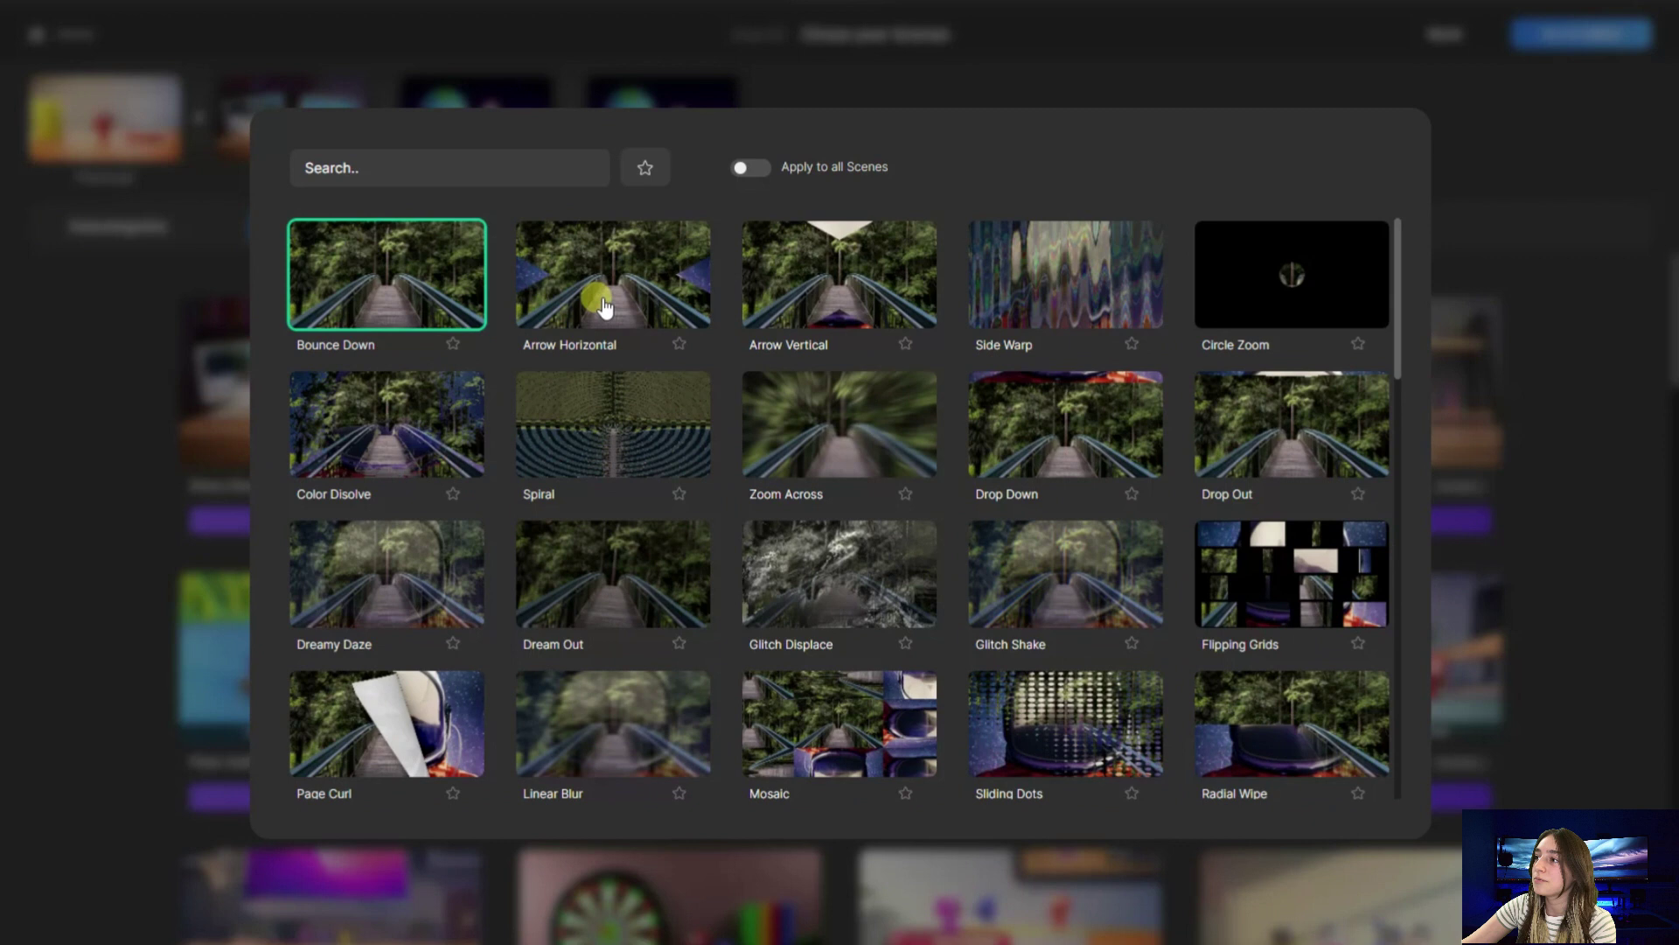
left_click(821, 433)
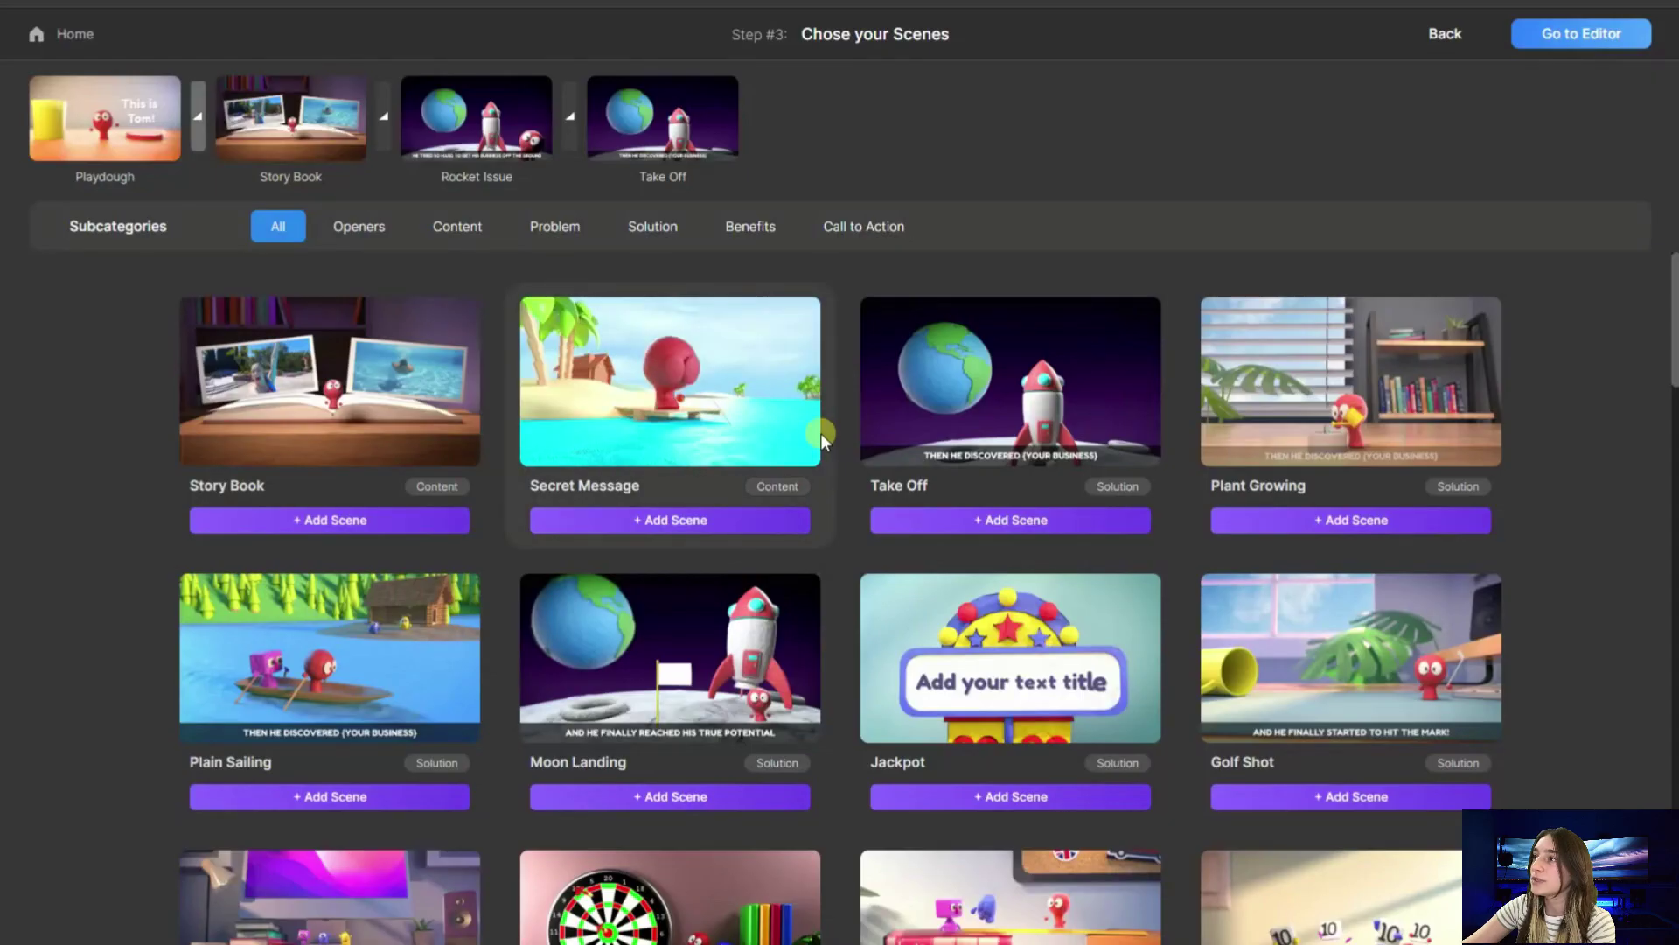
left_click(388, 133)
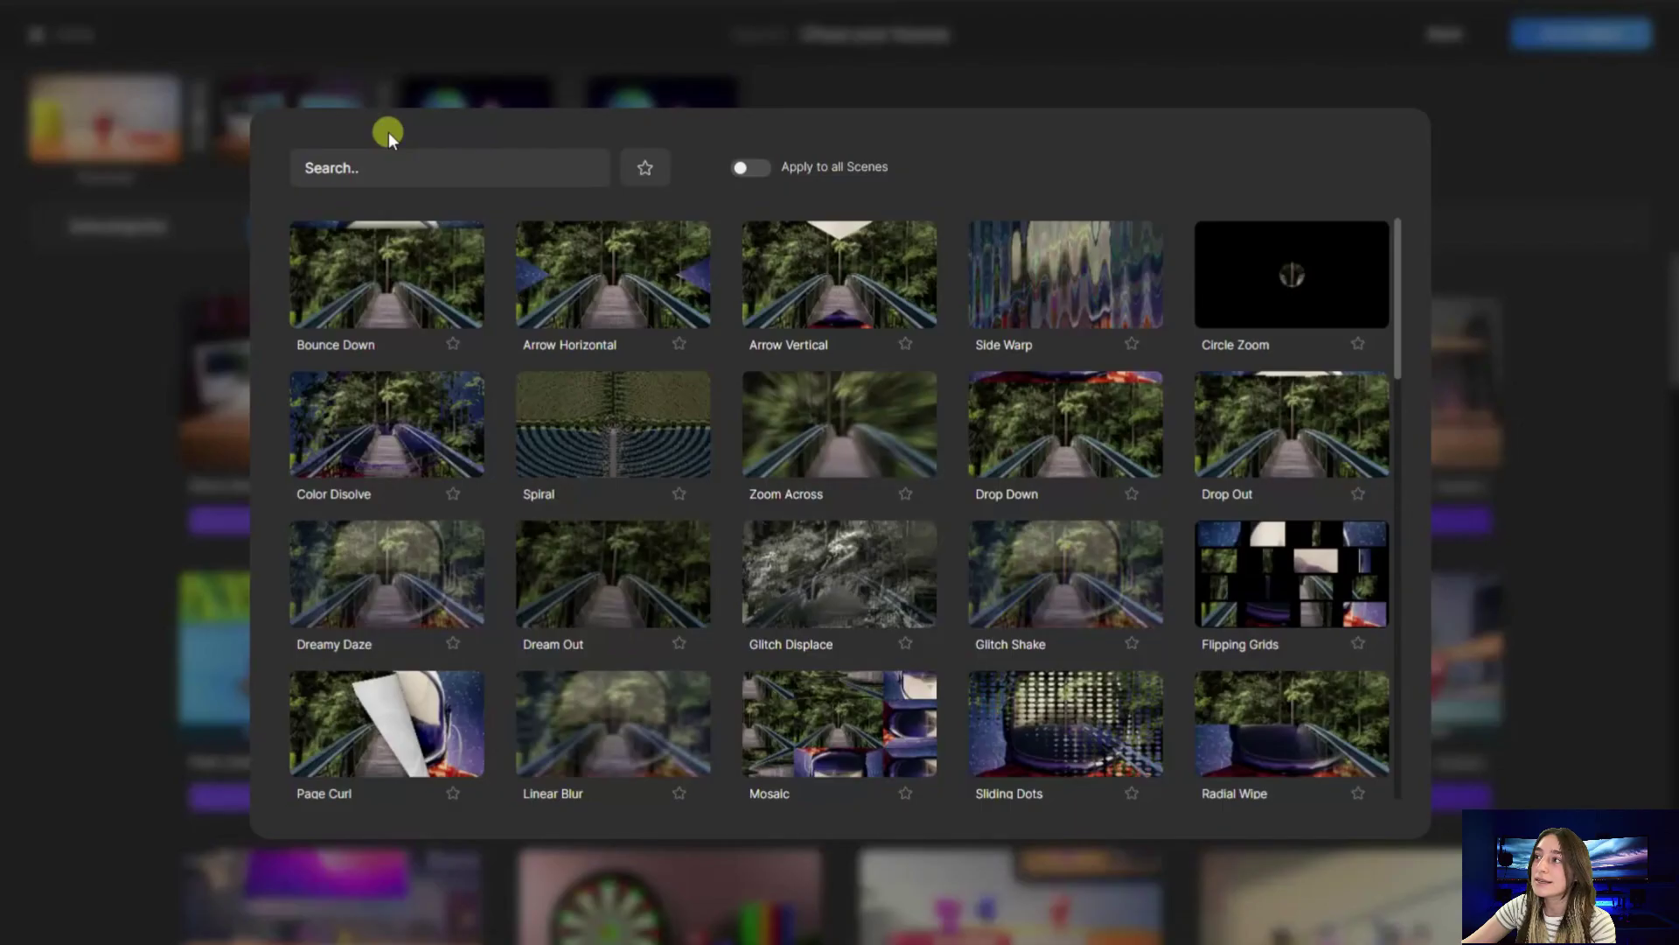
left_click(751, 169)
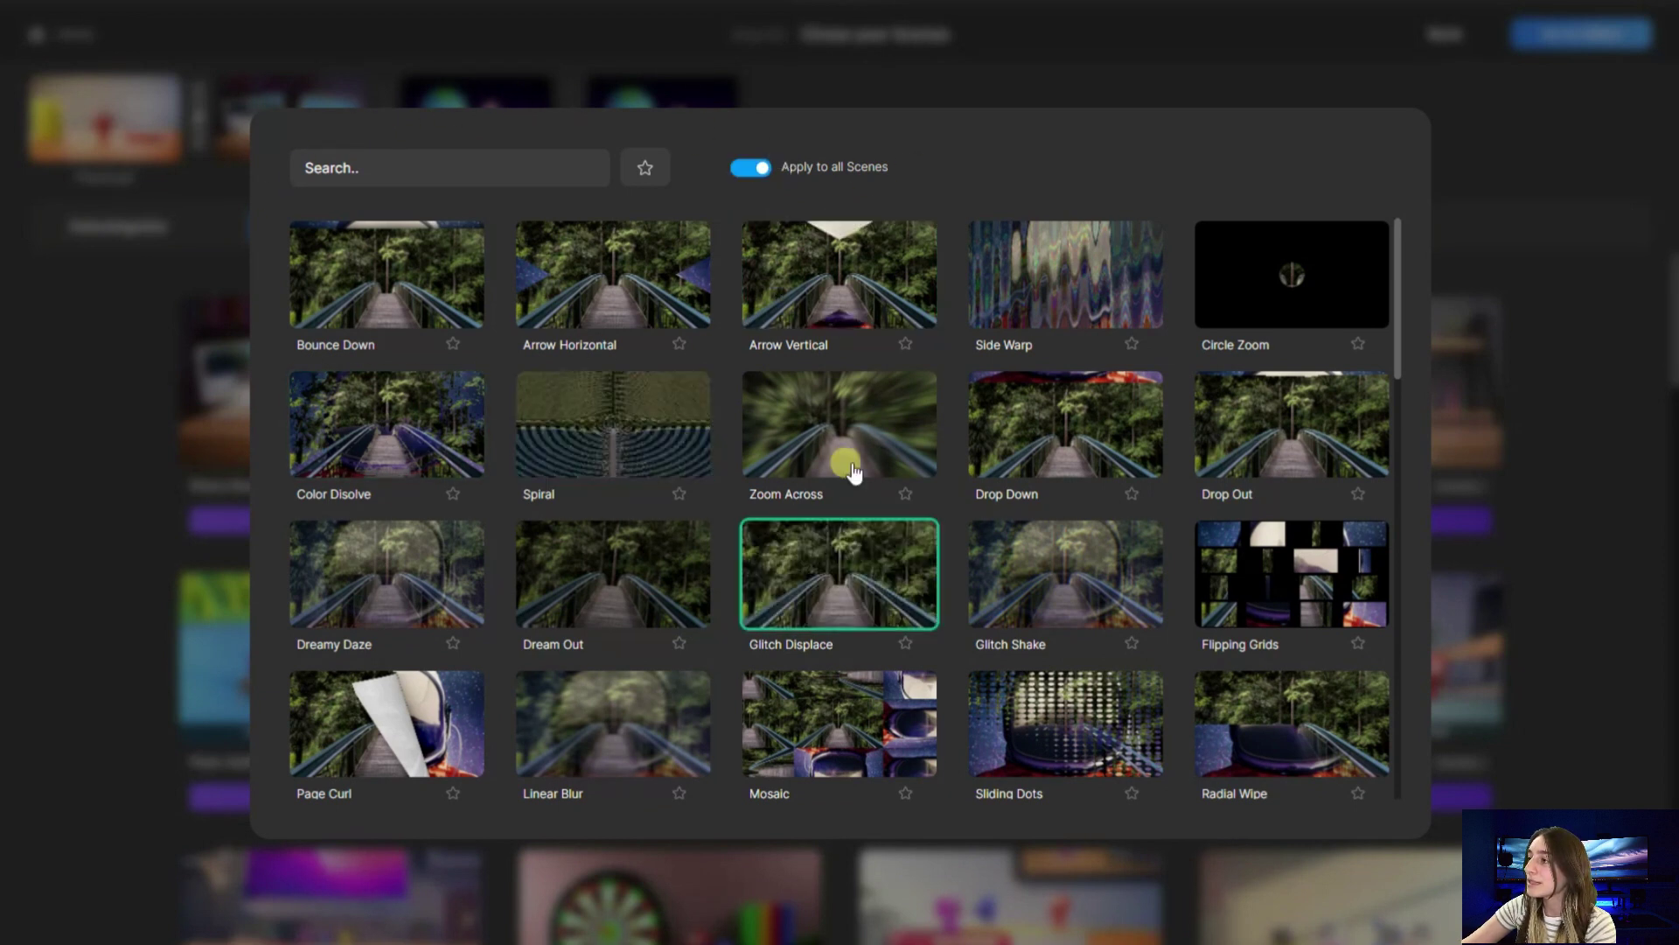
left_click(829, 390)
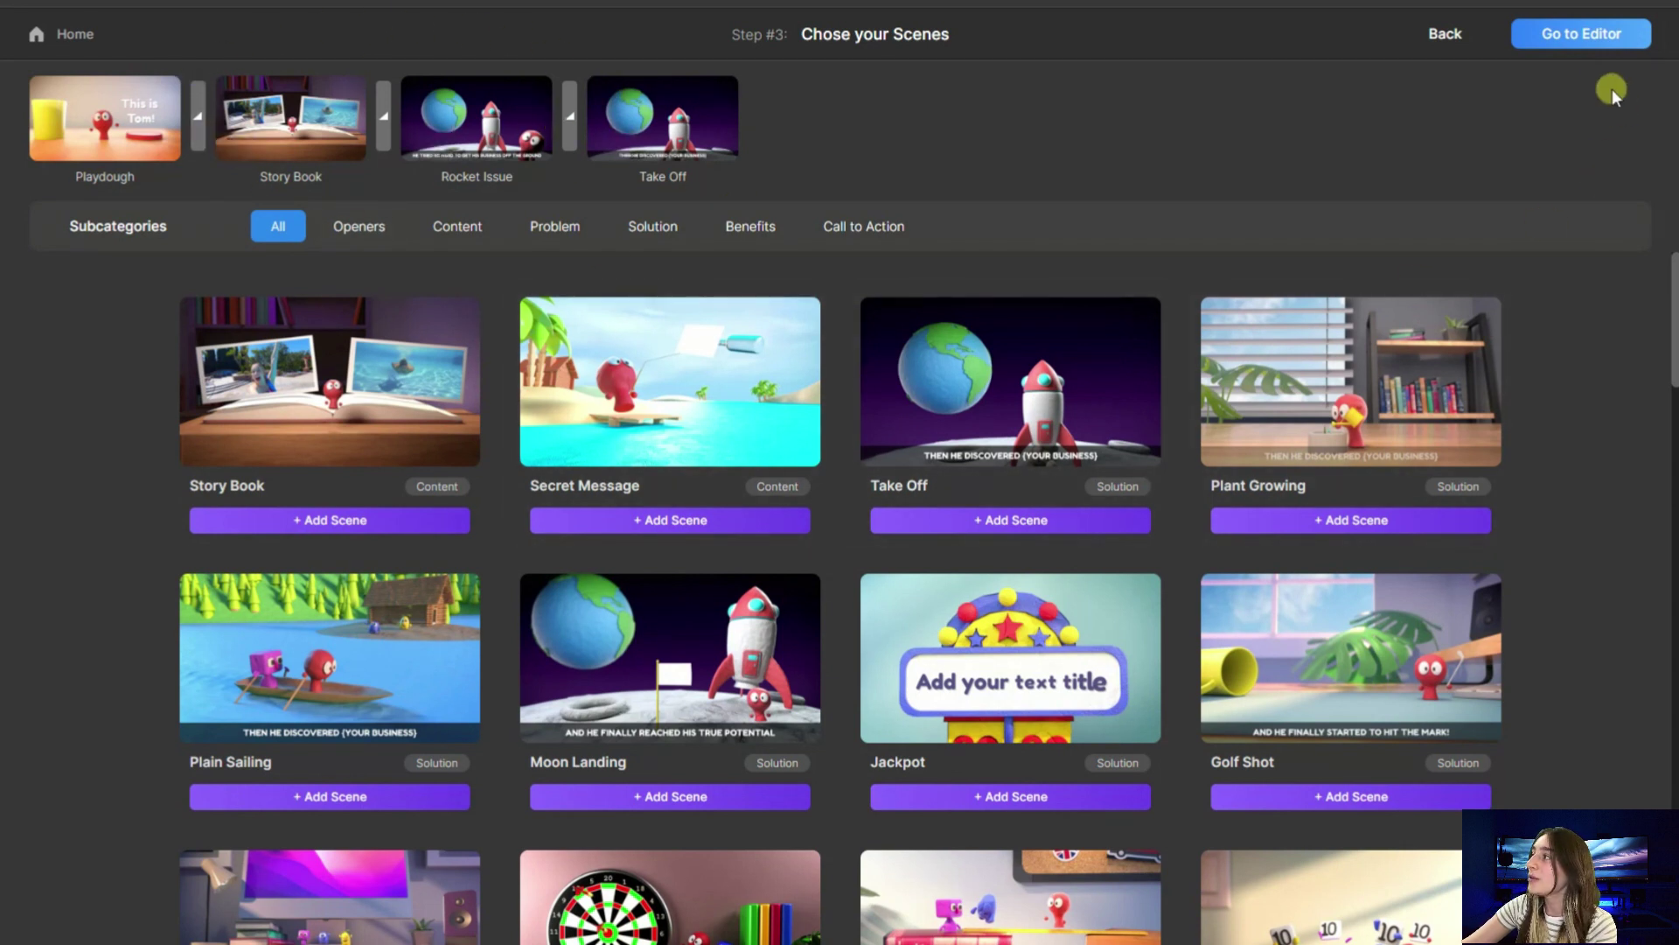
Go to the editor with the Happy music style chosen
left_click(1588, 35)
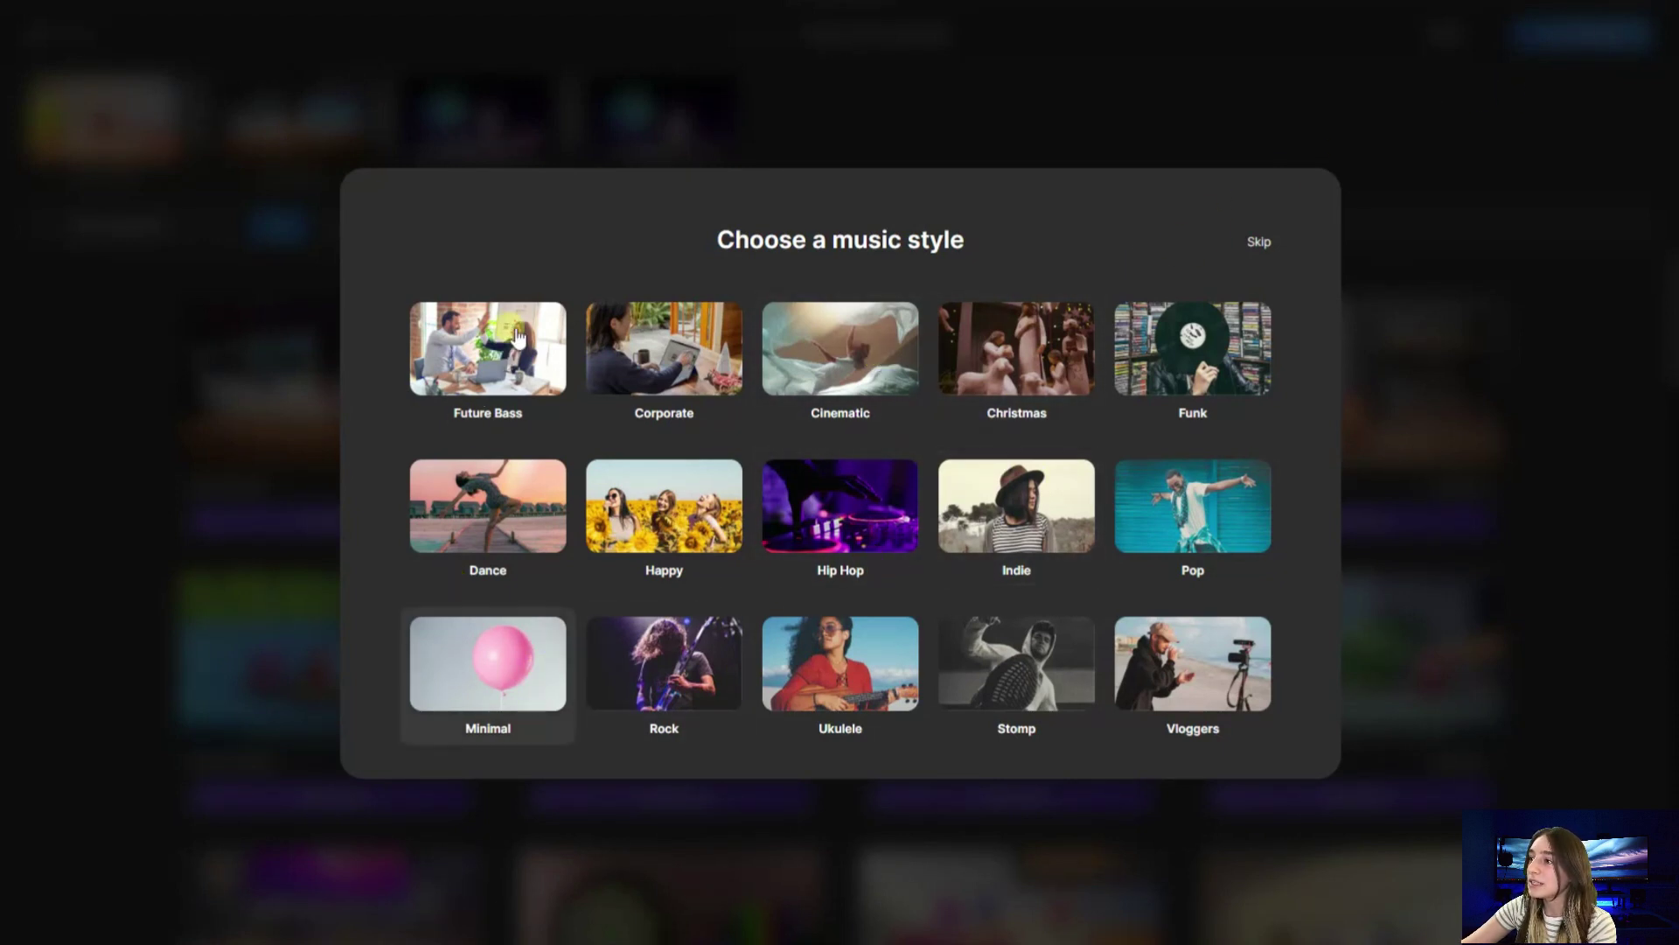
left_click(690, 496)
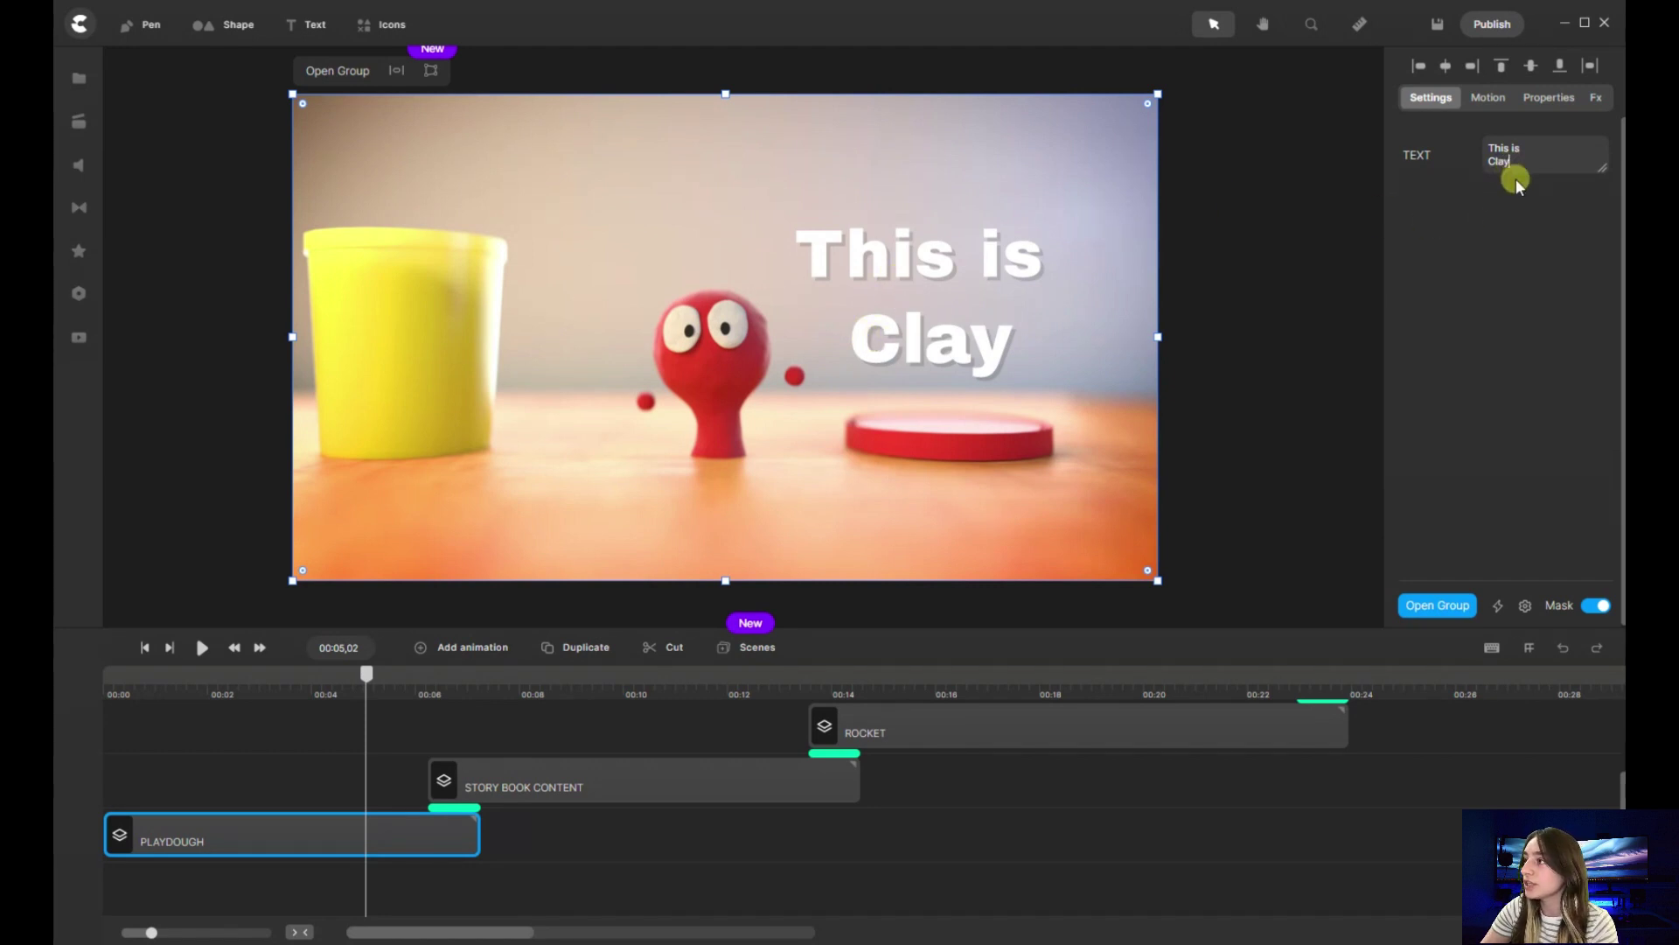
Trim 'Clay' from the headline and colour the text pink (fc6262)
key("BackSpace")
key("BackSpace")
key("BackSpace")
key("BackSpace")
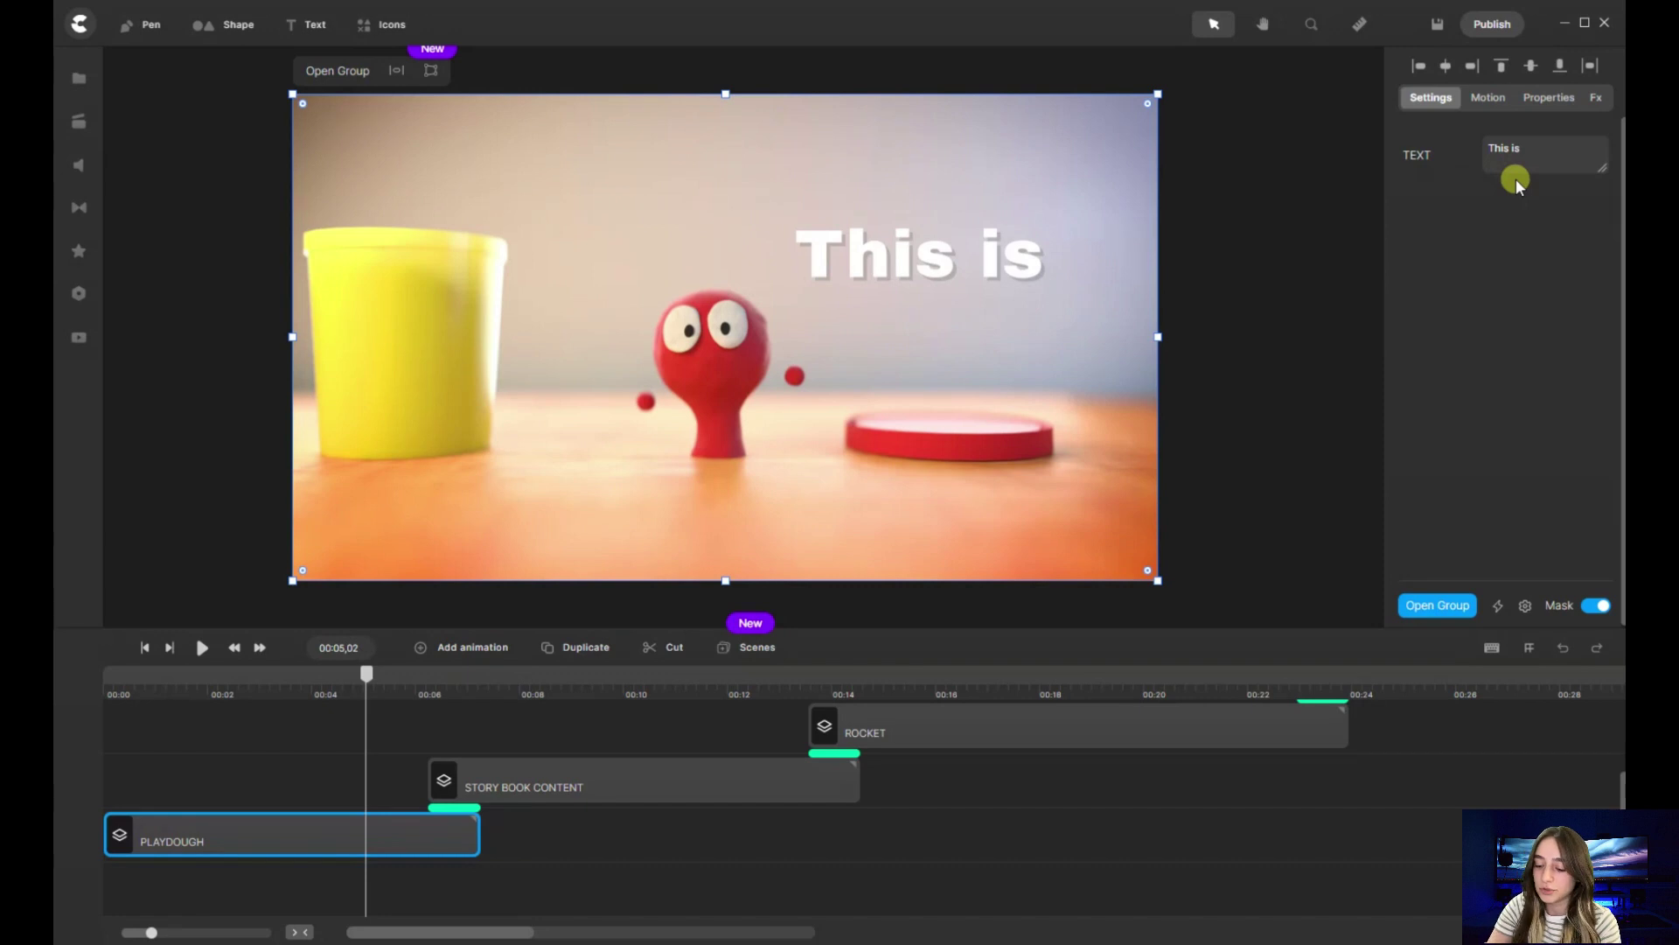
type("Ann!")
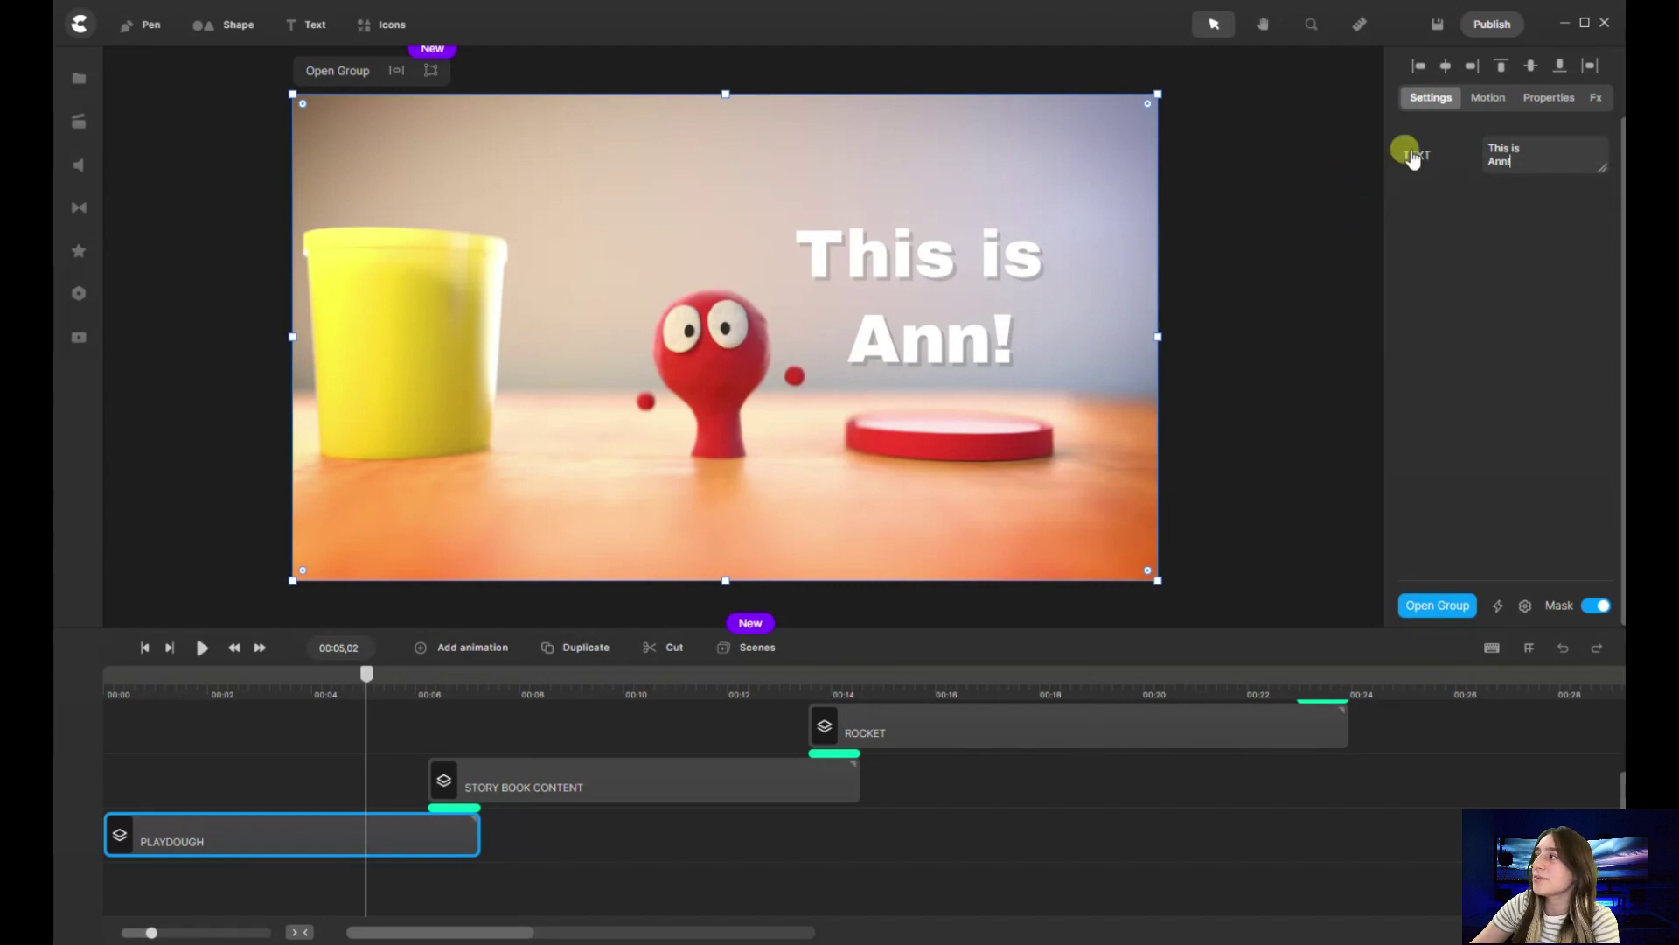
left_click(1417, 160)
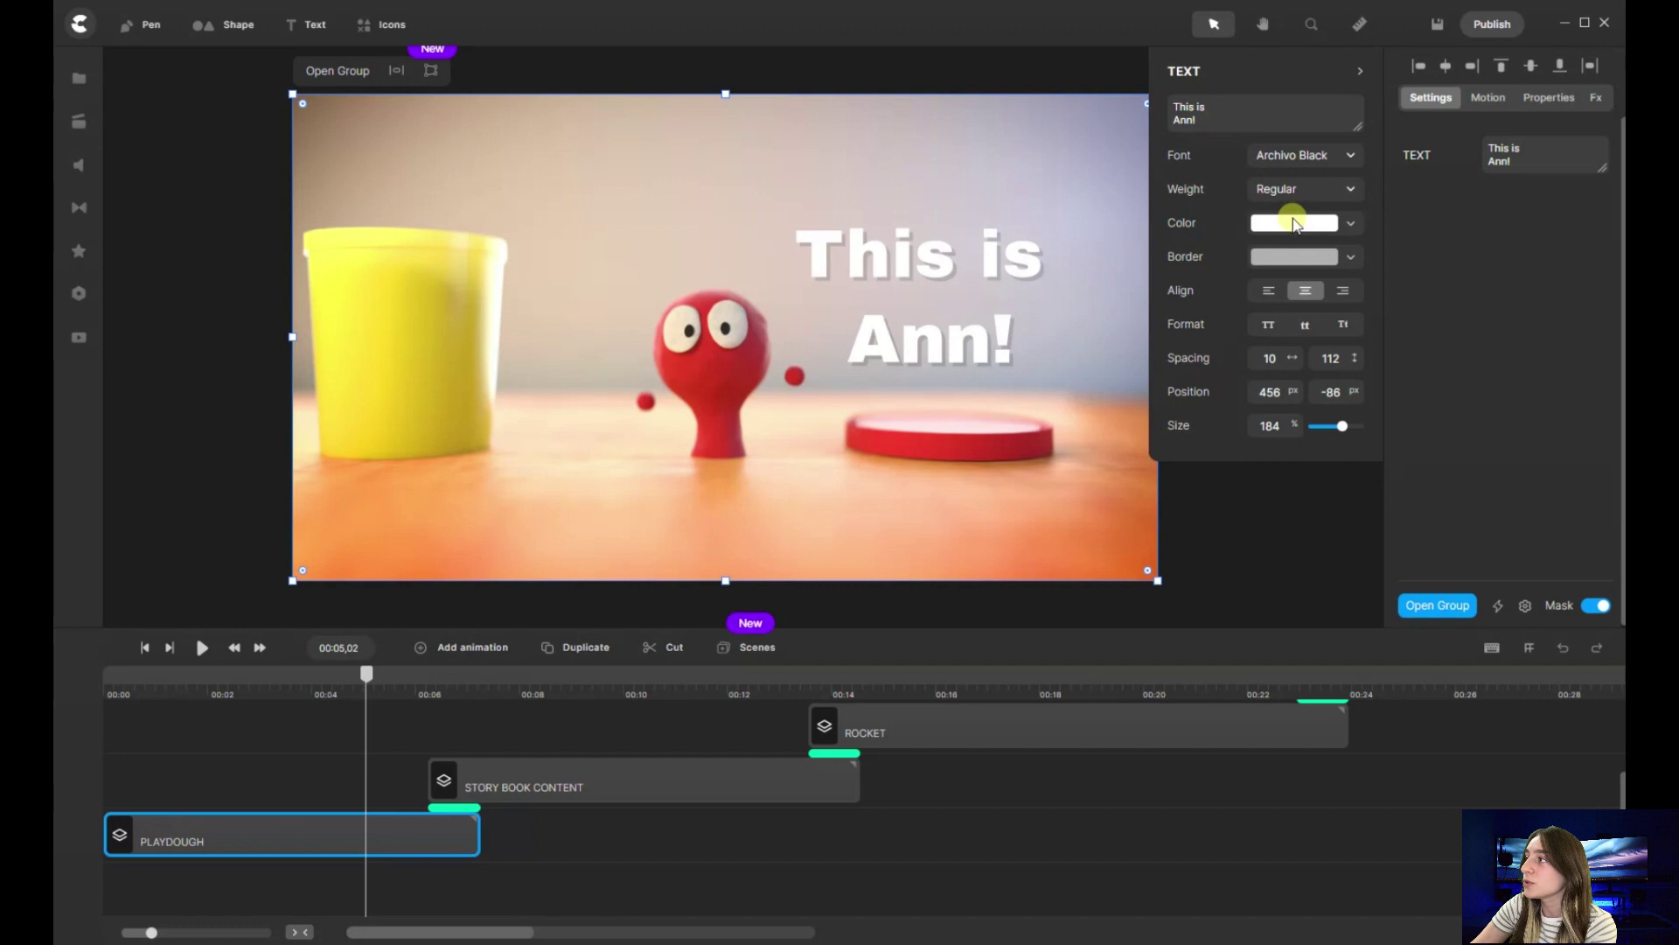
left_click(1294, 223)
left_click_drag(1196, 266, 1352, 275)
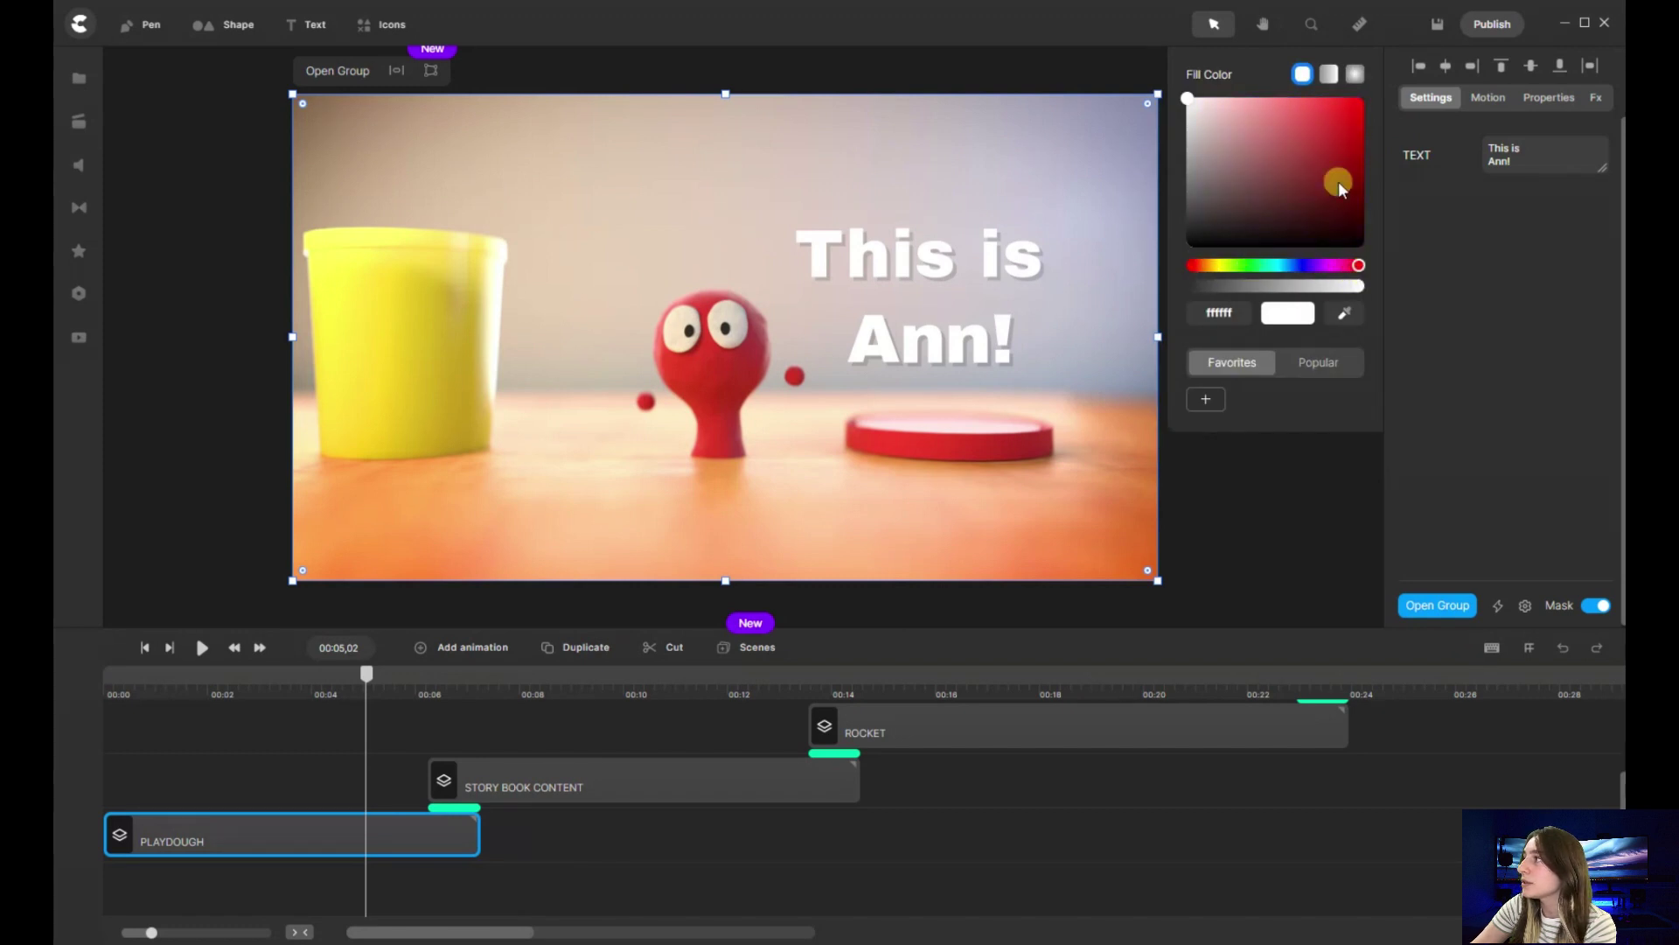
left_click_drag(1311, 111, 1286, 127)
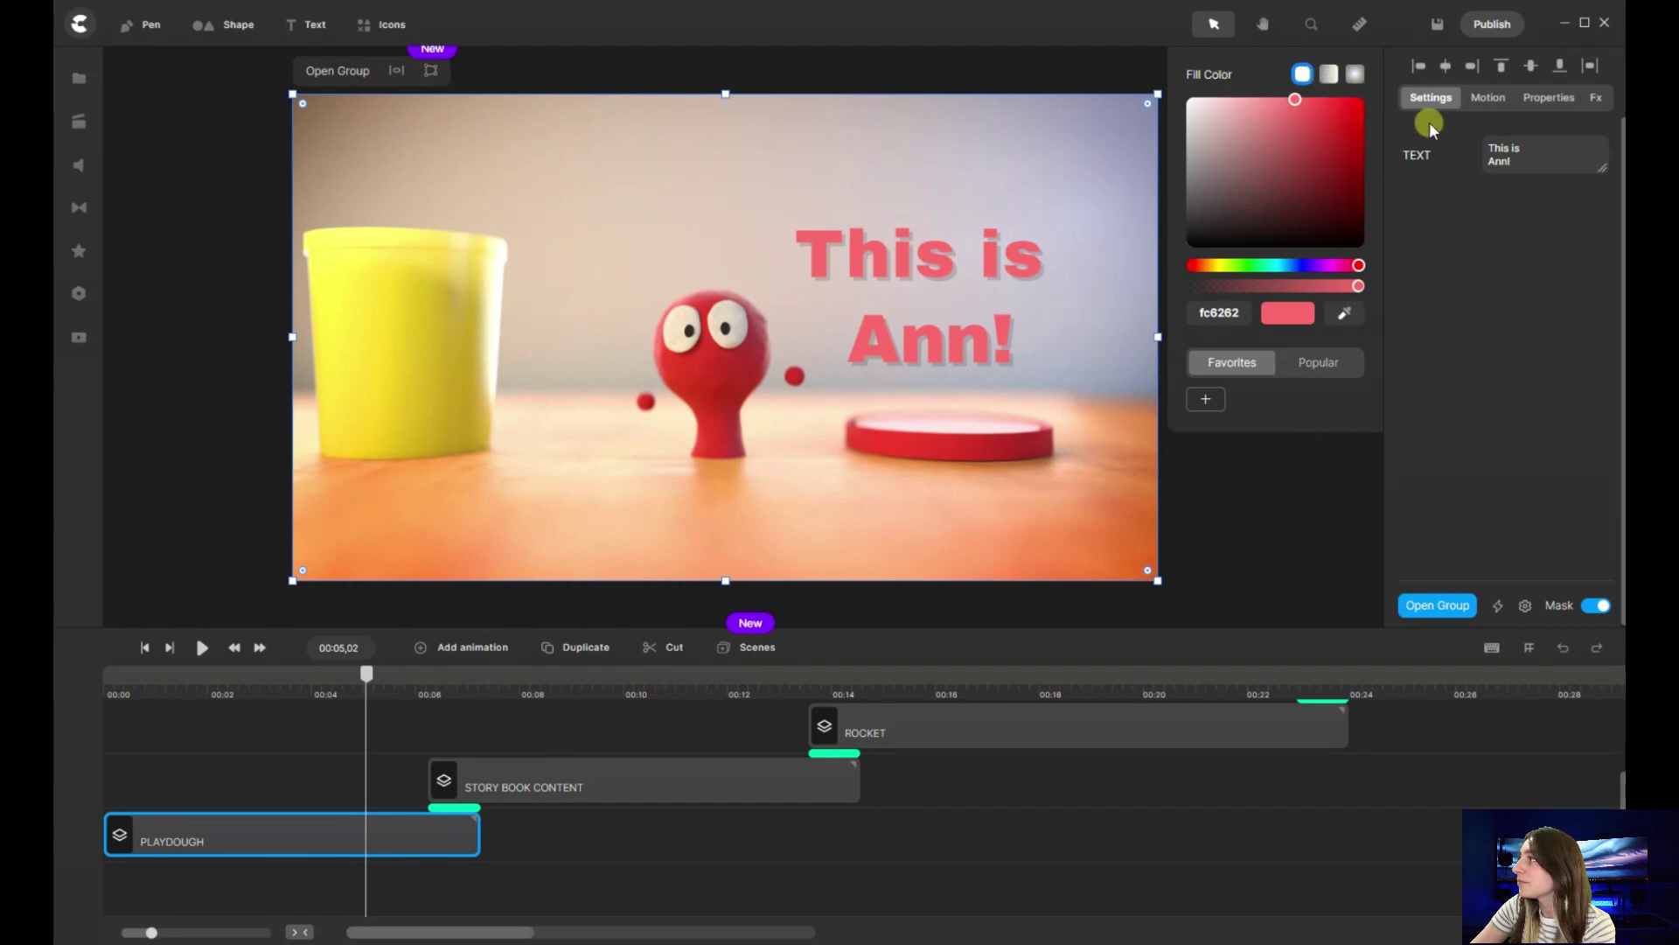
left_click(1435, 156)
Try Abril Fatface and Black Ops One fonts, then keep Archivo Black
left_click(1437, 158)
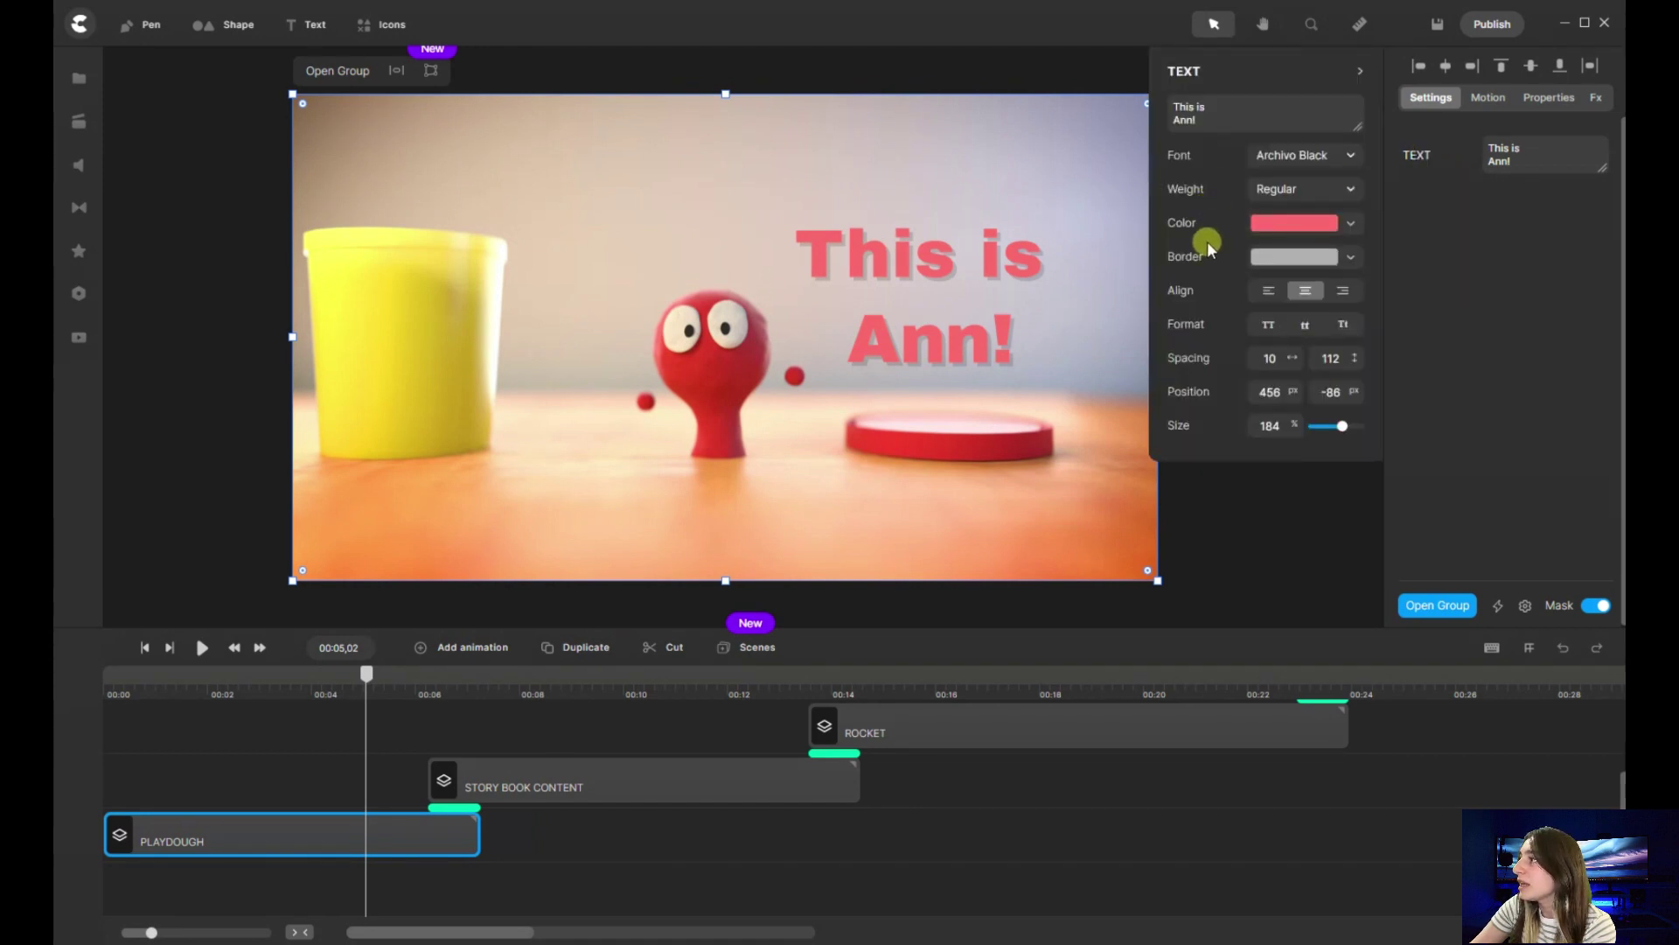
left_click(1273, 156)
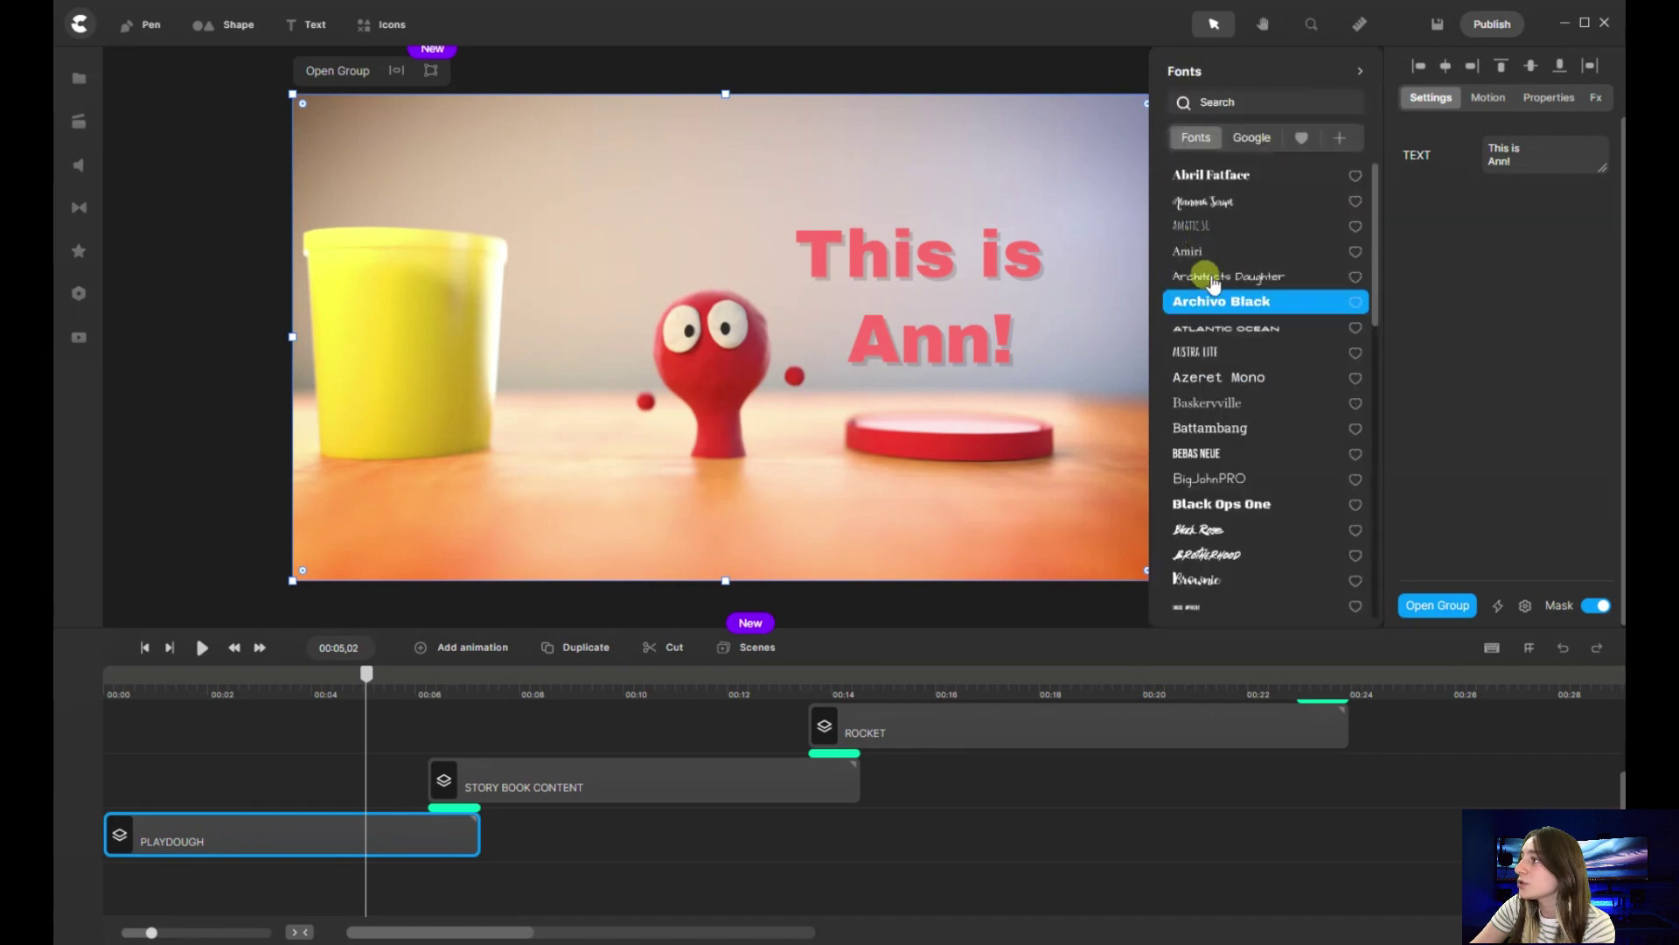
left_click(1233, 175)
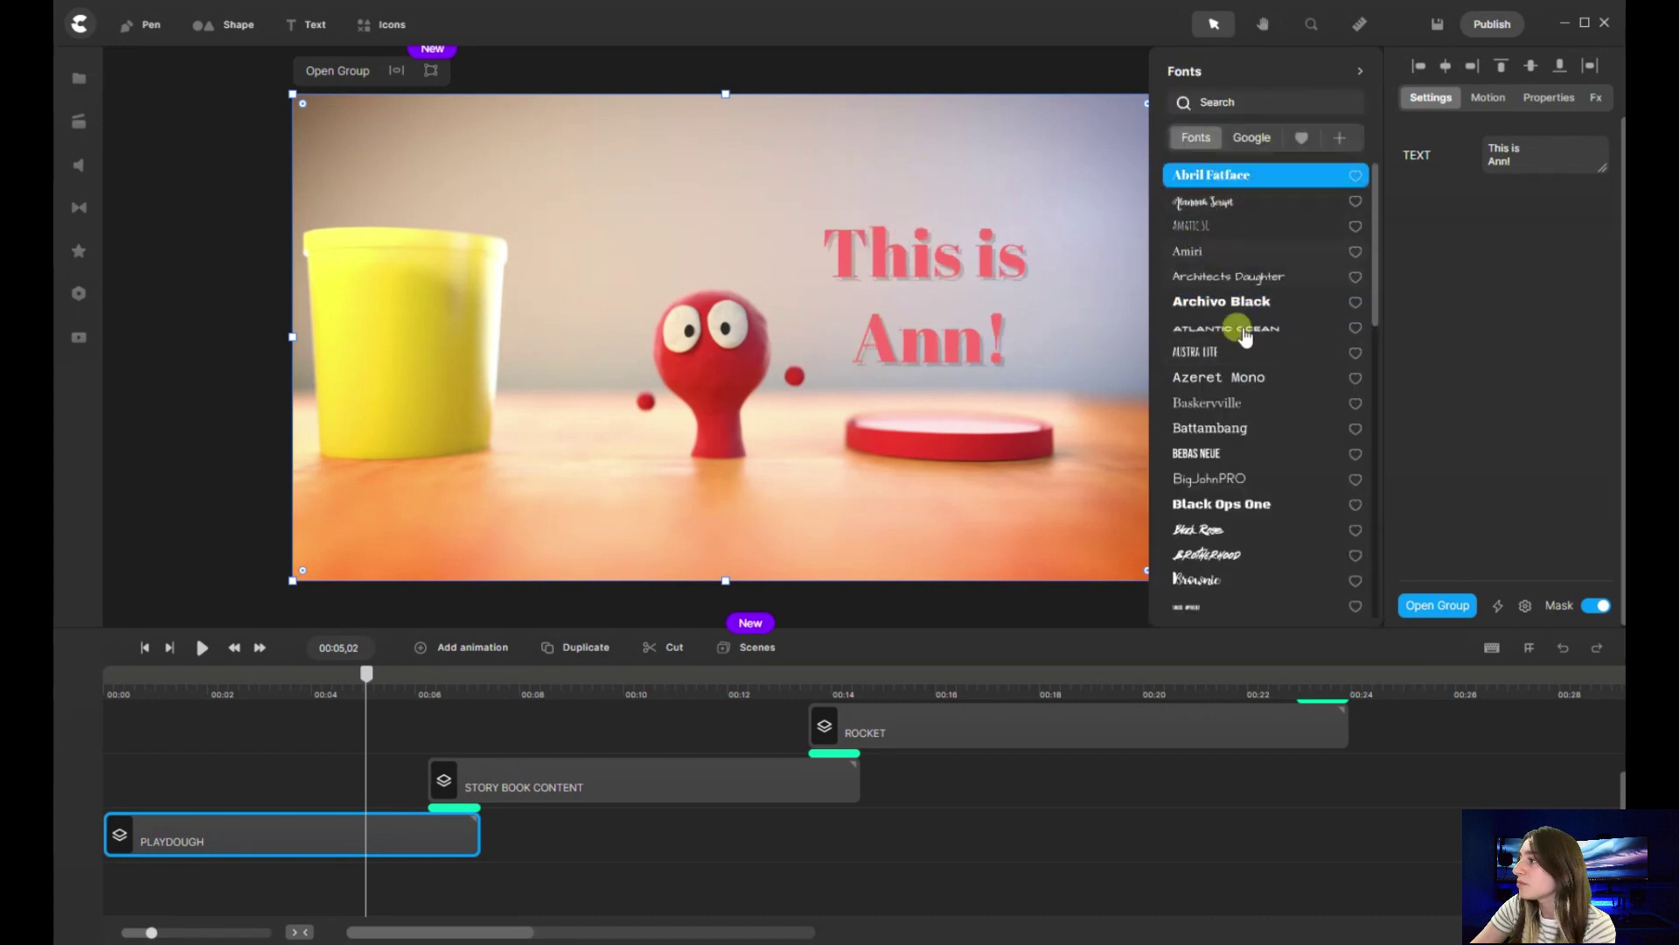
left_click(1220, 302)
left_click(1233, 503)
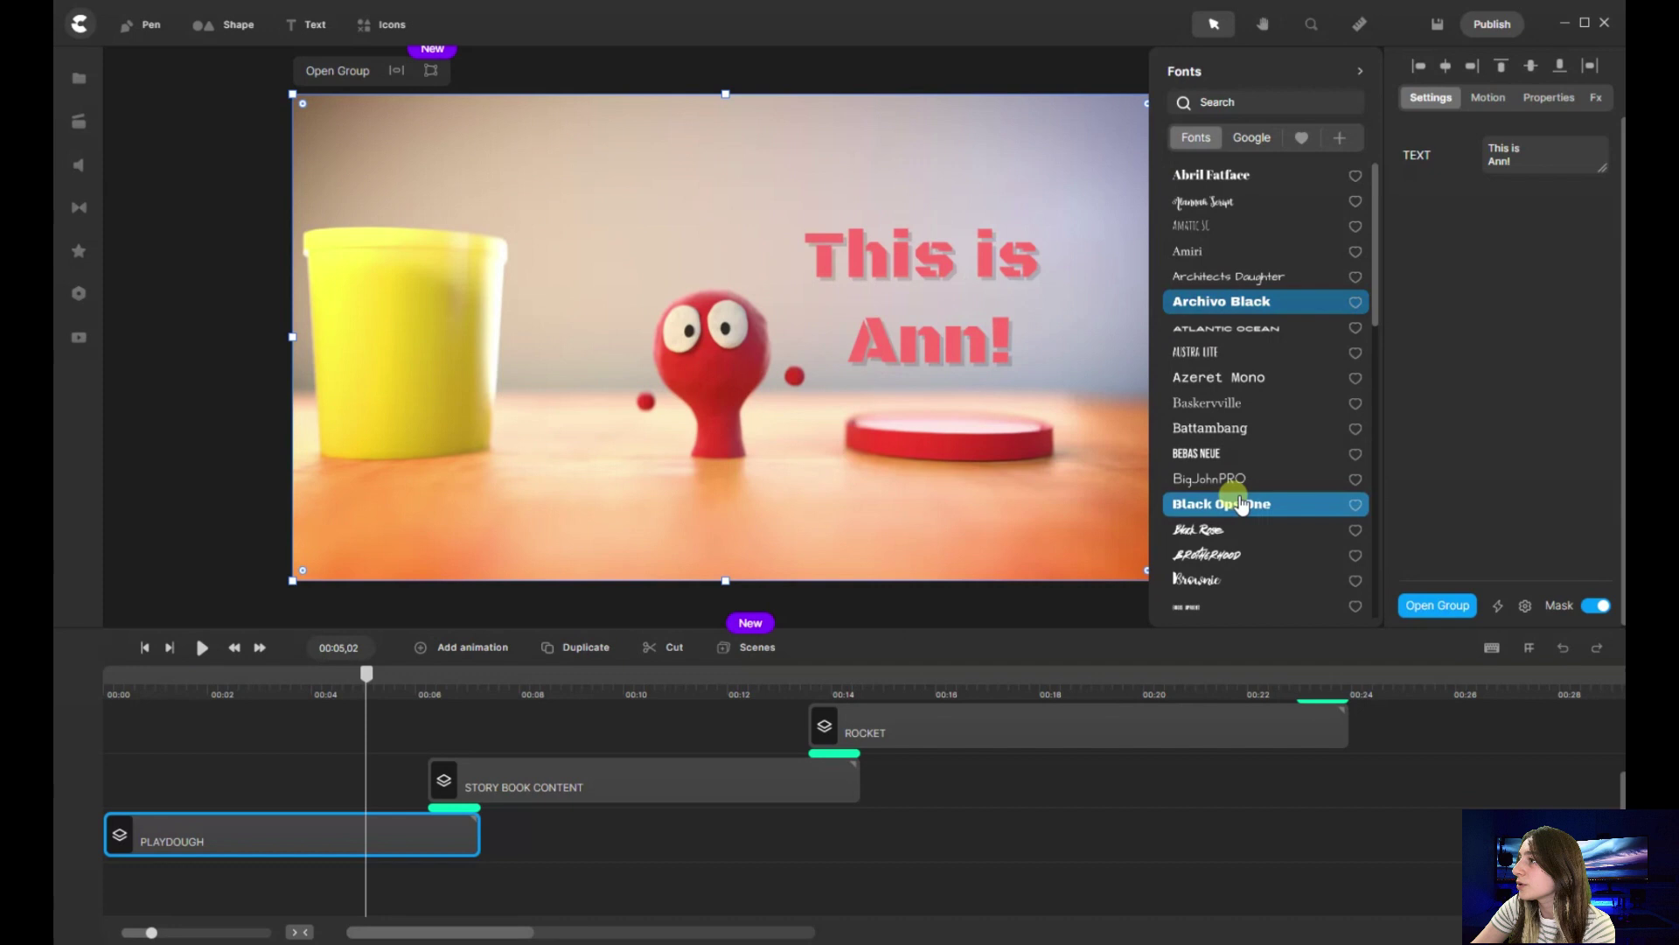
left_click(1227, 303)
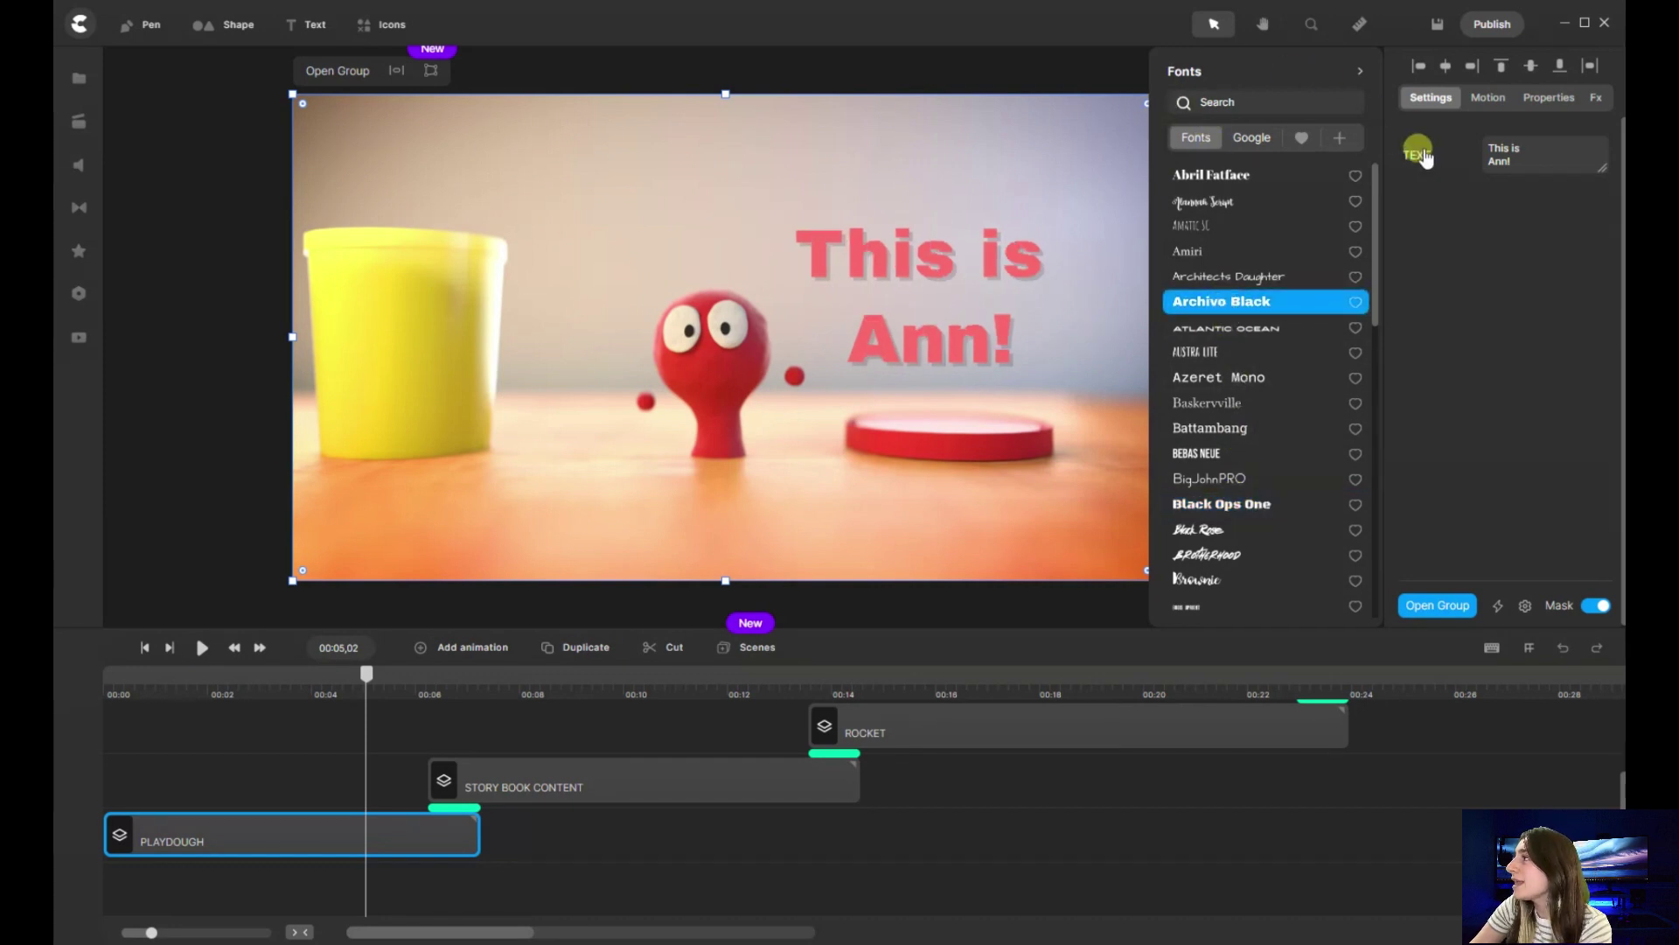
left_click(1426, 160)
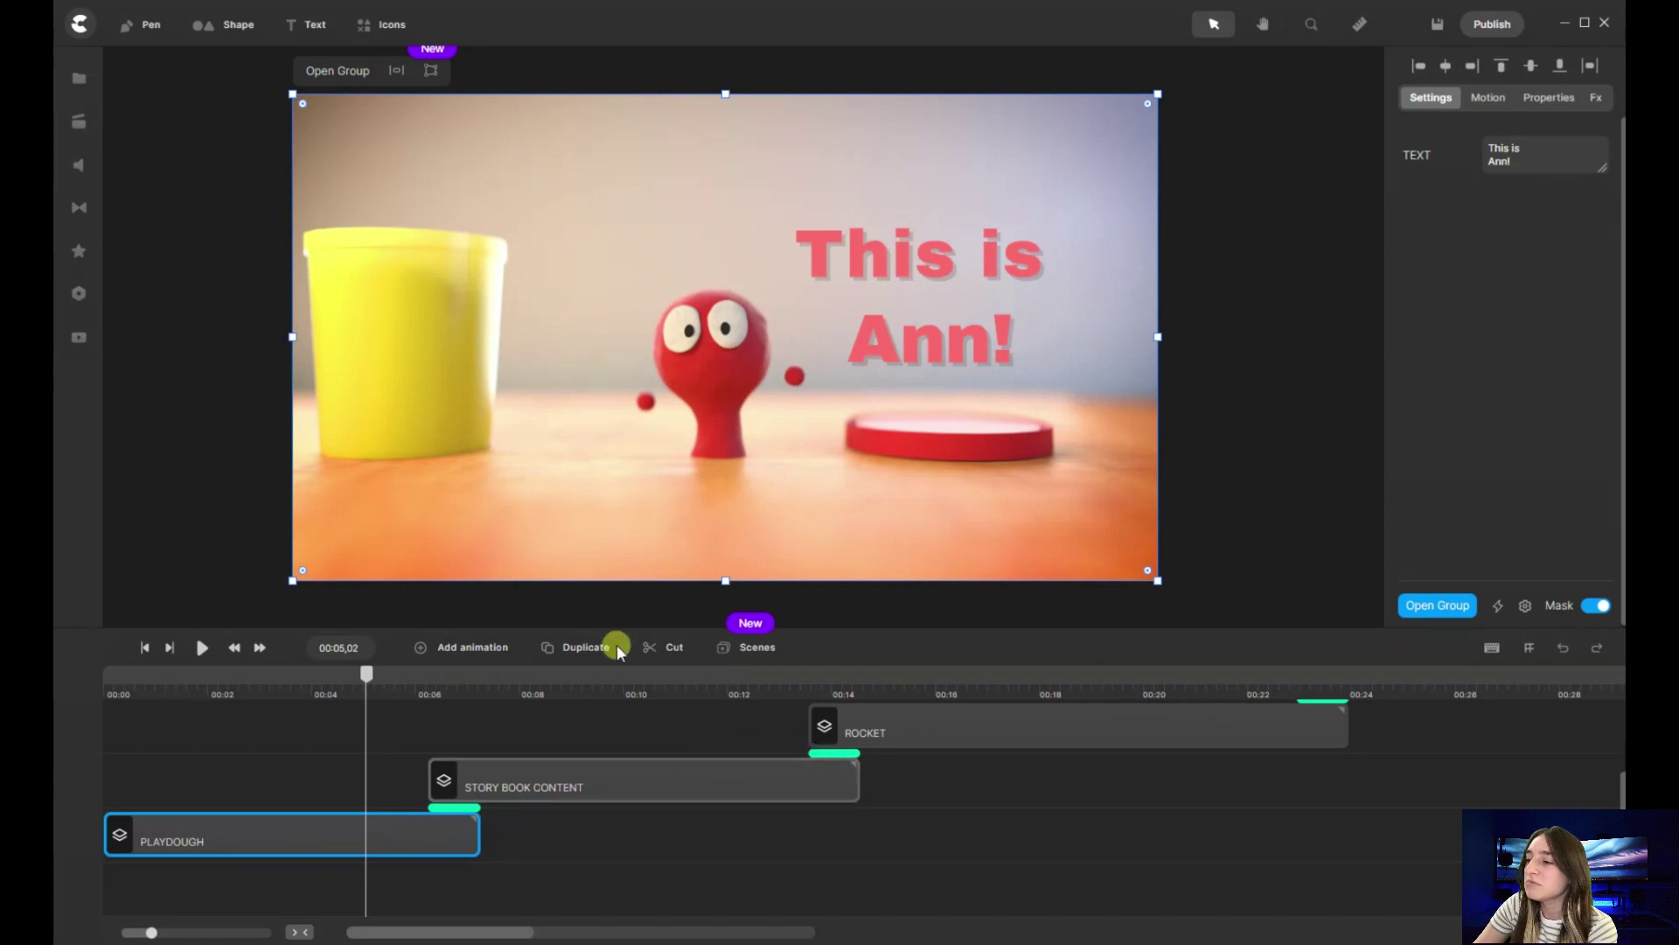
Preview the opening, then set the Story Book cut to Color Disolve and confirm it
left_click(201, 651)
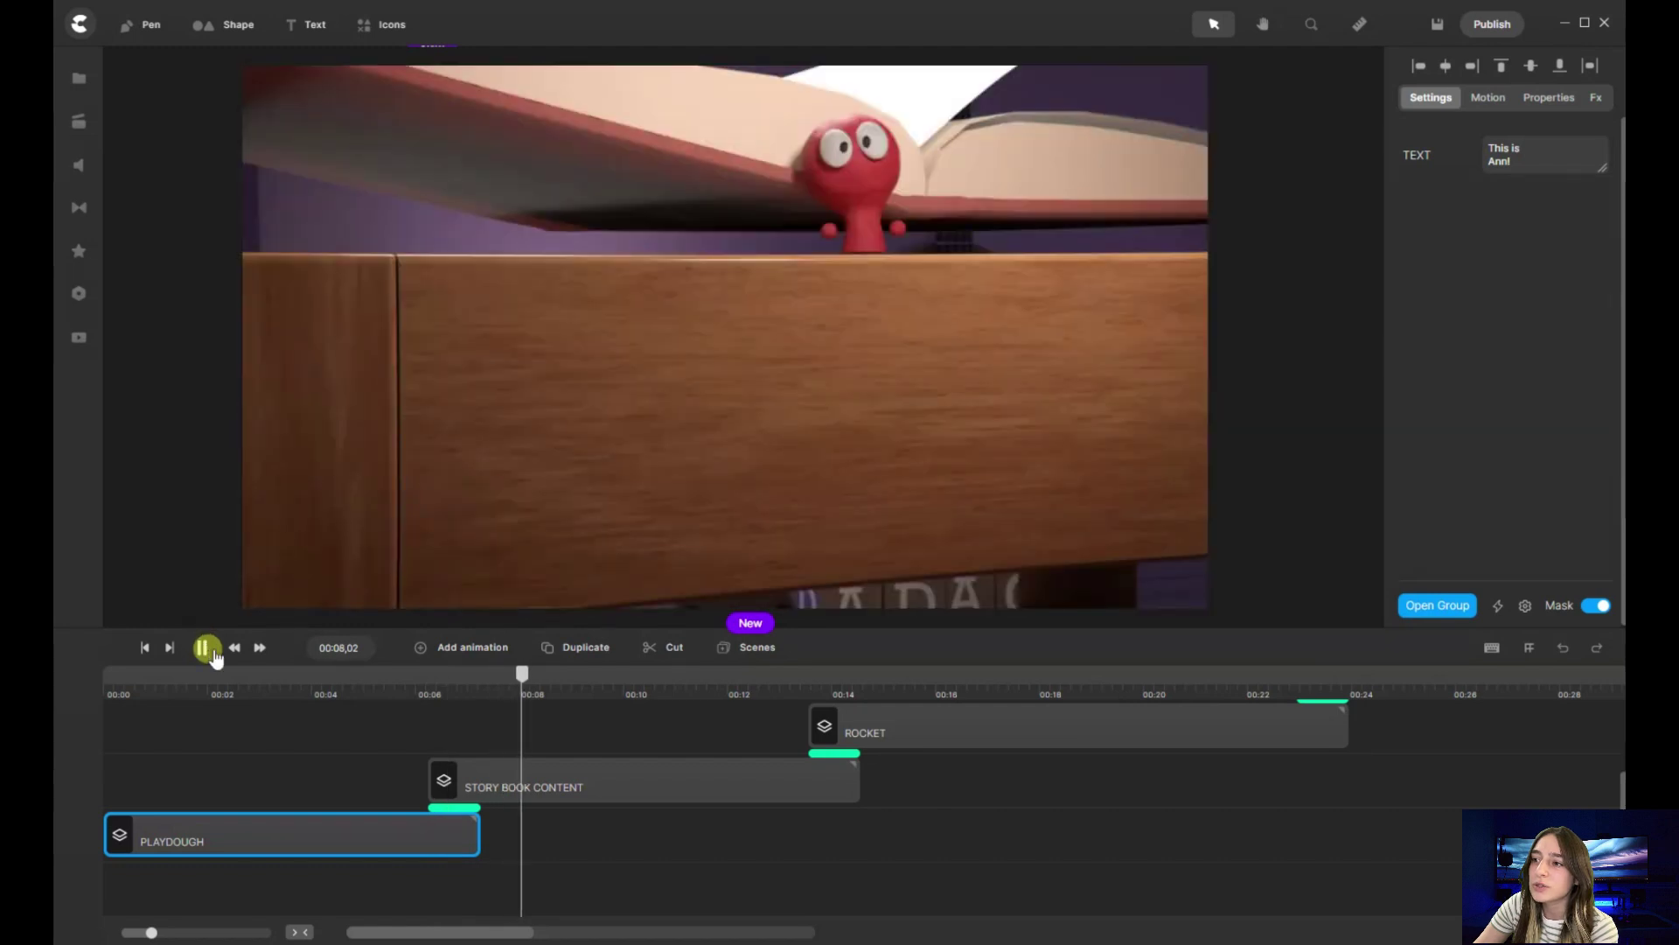
left_click(204, 644)
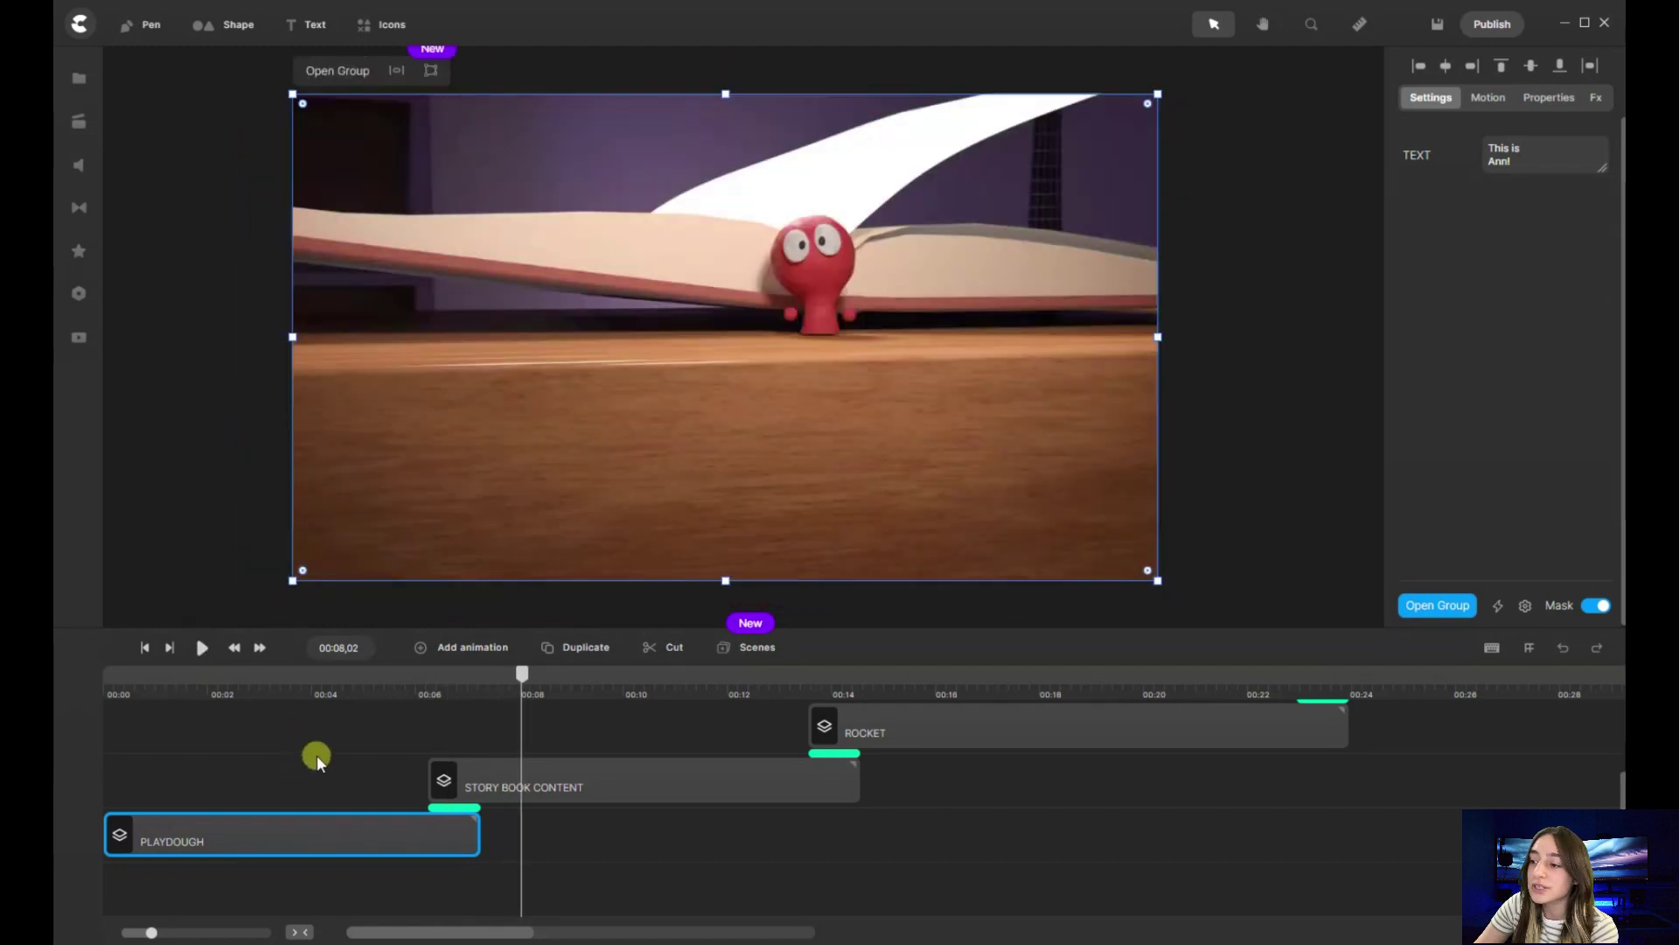
left_click(439, 810)
scroll(607, 380, "down", 1)
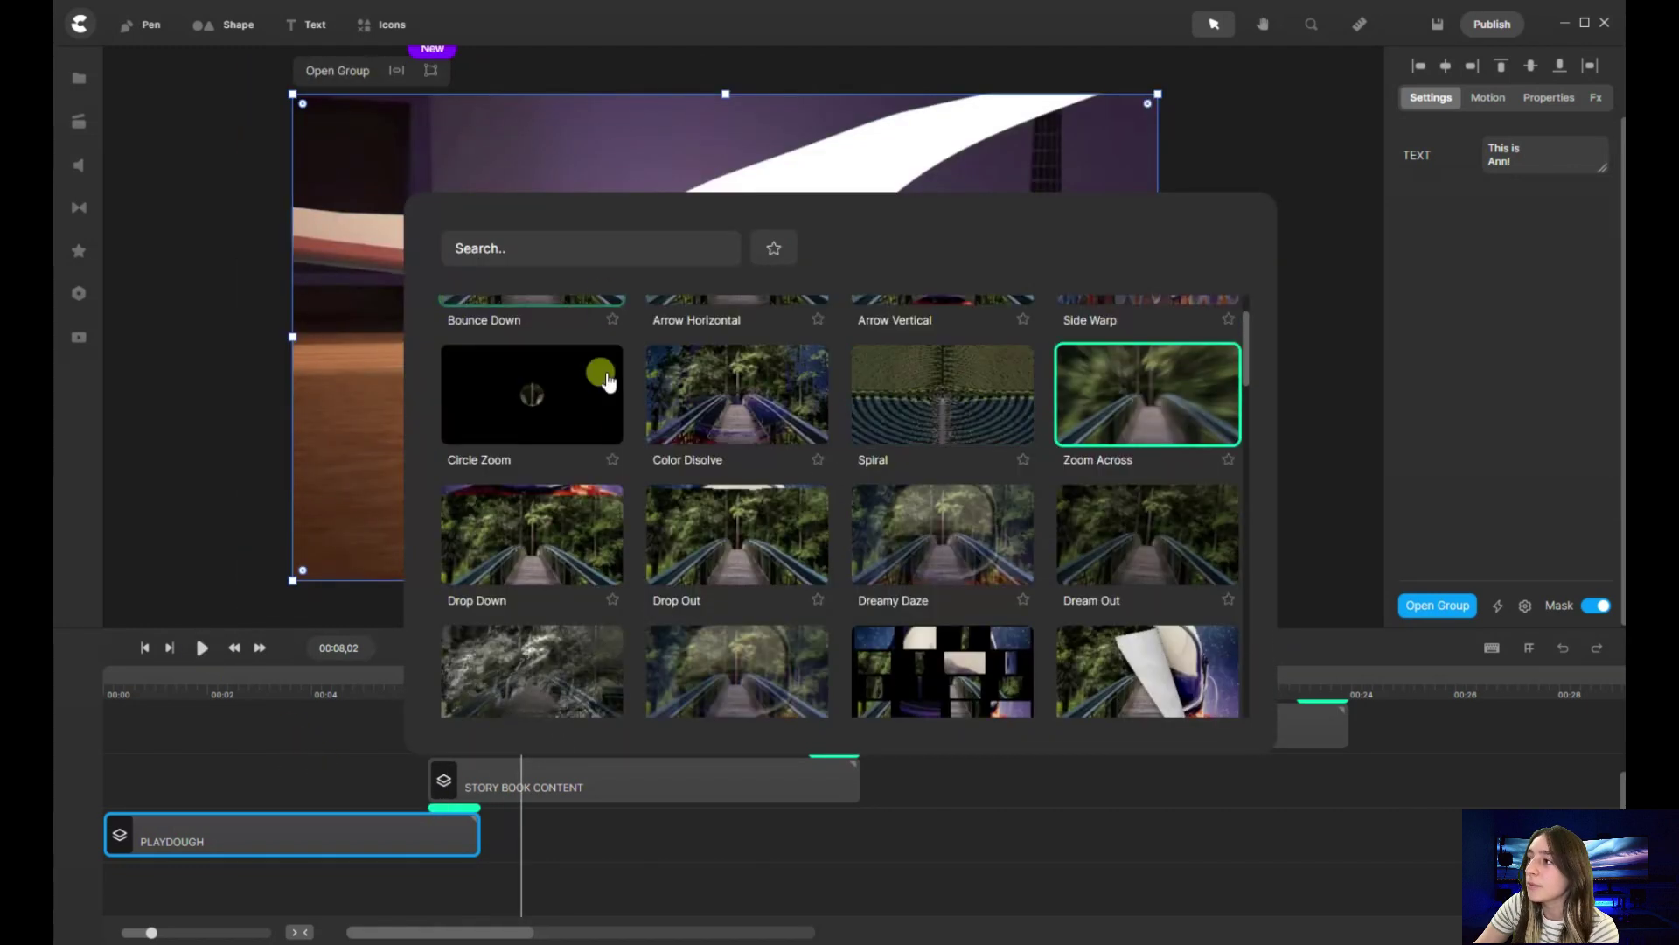
scroll(607, 381, "up", 1)
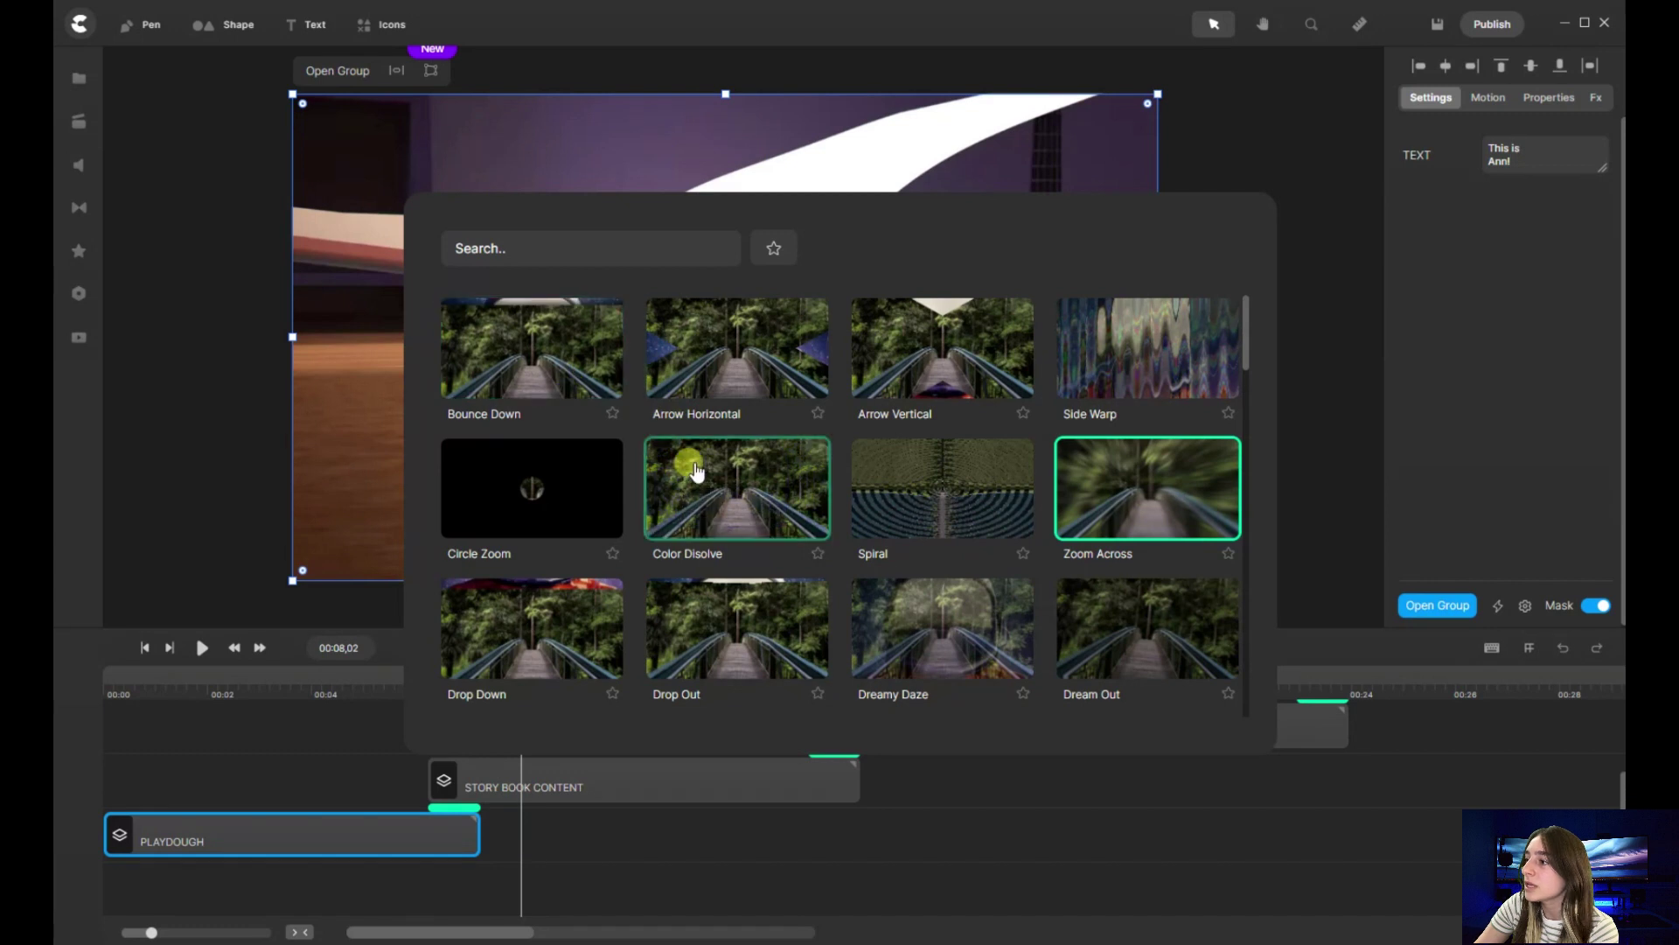
left_click(697, 472)
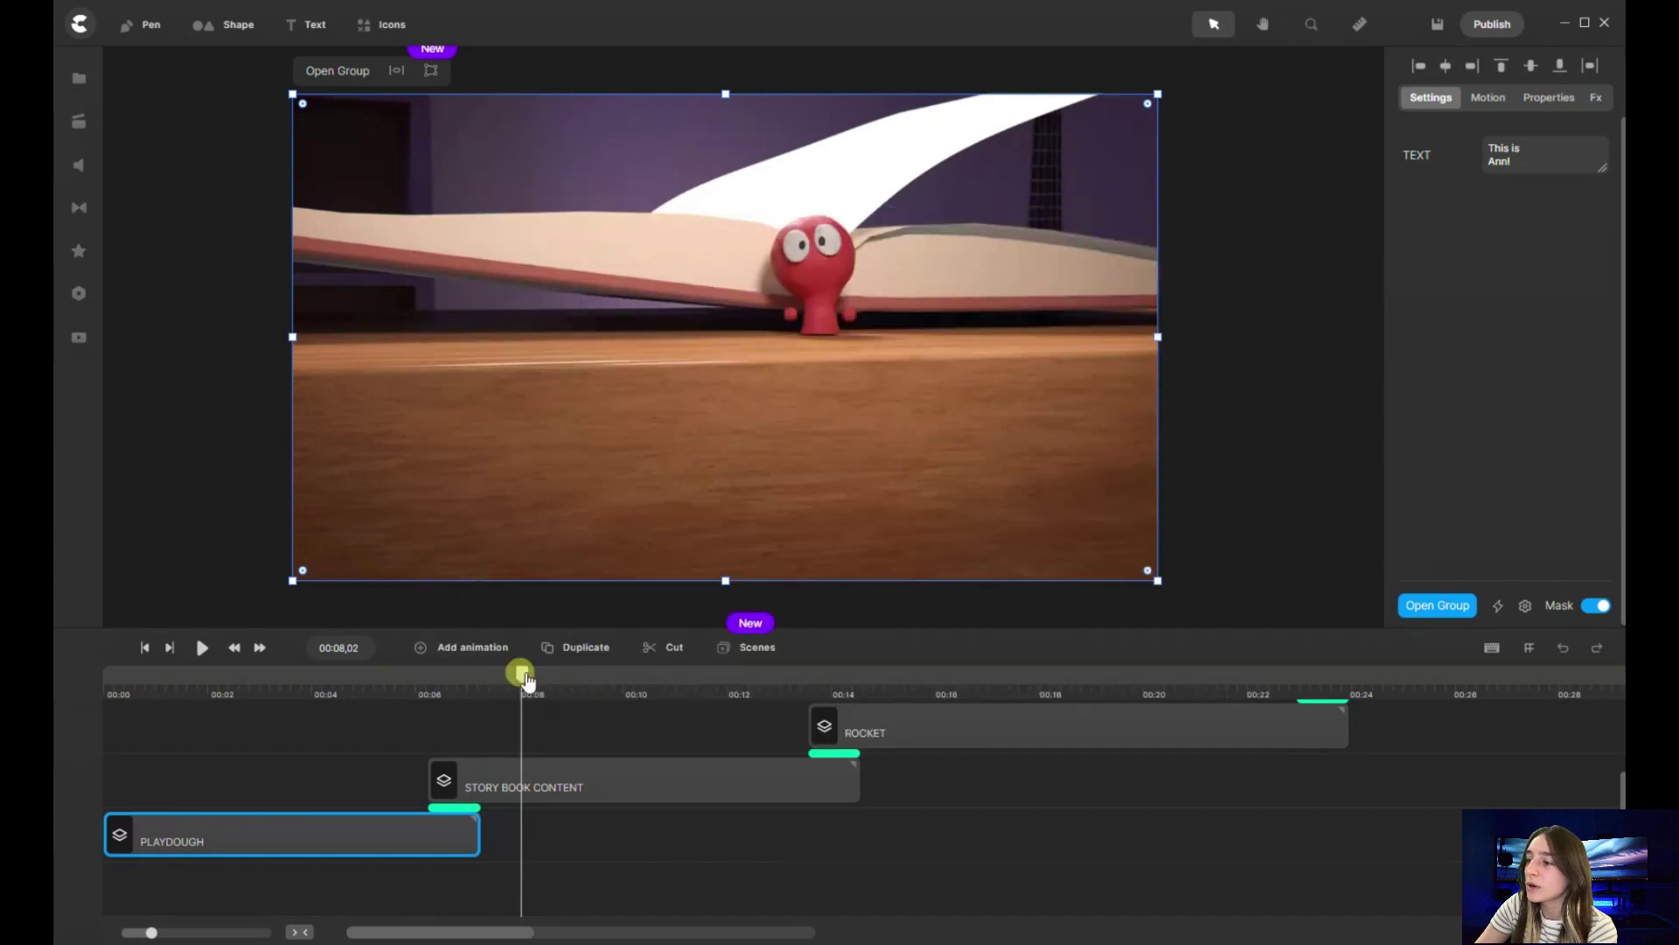
left_click(442, 813)
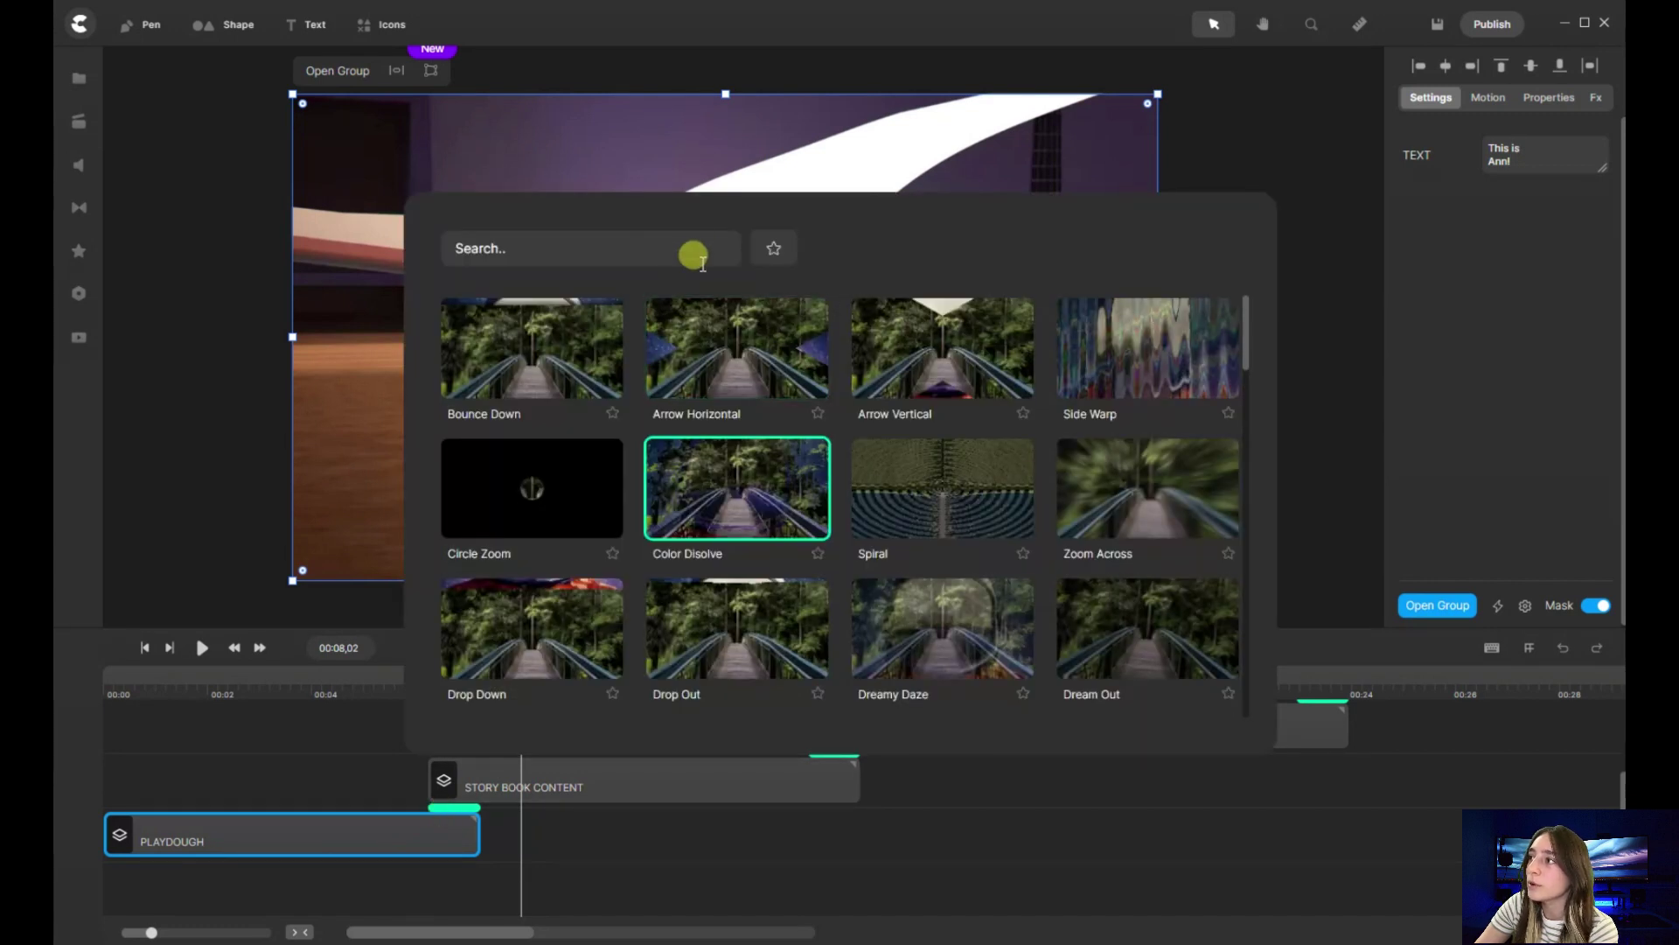
left_click(769, 180)
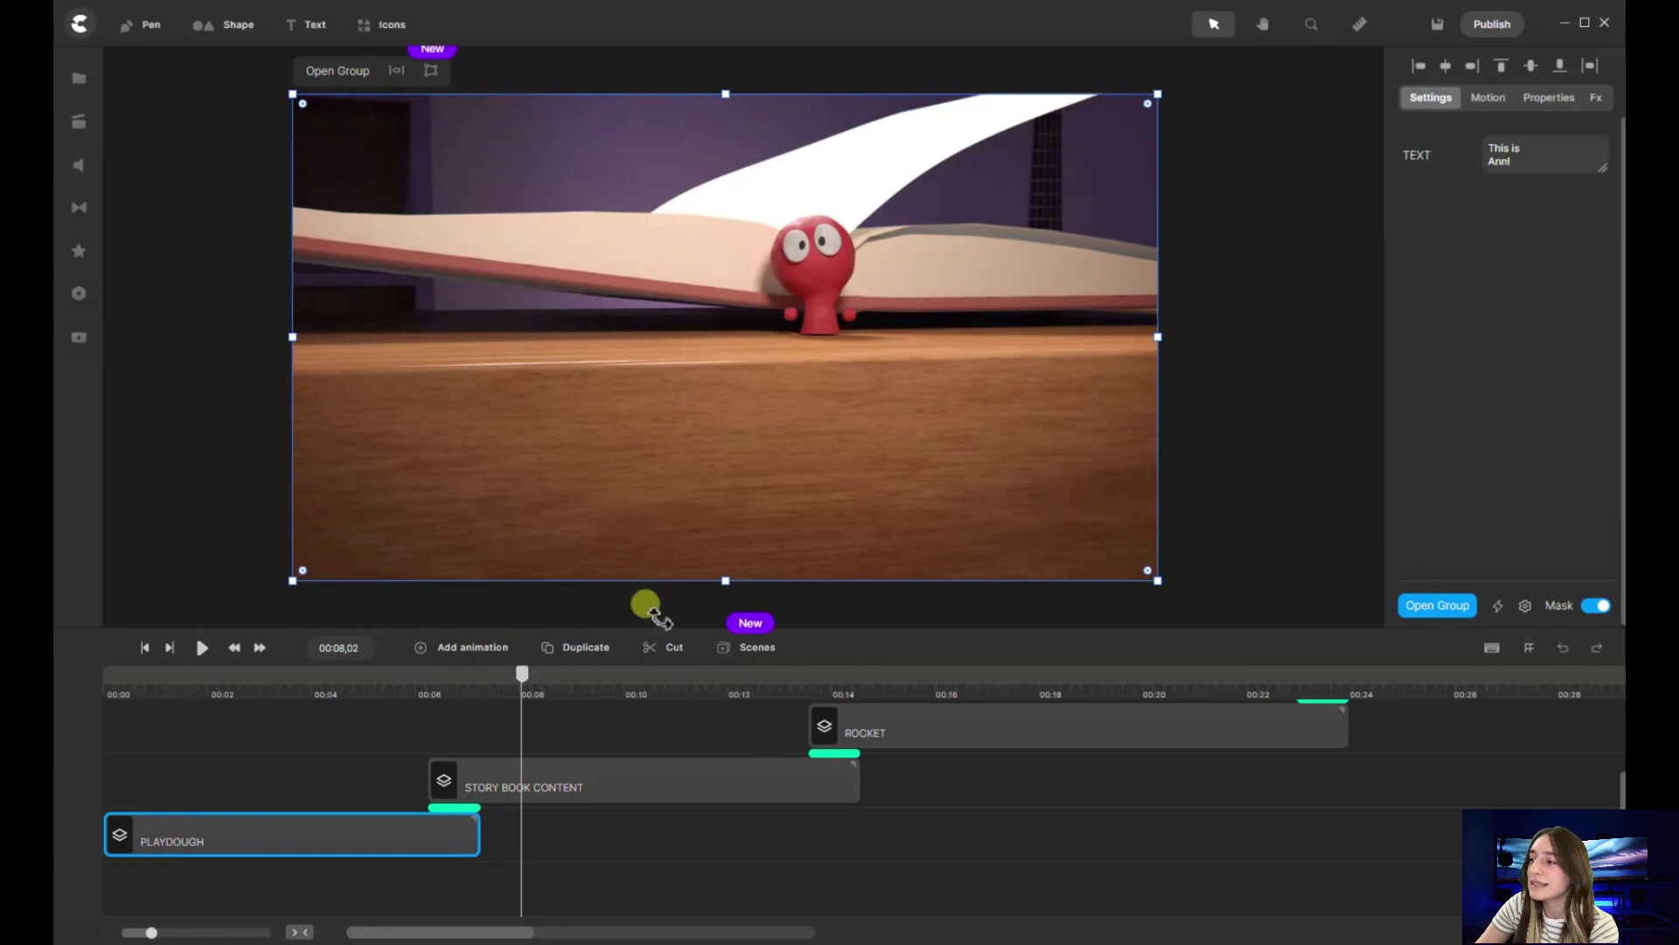
Preview through Story Book, then add the Goal scene from the scene library
left_click(205, 646)
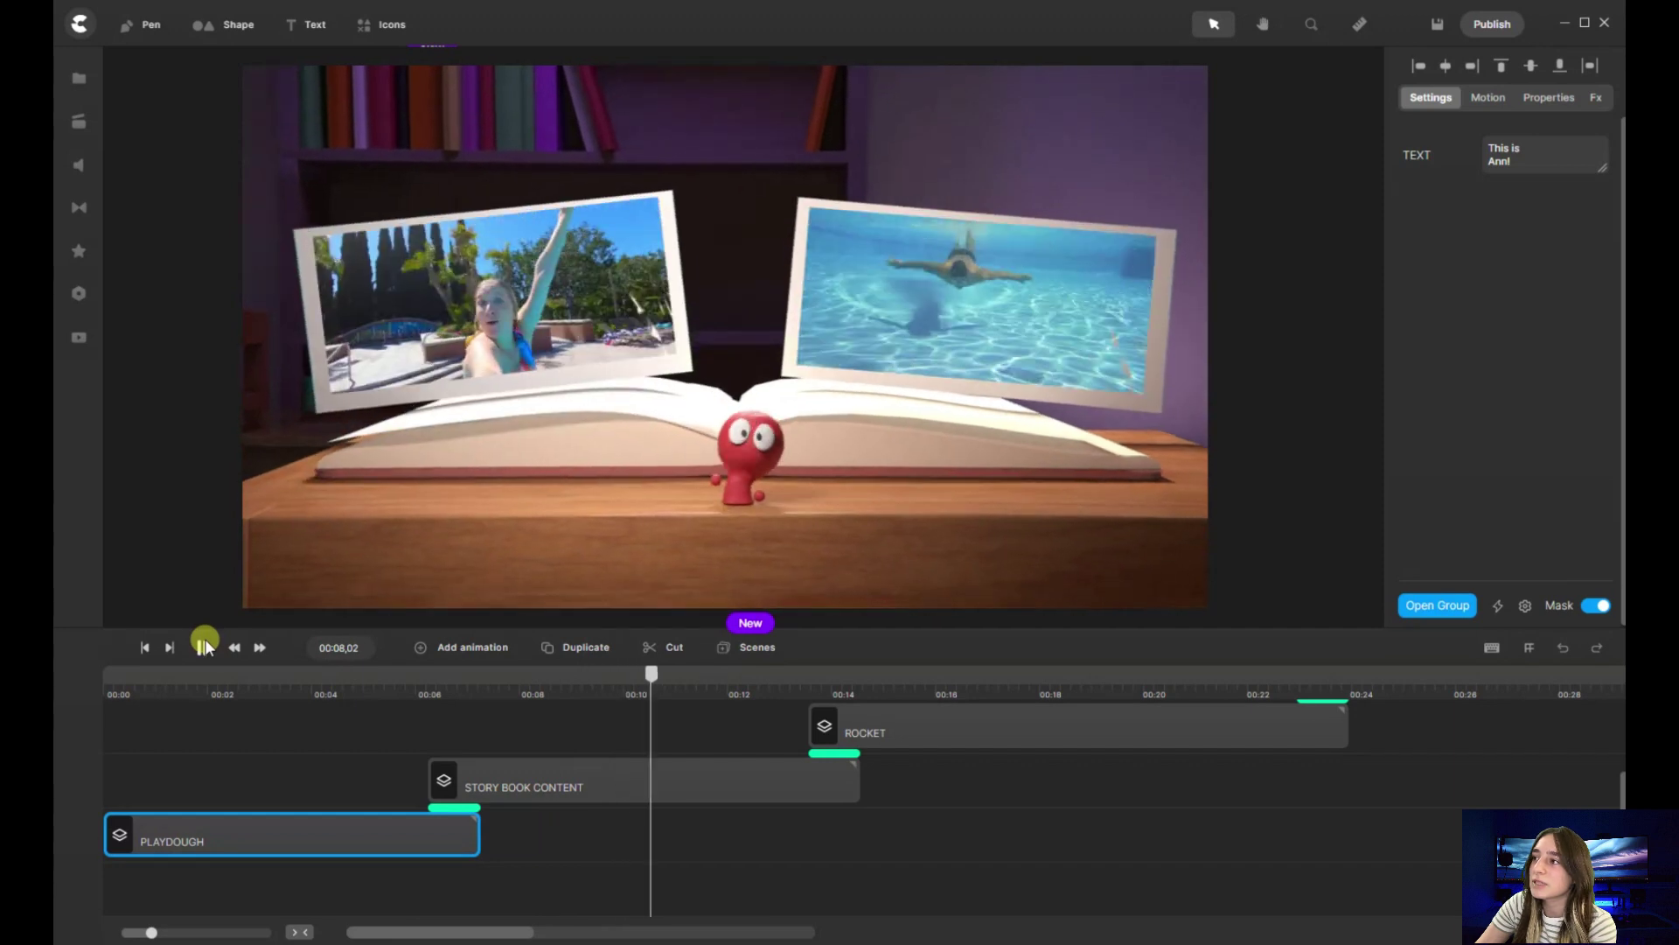
left_click(205, 646)
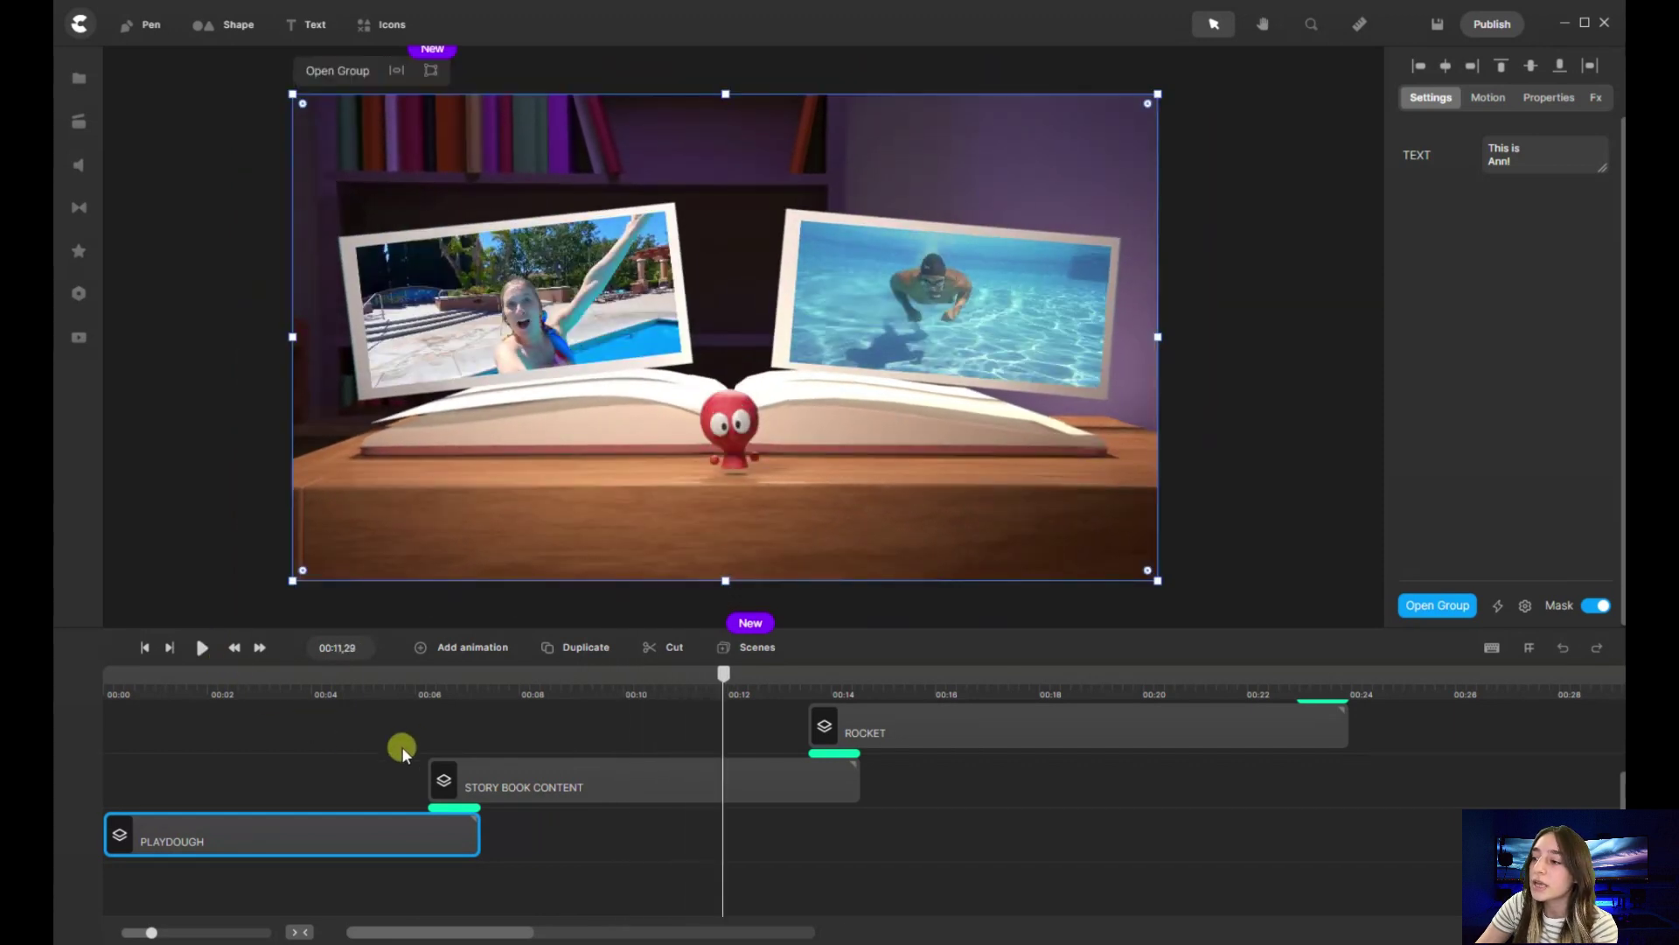
left_click(501, 773)
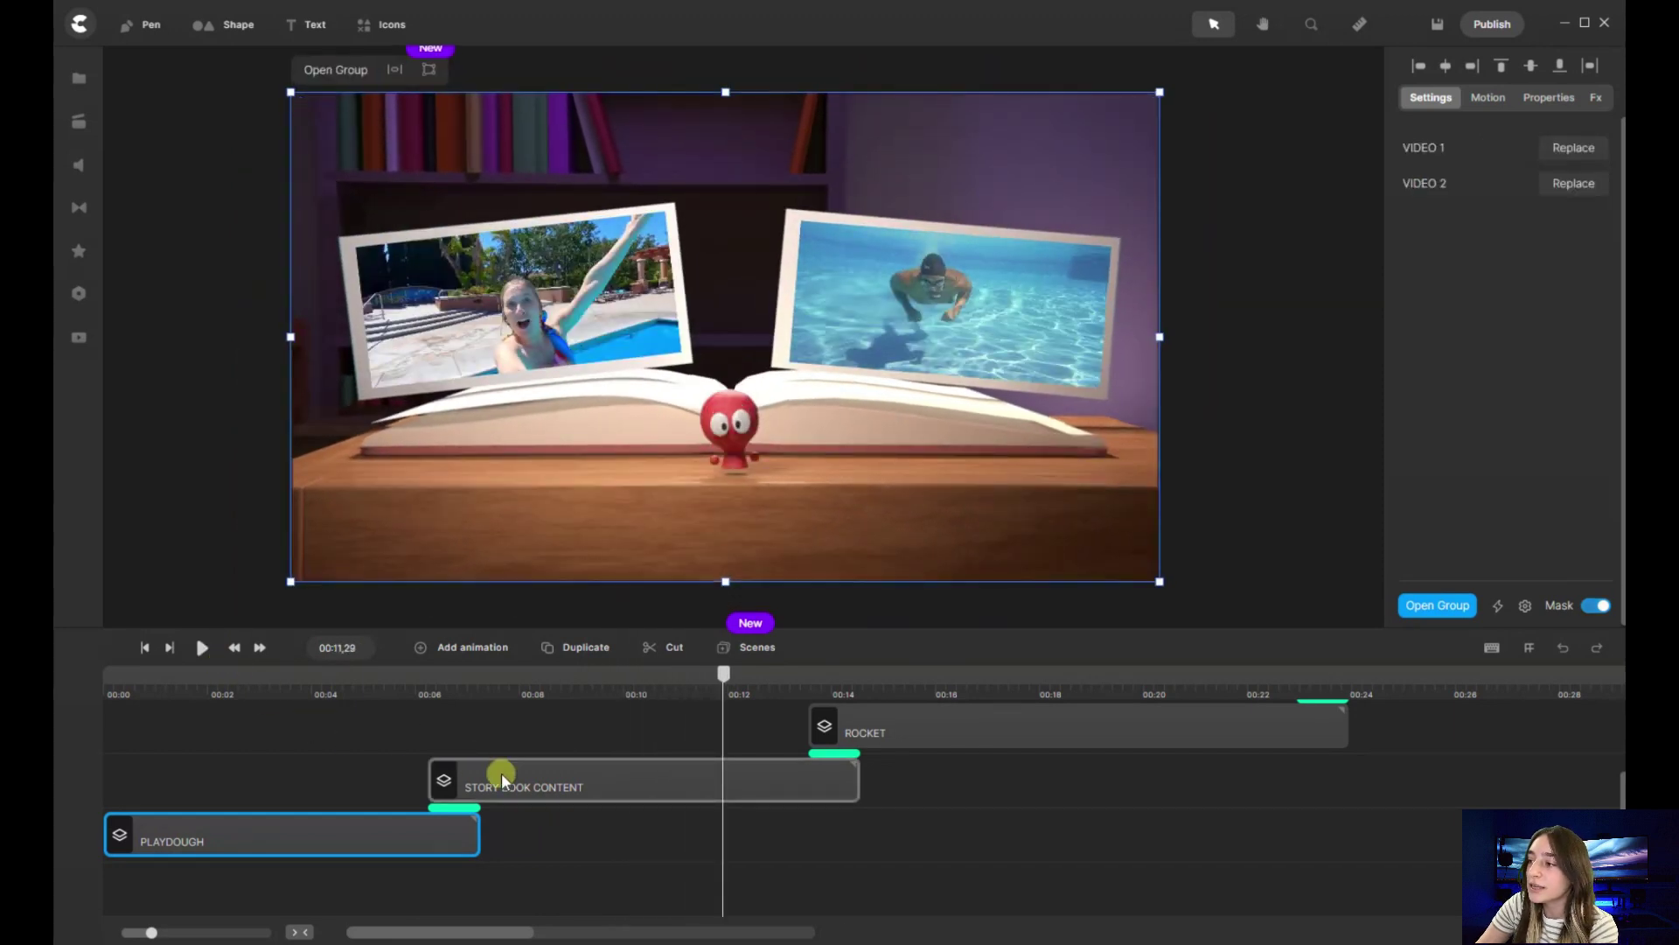
left_click(726, 646)
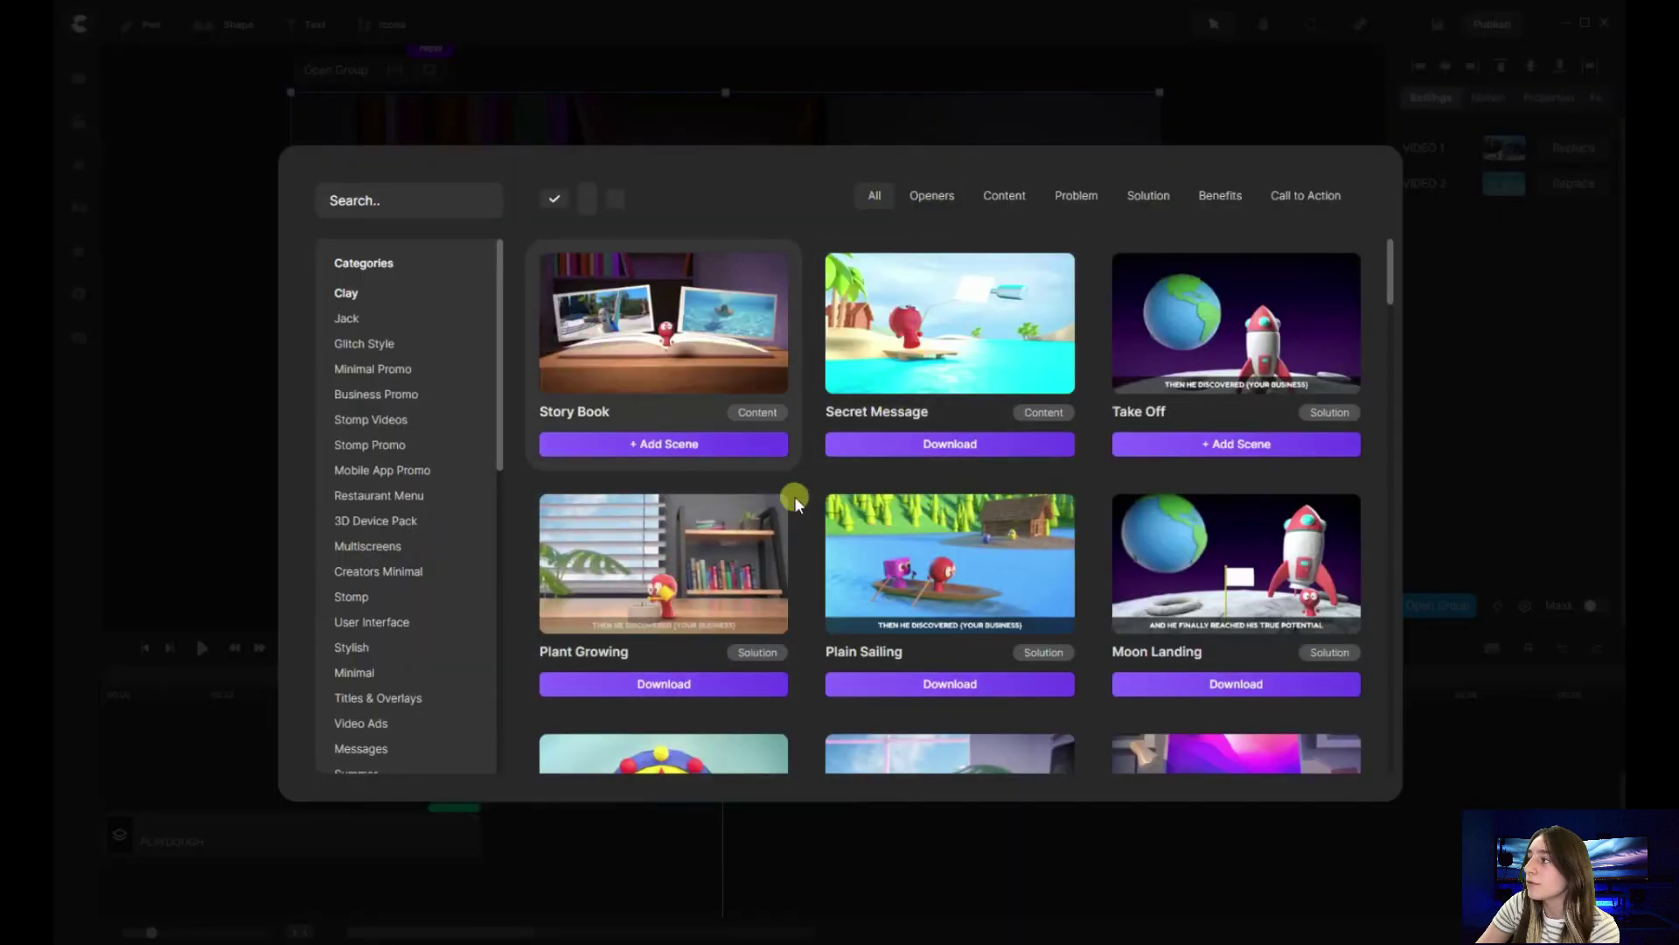
scroll(788, 544, "down", 3)
scroll(735, 551, "down", 1)
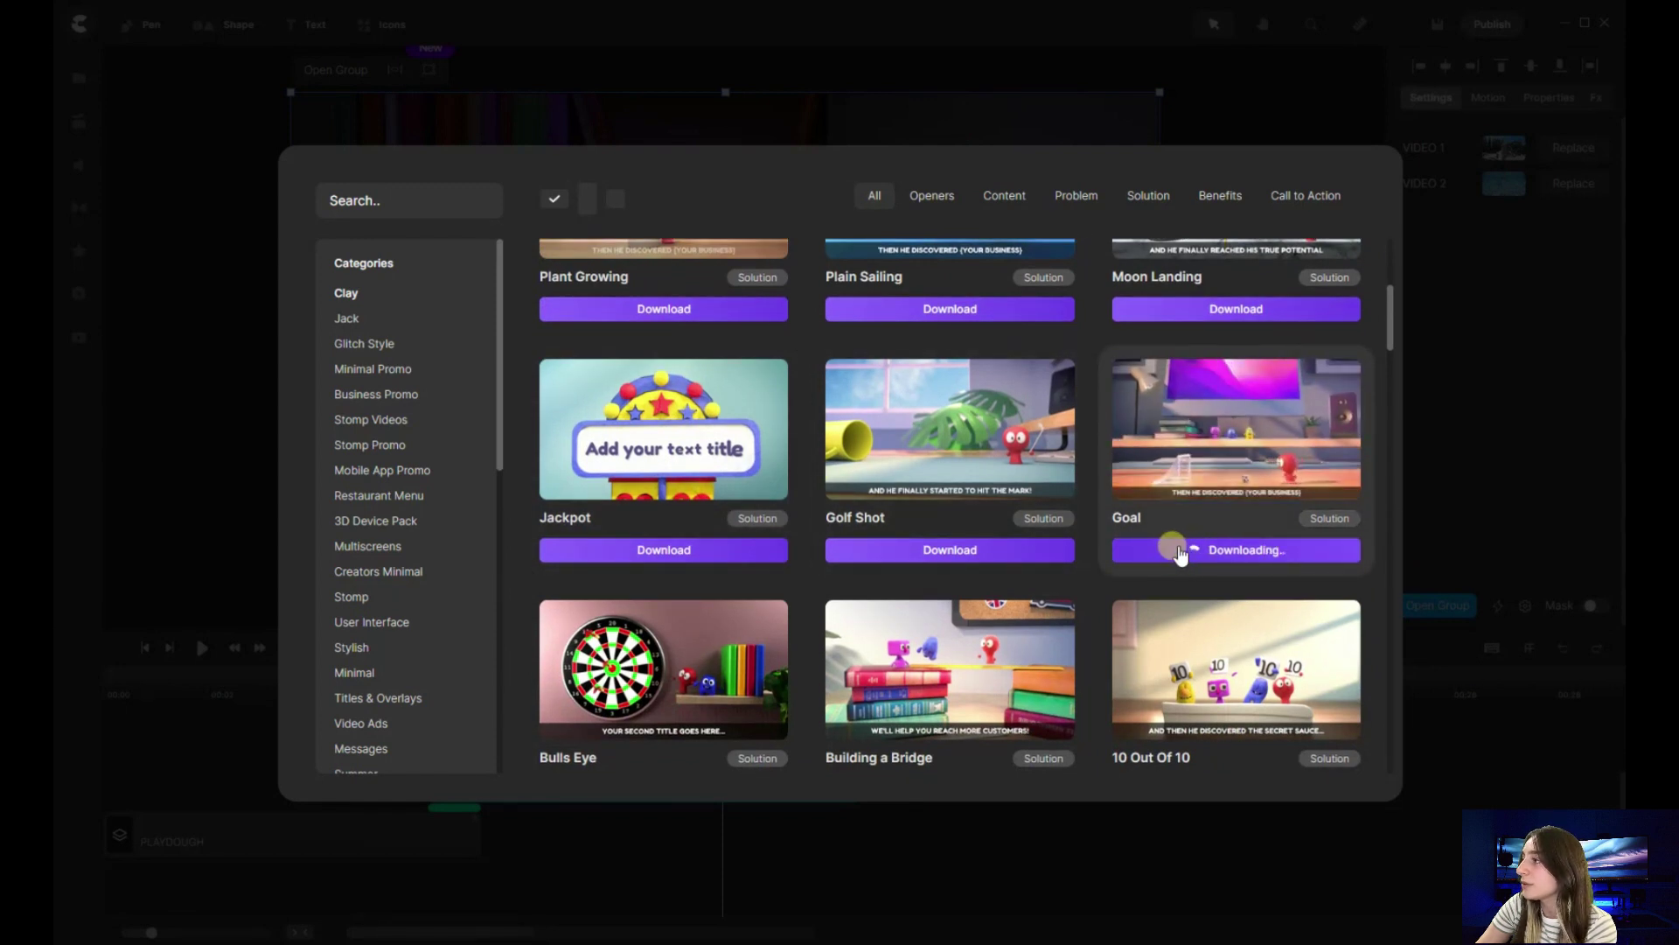
left_click(951, 120)
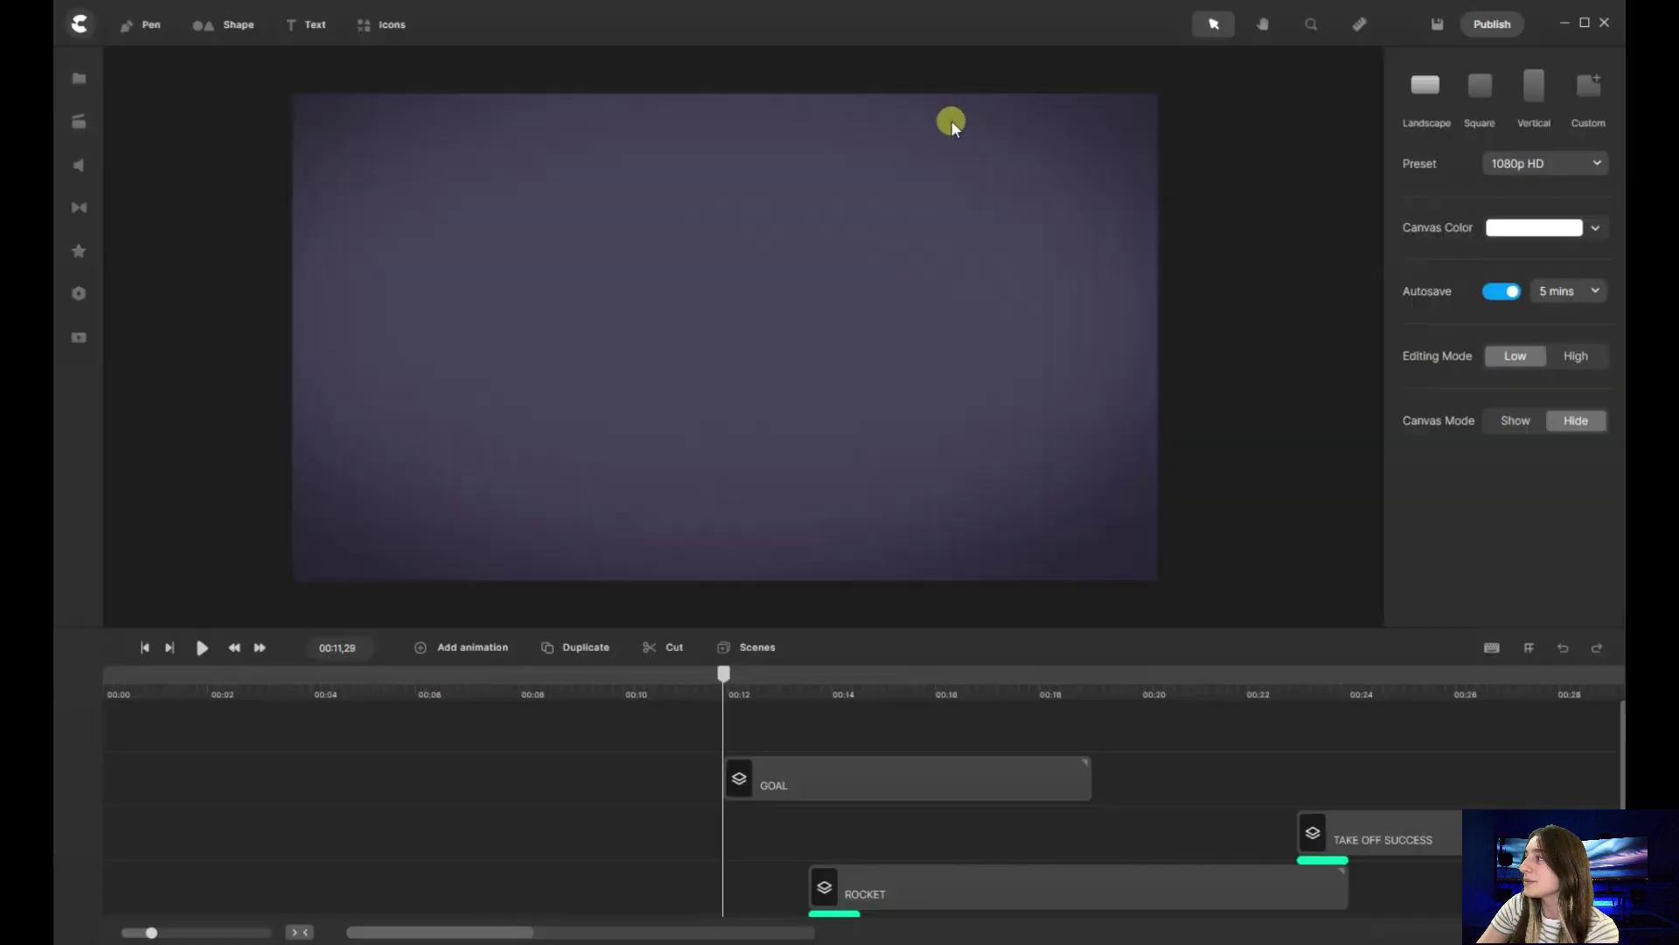
scroll(754, 789, "up", 2)
scroll(796, 730, "down", 2)
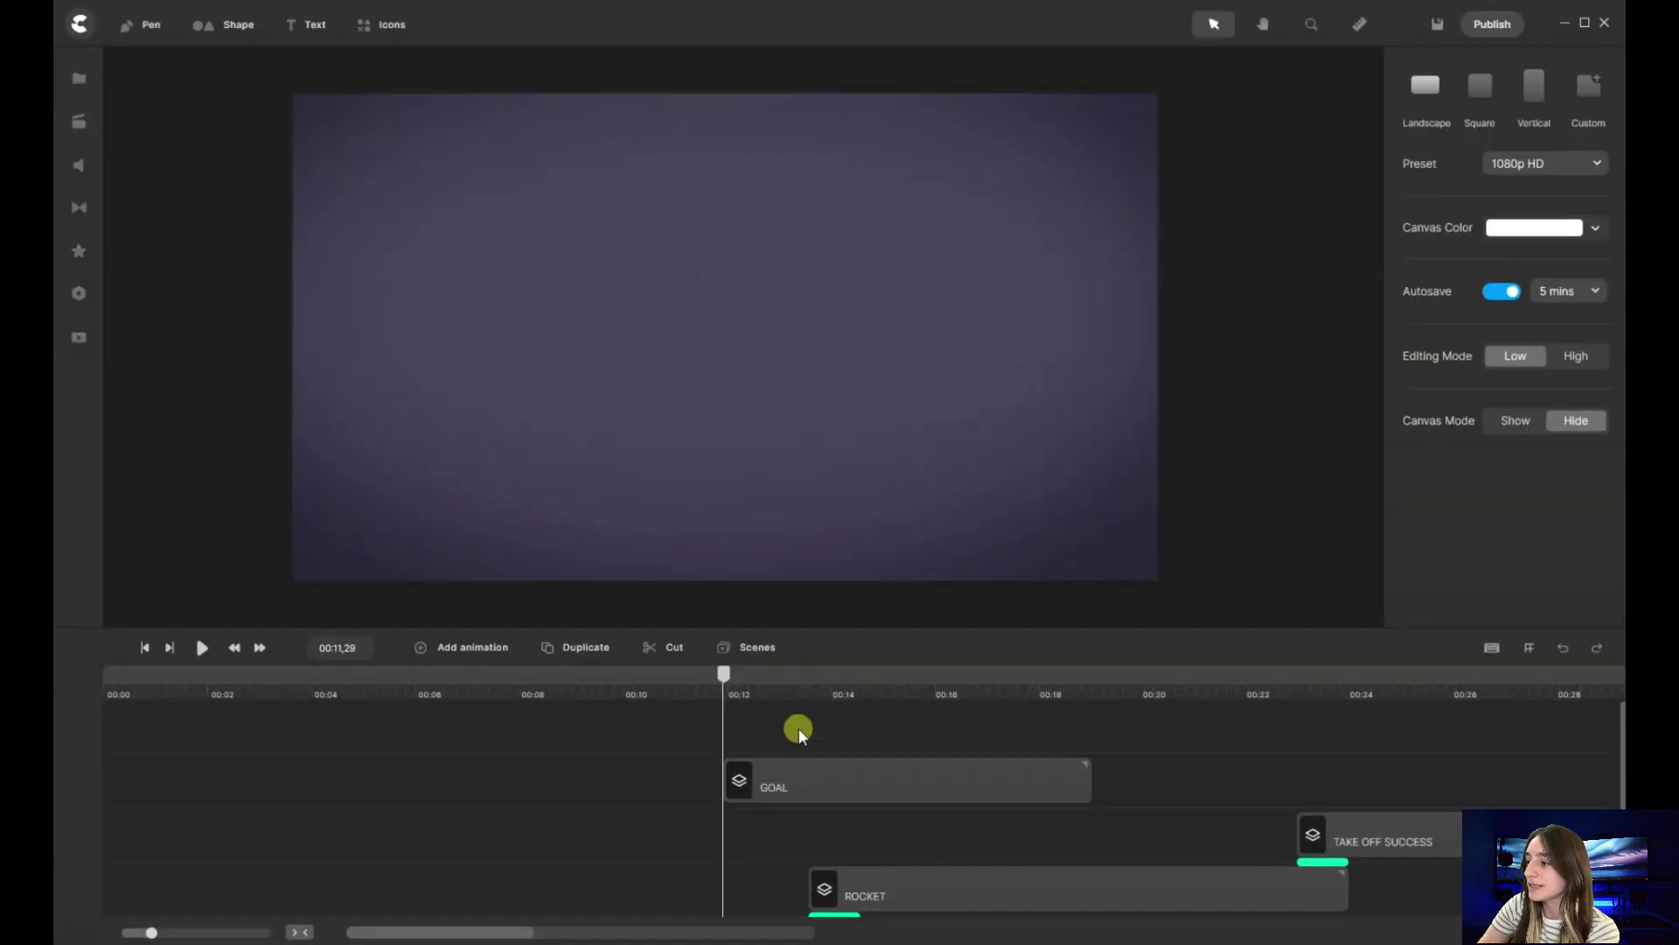
Delete the Rocket scene, move Goal to a lower track and Take Off Success to about 00:21
left_click(936, 888)
key("Delete")
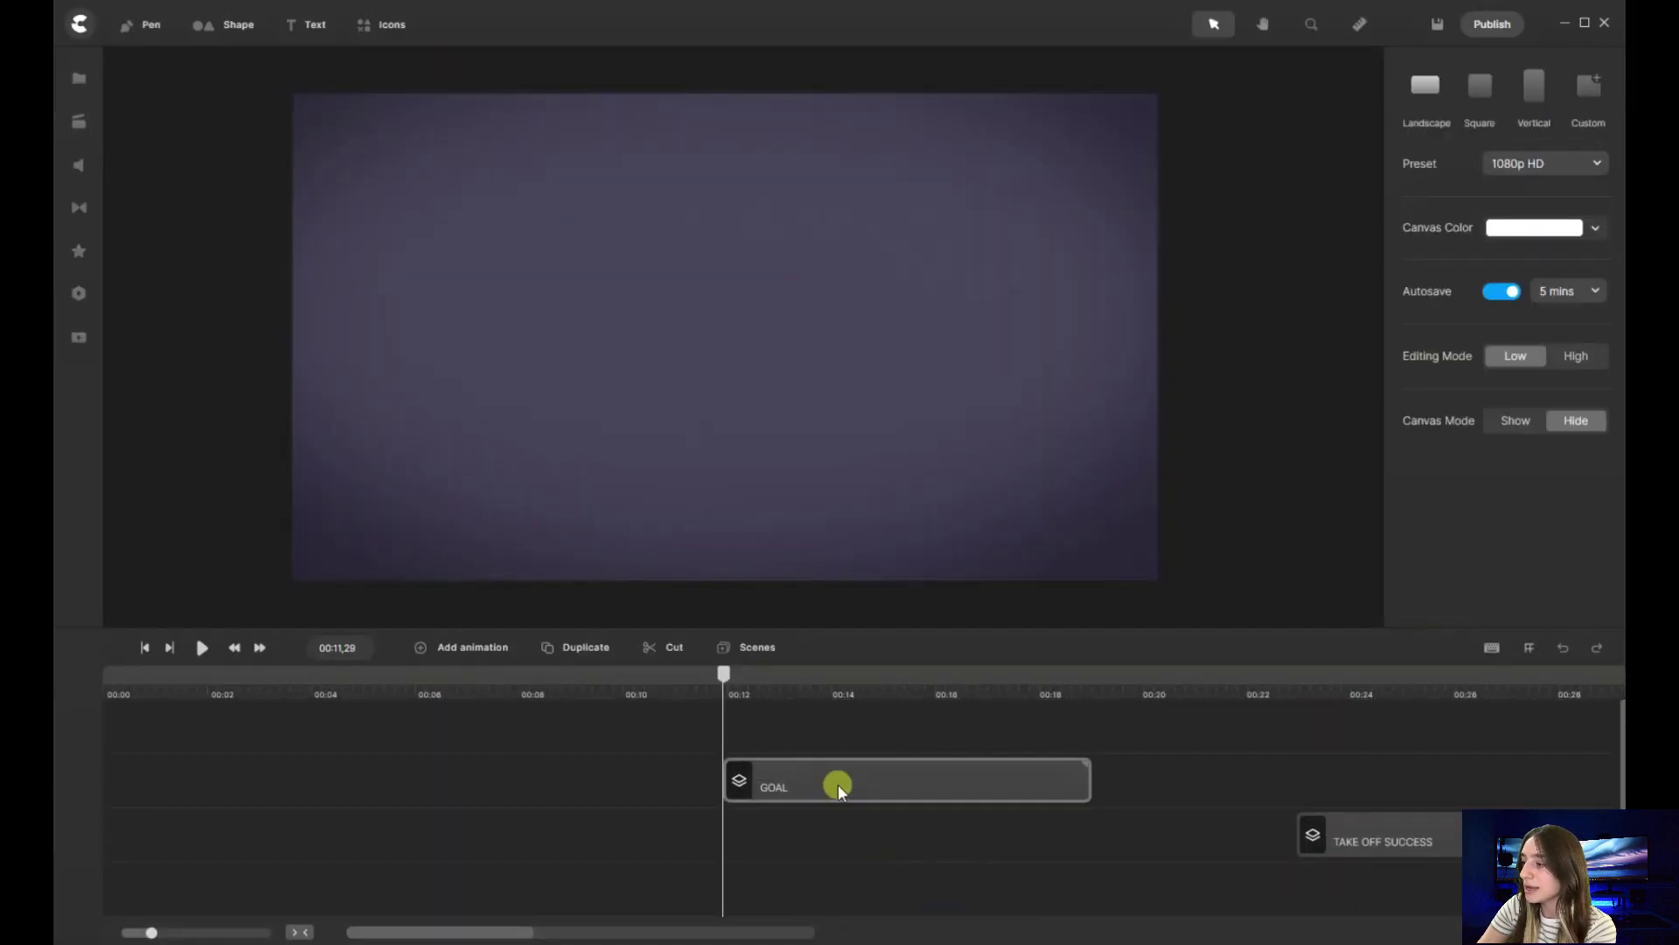
mouse_move(839, 782)
left_mouse_down()
mouse_move(1013, 857)
mouse_move(933, 892)
left_mouse_up()
left_click_drag(1324, 842, 1227, 842)
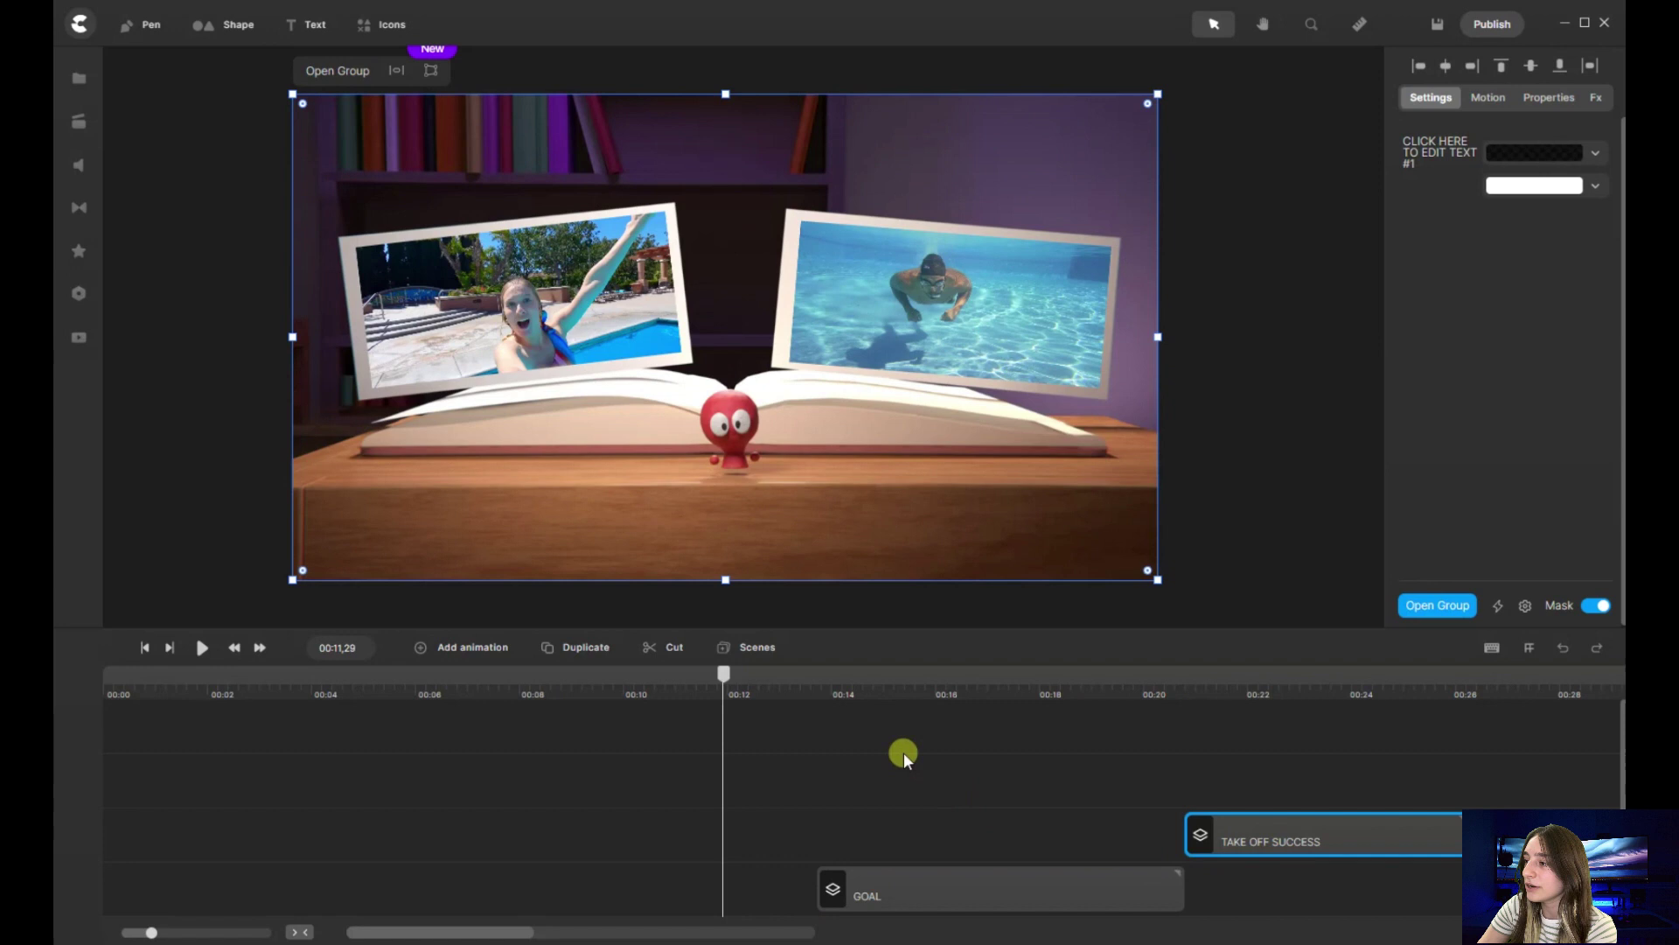
left_click(447, 650)
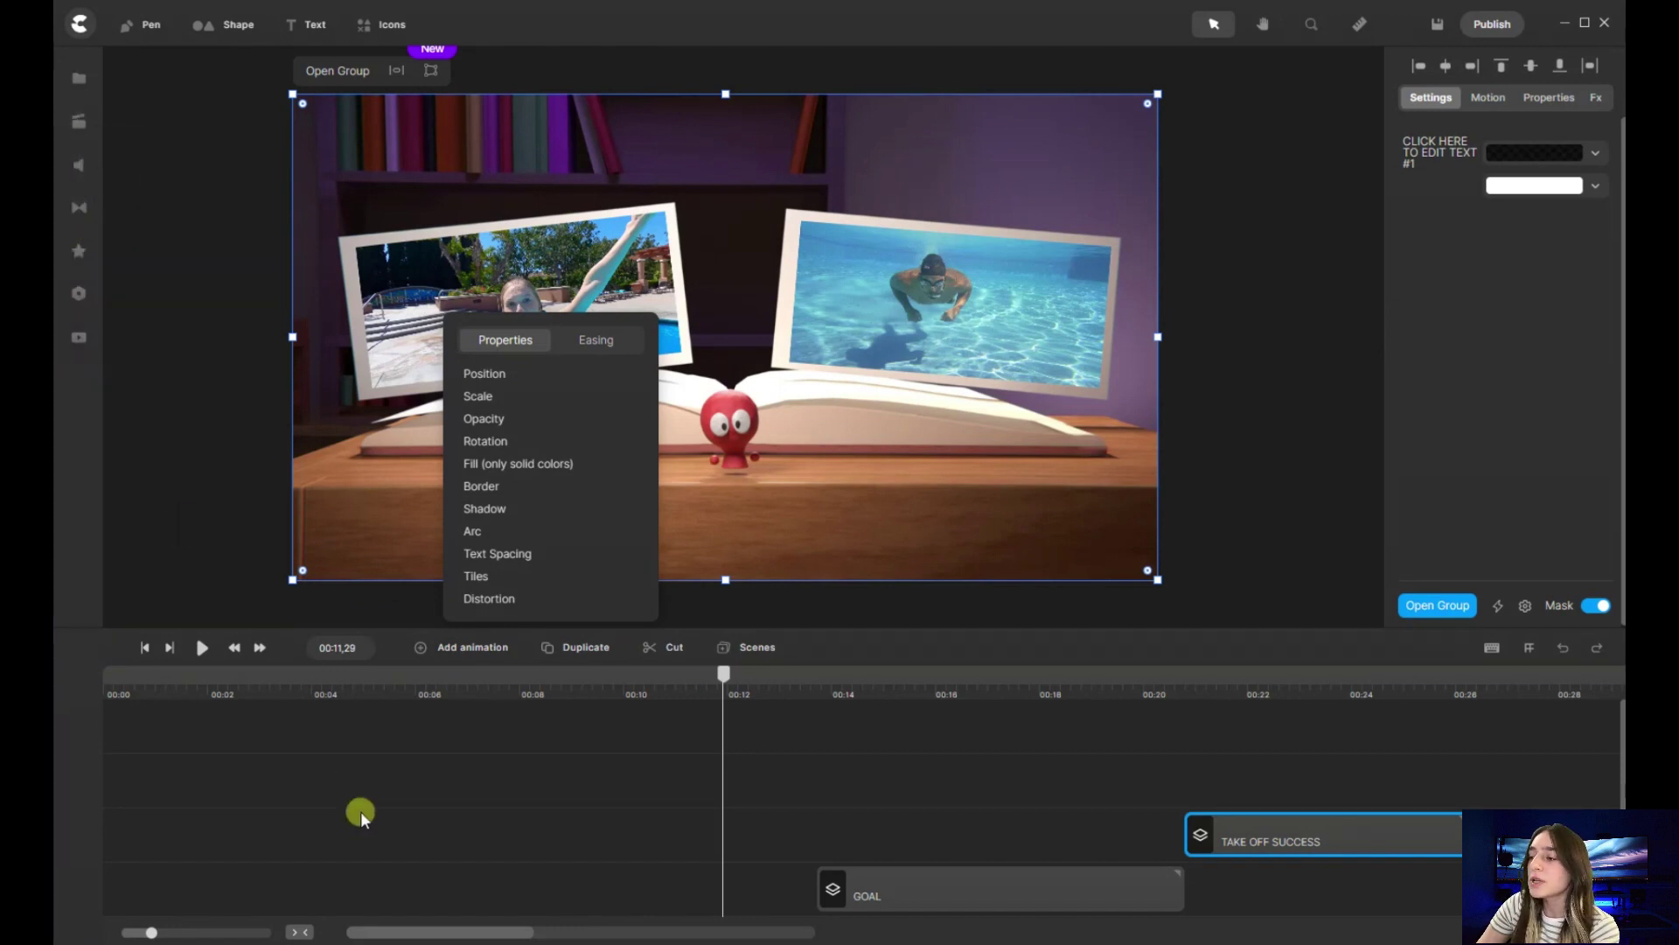
scroll(533, 843, "down", 2)
Browse the Happy music category, preview a track and download Uplift Me
left_click(721, 596)
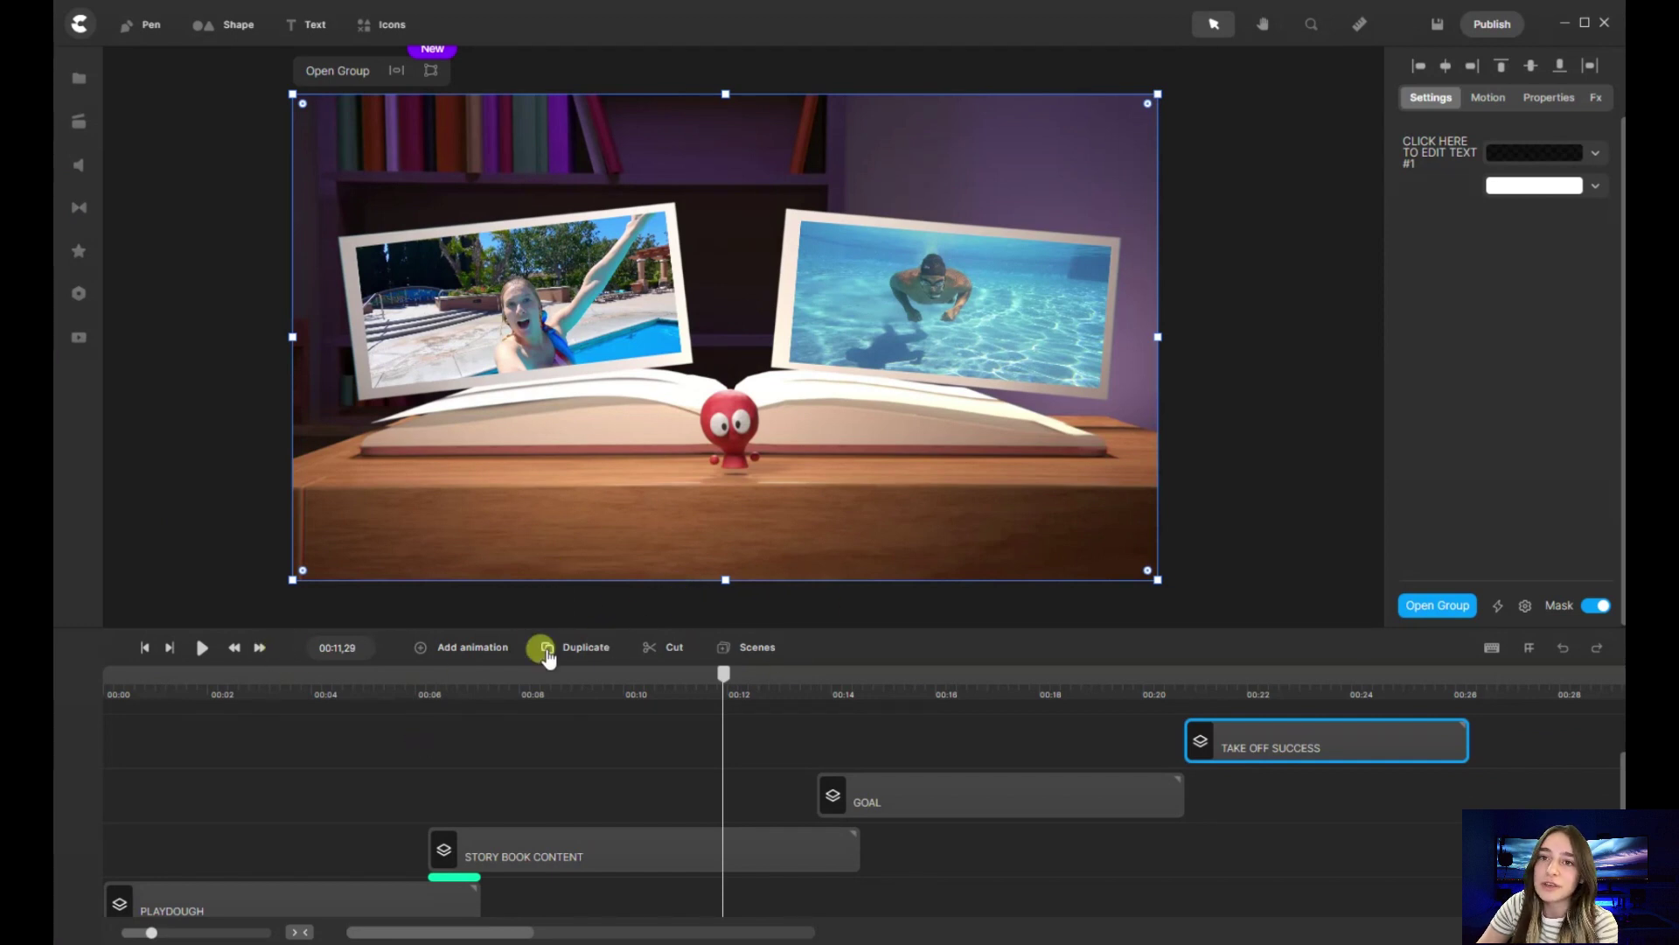
left_click(79, 171)
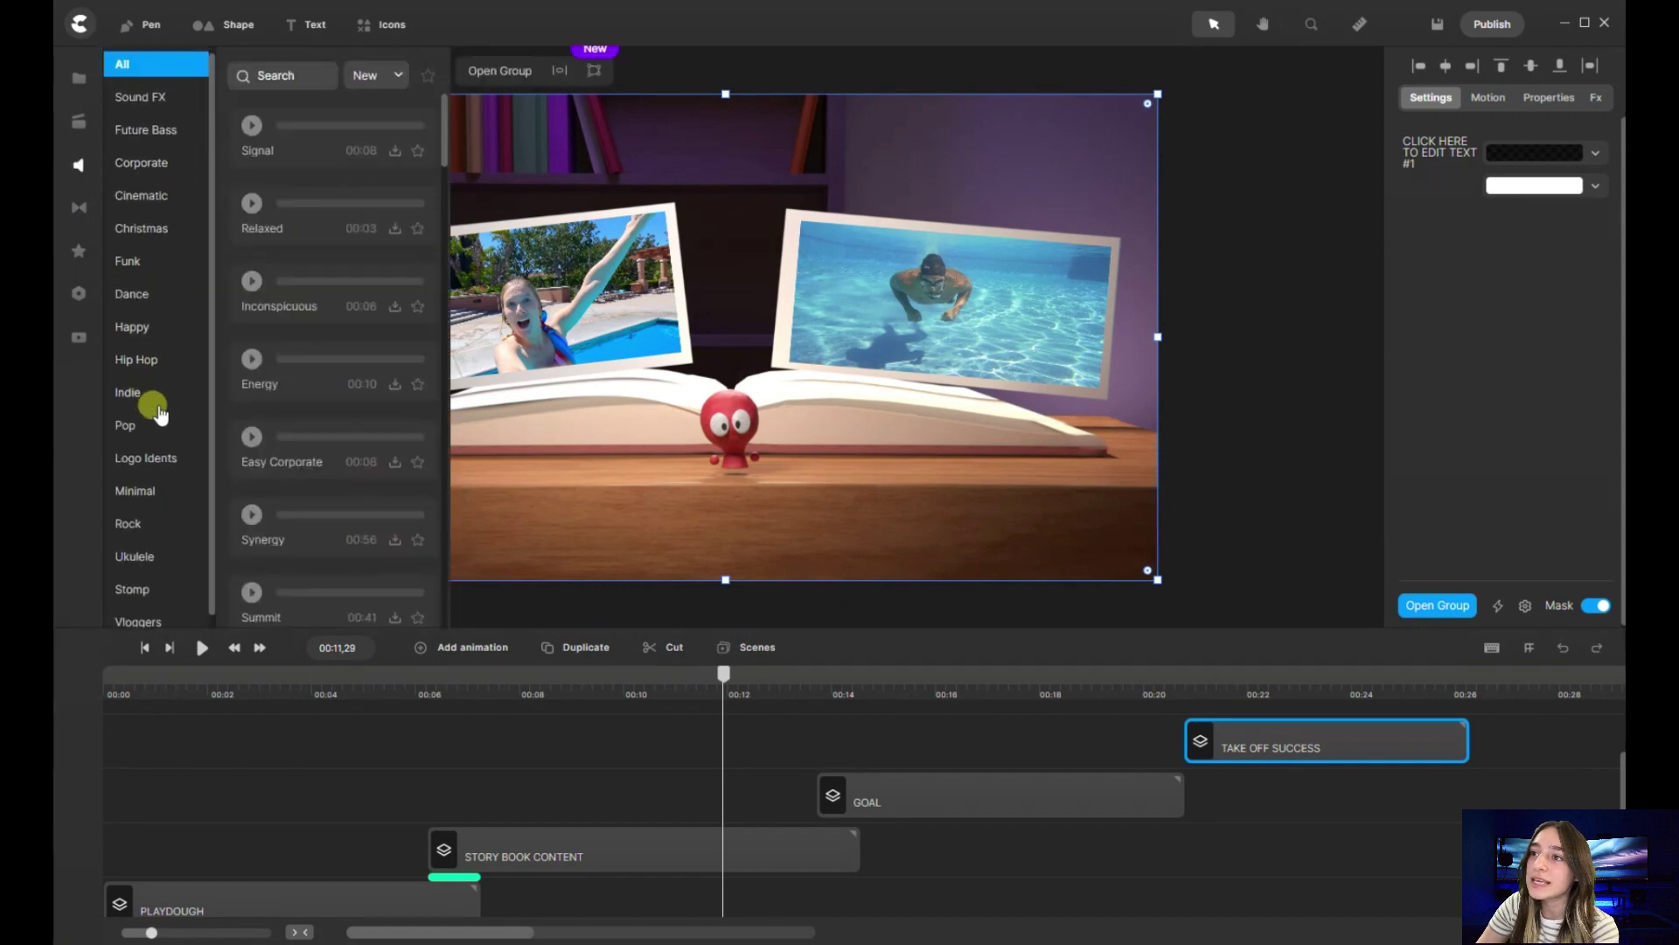
scroll(139, 421, "down", 1)
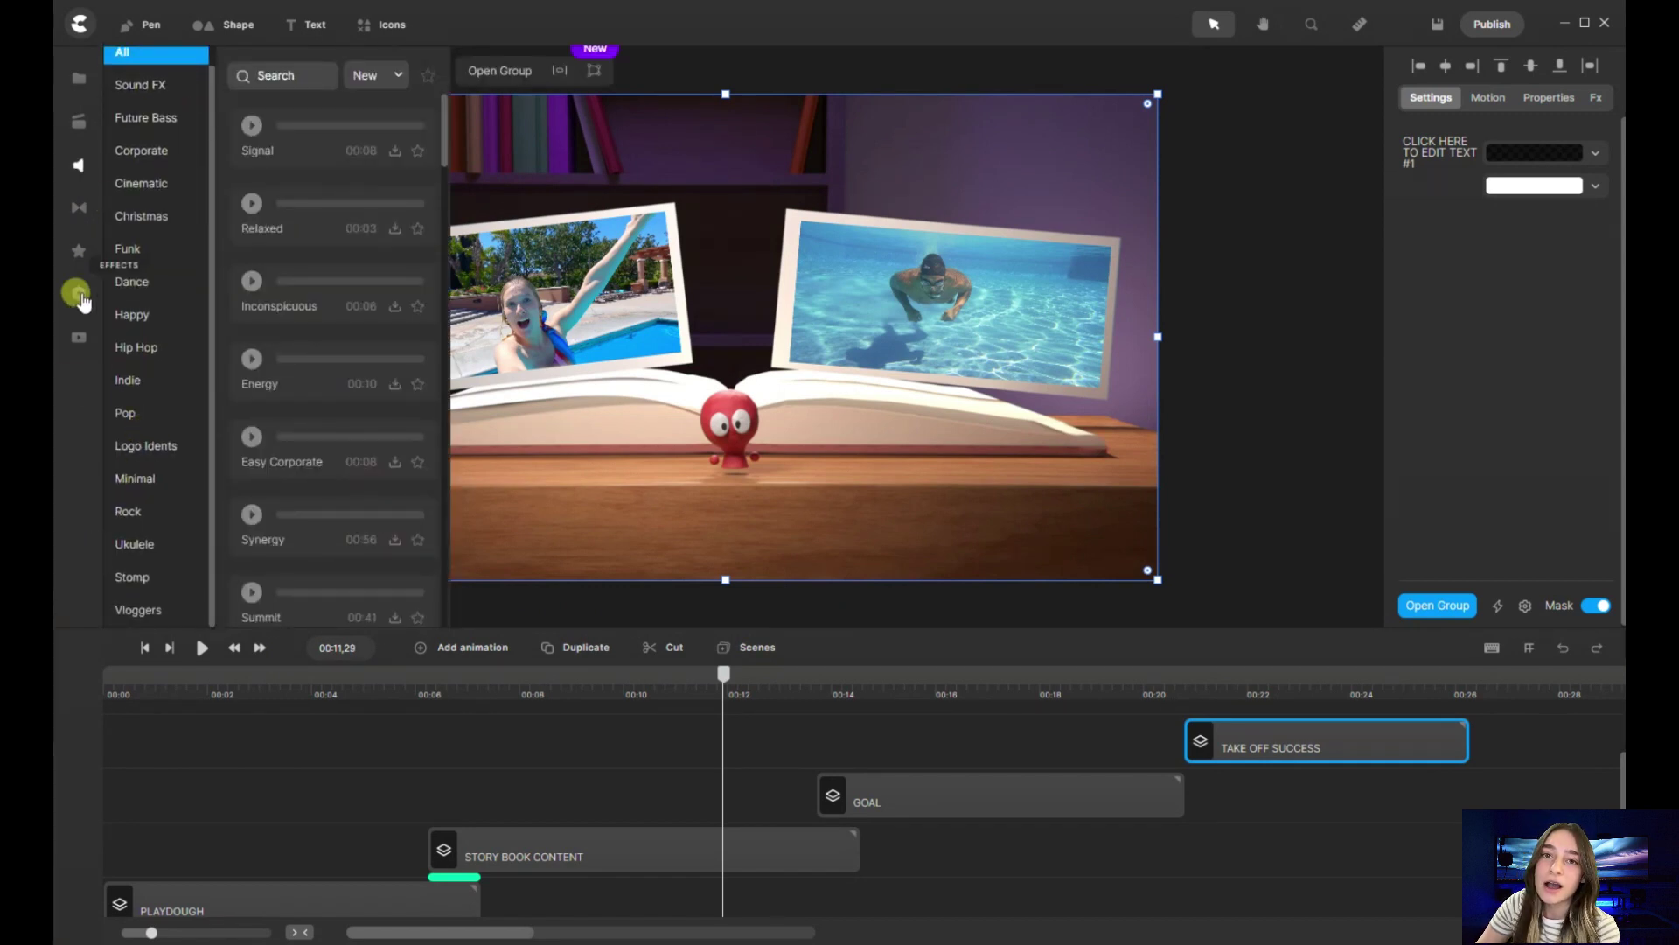
scroll(195, 118, "up", 1)
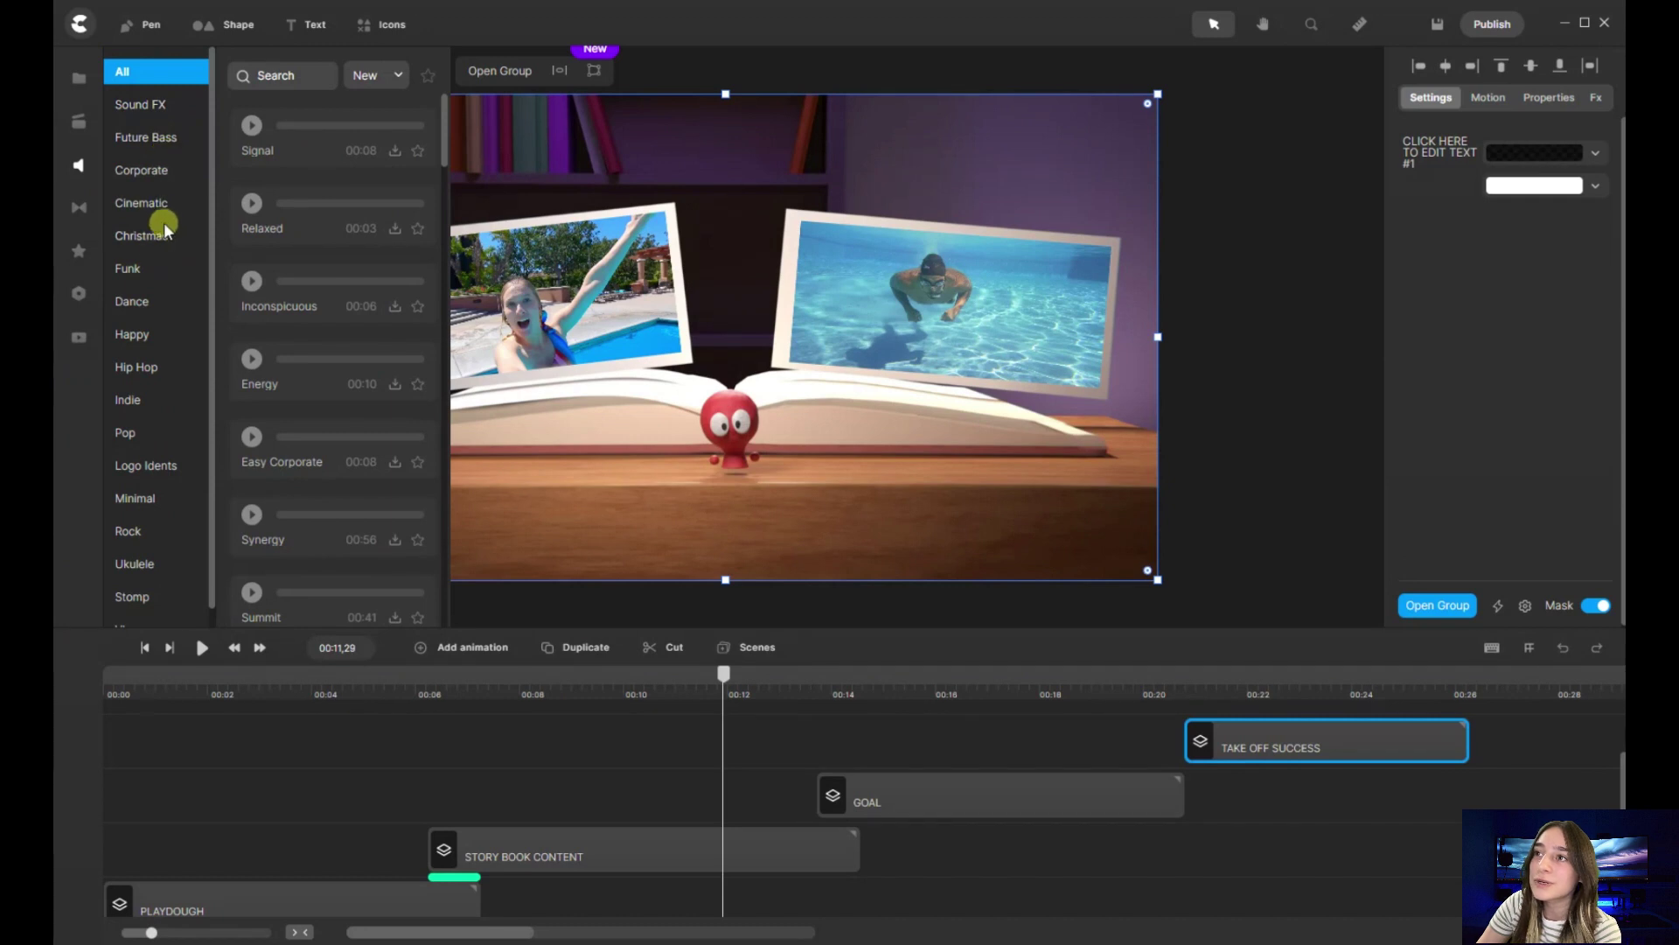
left_click(147, 338)
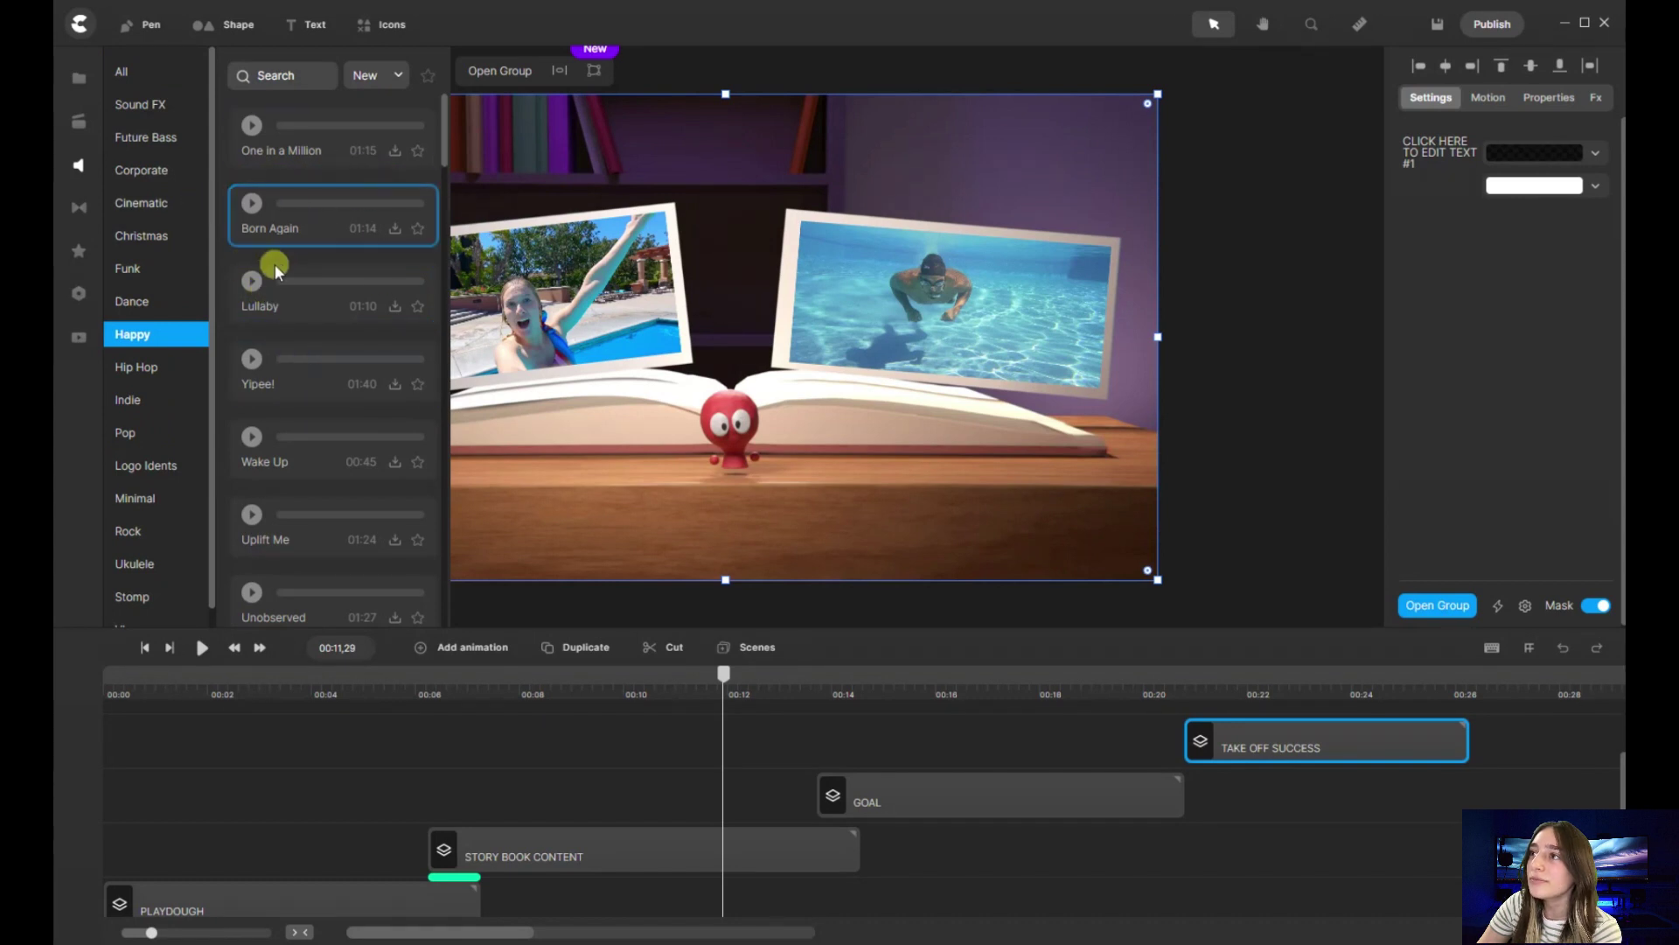
left_click(270, 450)
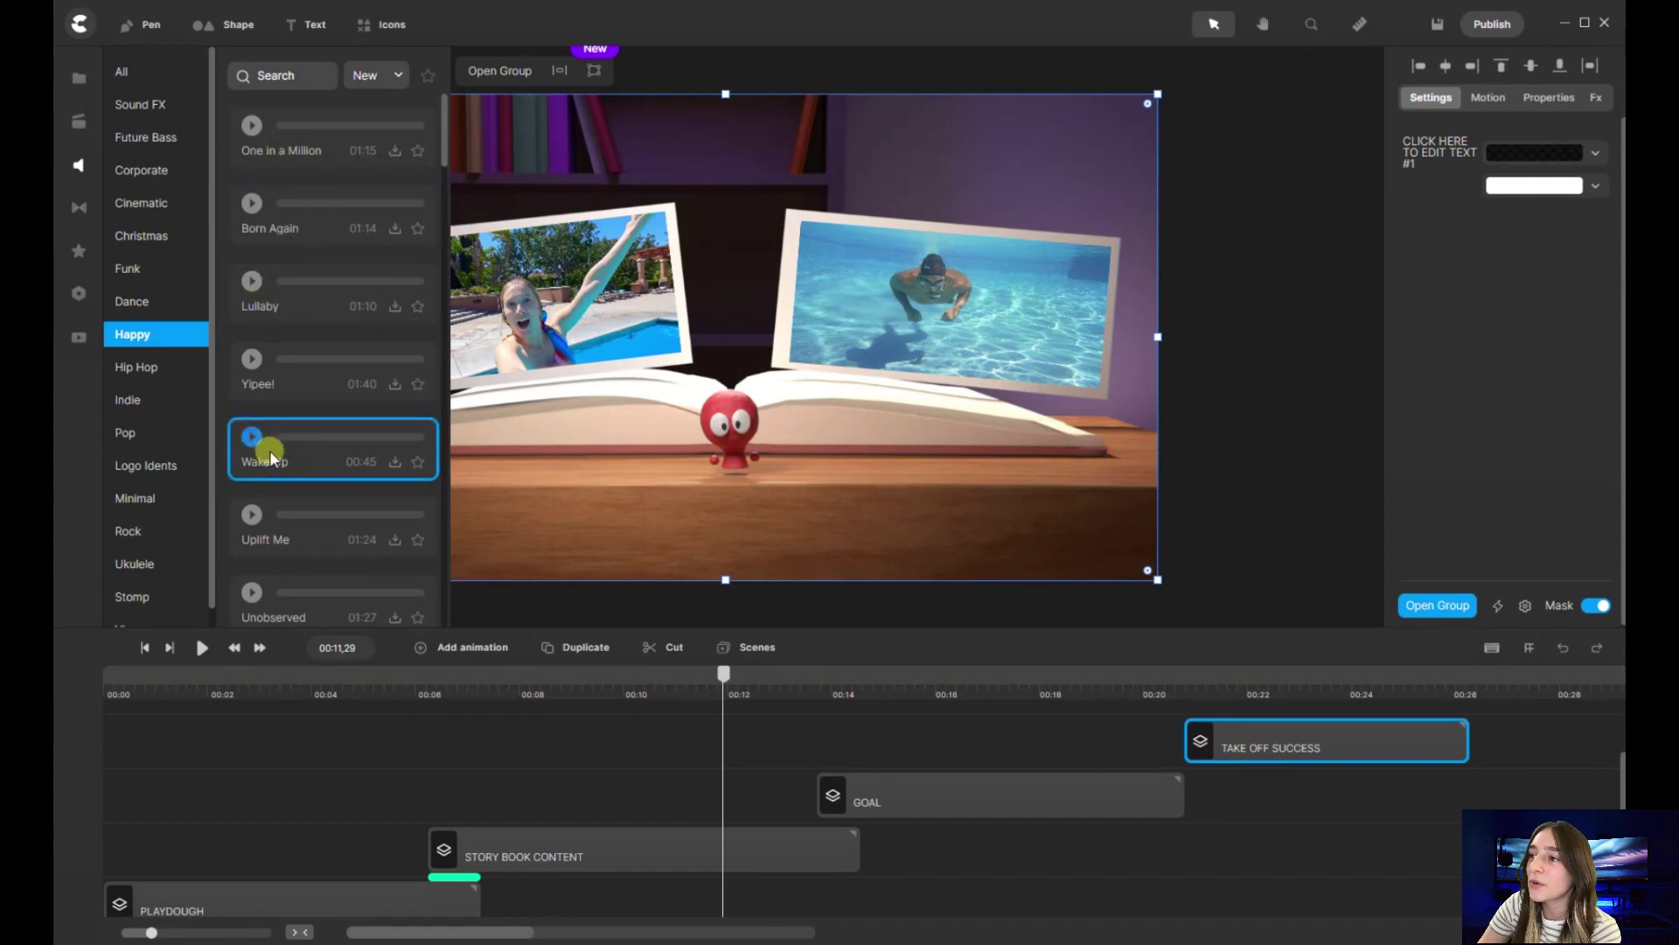
left_click(392, 541)
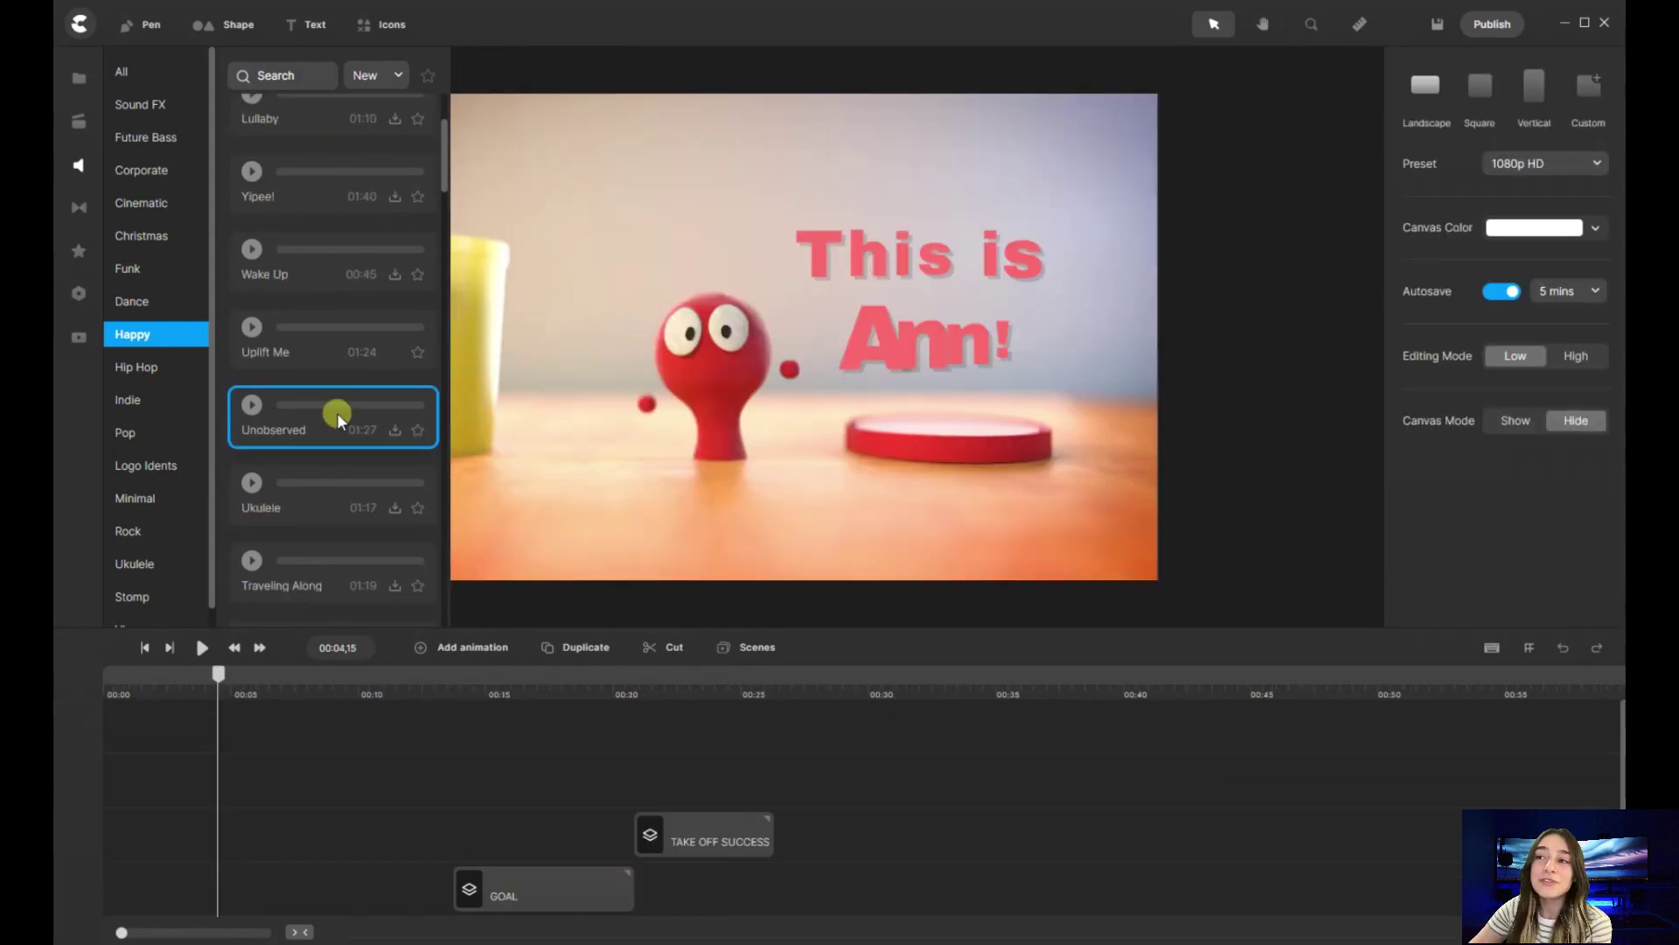
Add Uplift Me as the soundtrack starting at 00:00
left_click_drag(300, 367, 843, 398)
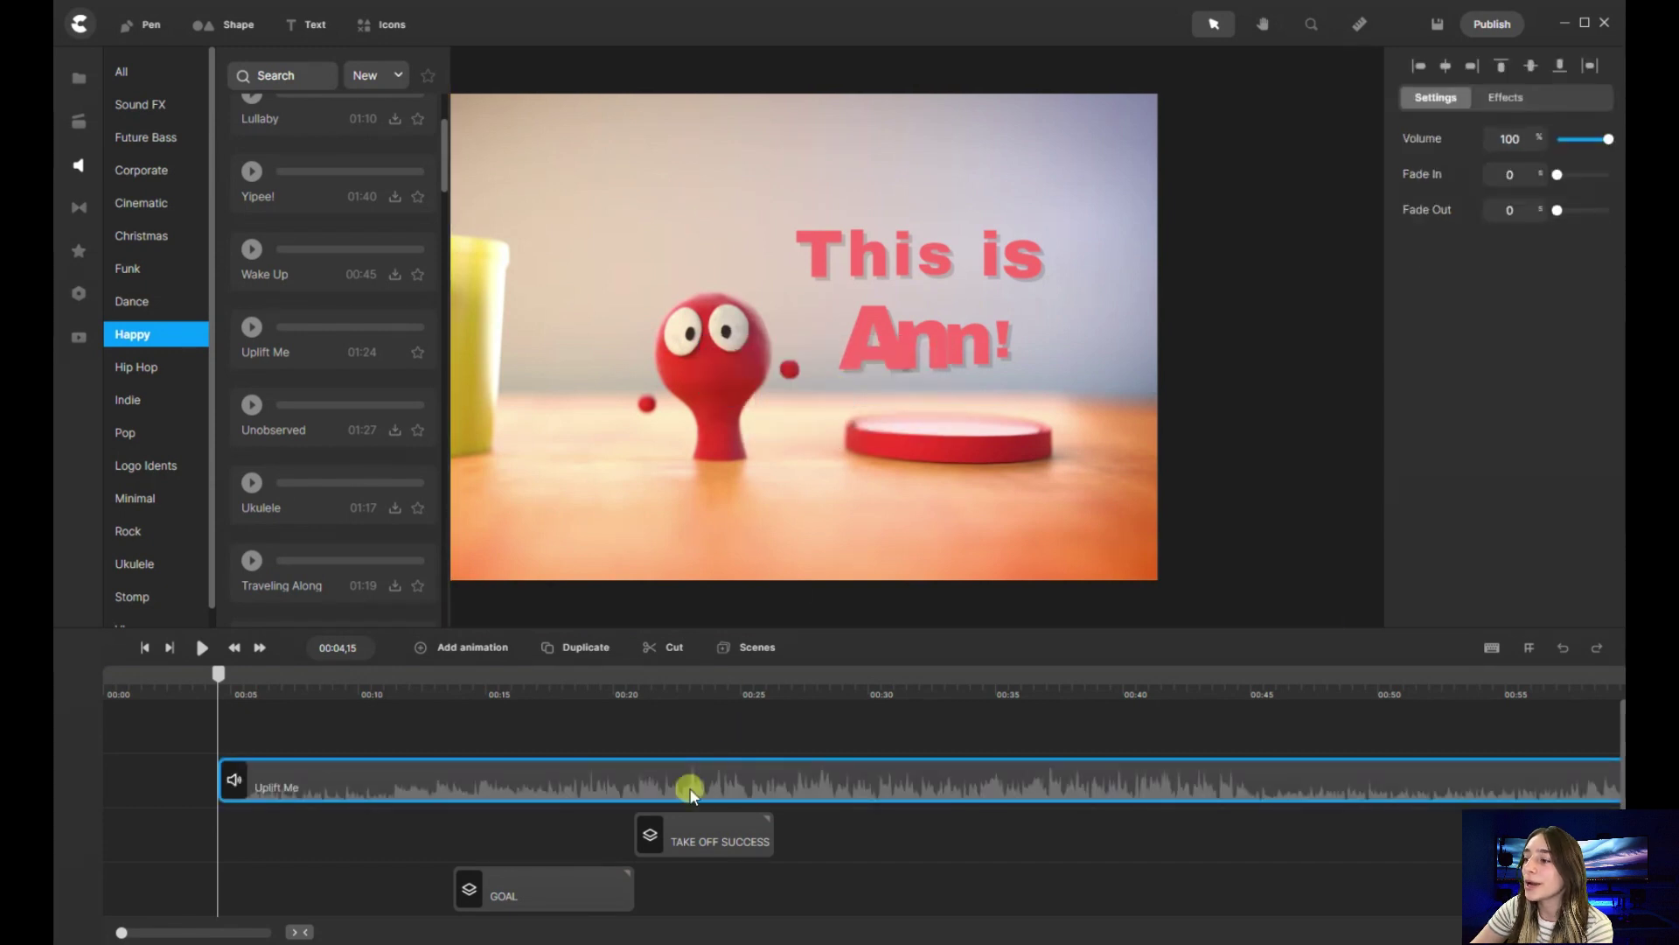
scroll(691, 794, "down", 1)
scroll(682, 807, "up", 1)
scroll(734, 803, "down", 2)
scroll(666, 791, "up", 1)
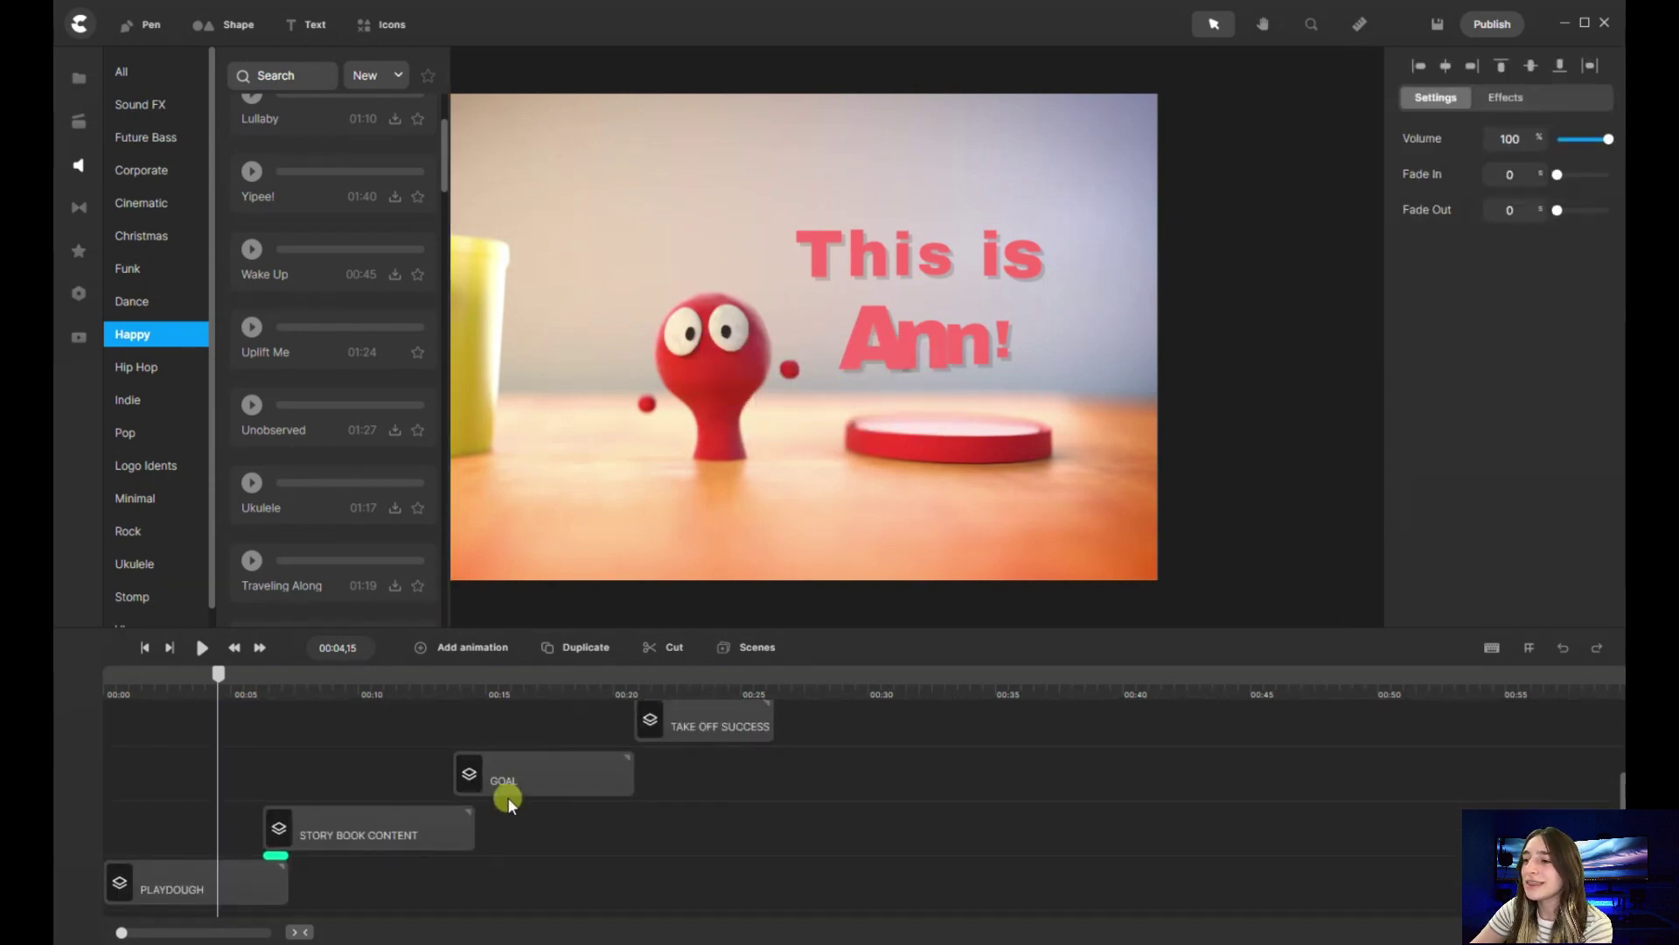
scroll(507, 796, "up", 1)
left_click_drag(450, 779, 308, 780)
scroll(547, 761, "down", 1)
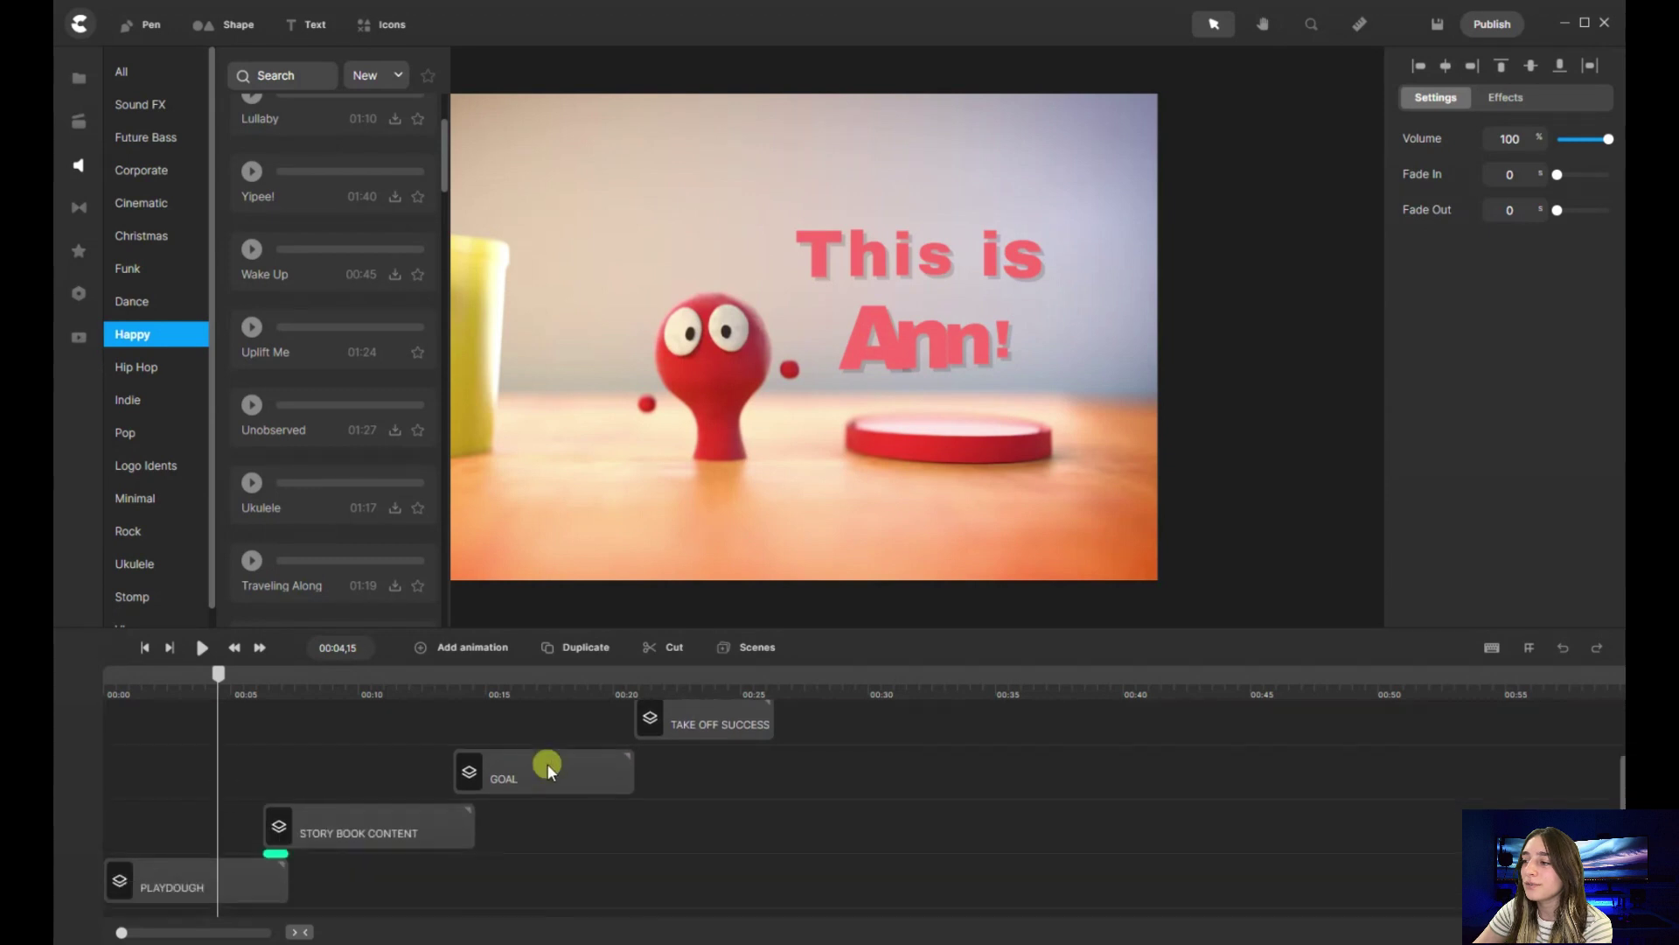
scroll(578, 758, "up", 1)
scroll(683, 744, "up", 1)
left_click(755, 738)
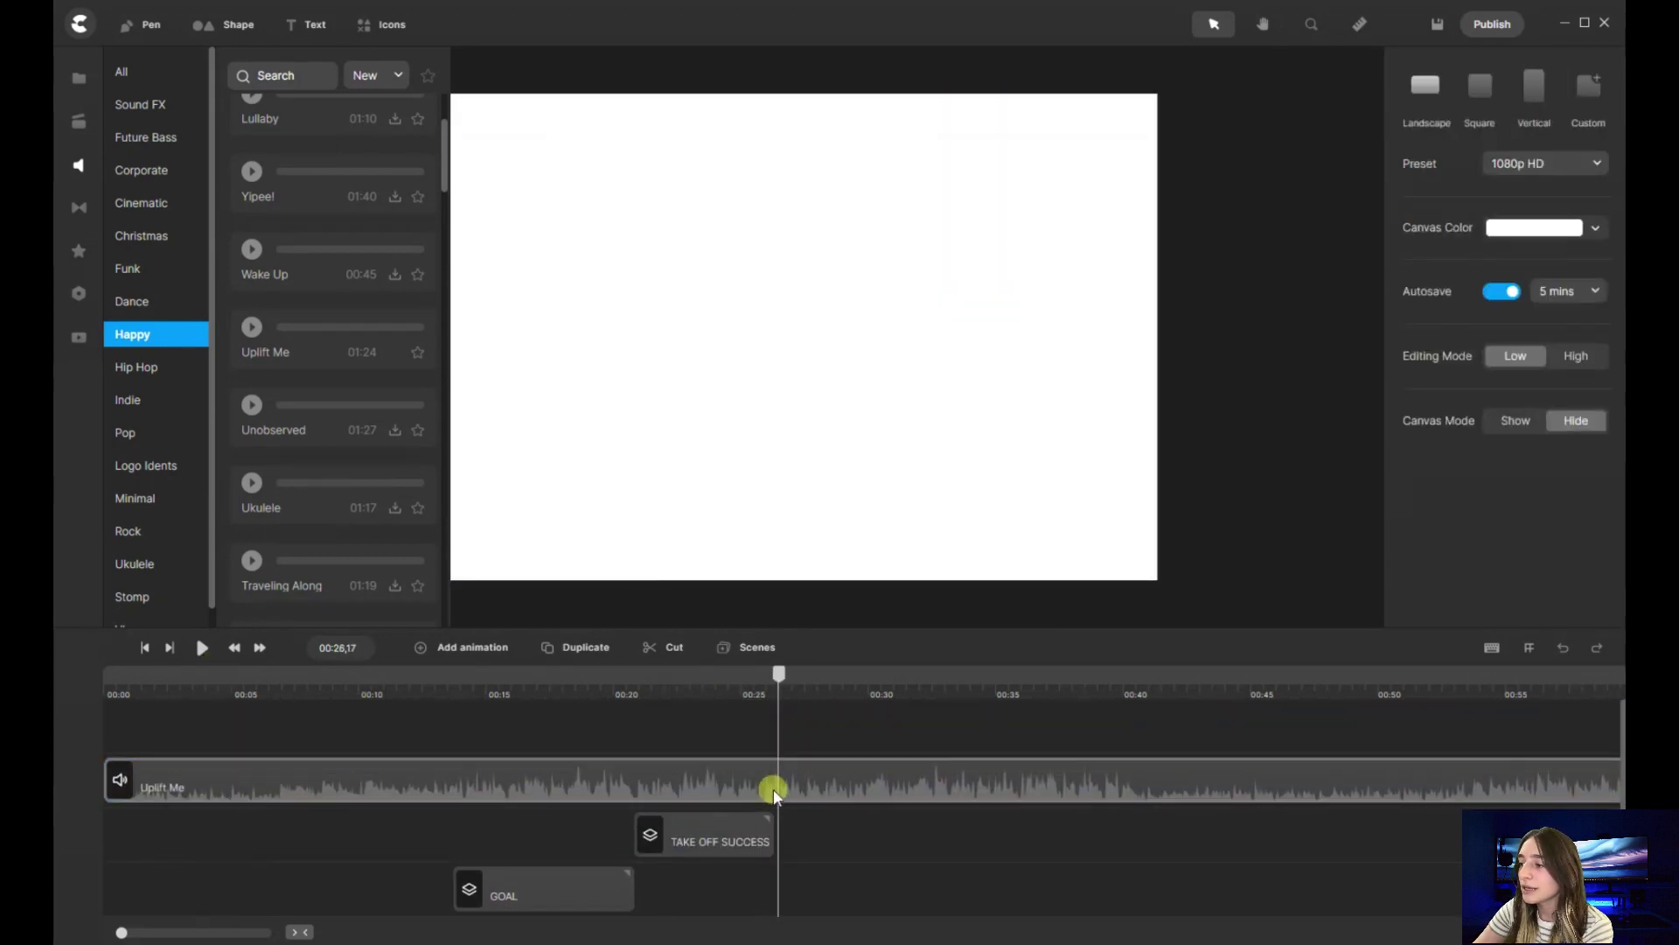
Split the music at 00:26 where the last scene ends and delete the remainder
left_click_drag(220, 673, 777, 788)
left_click(663, 647)
left_click(820, 774)
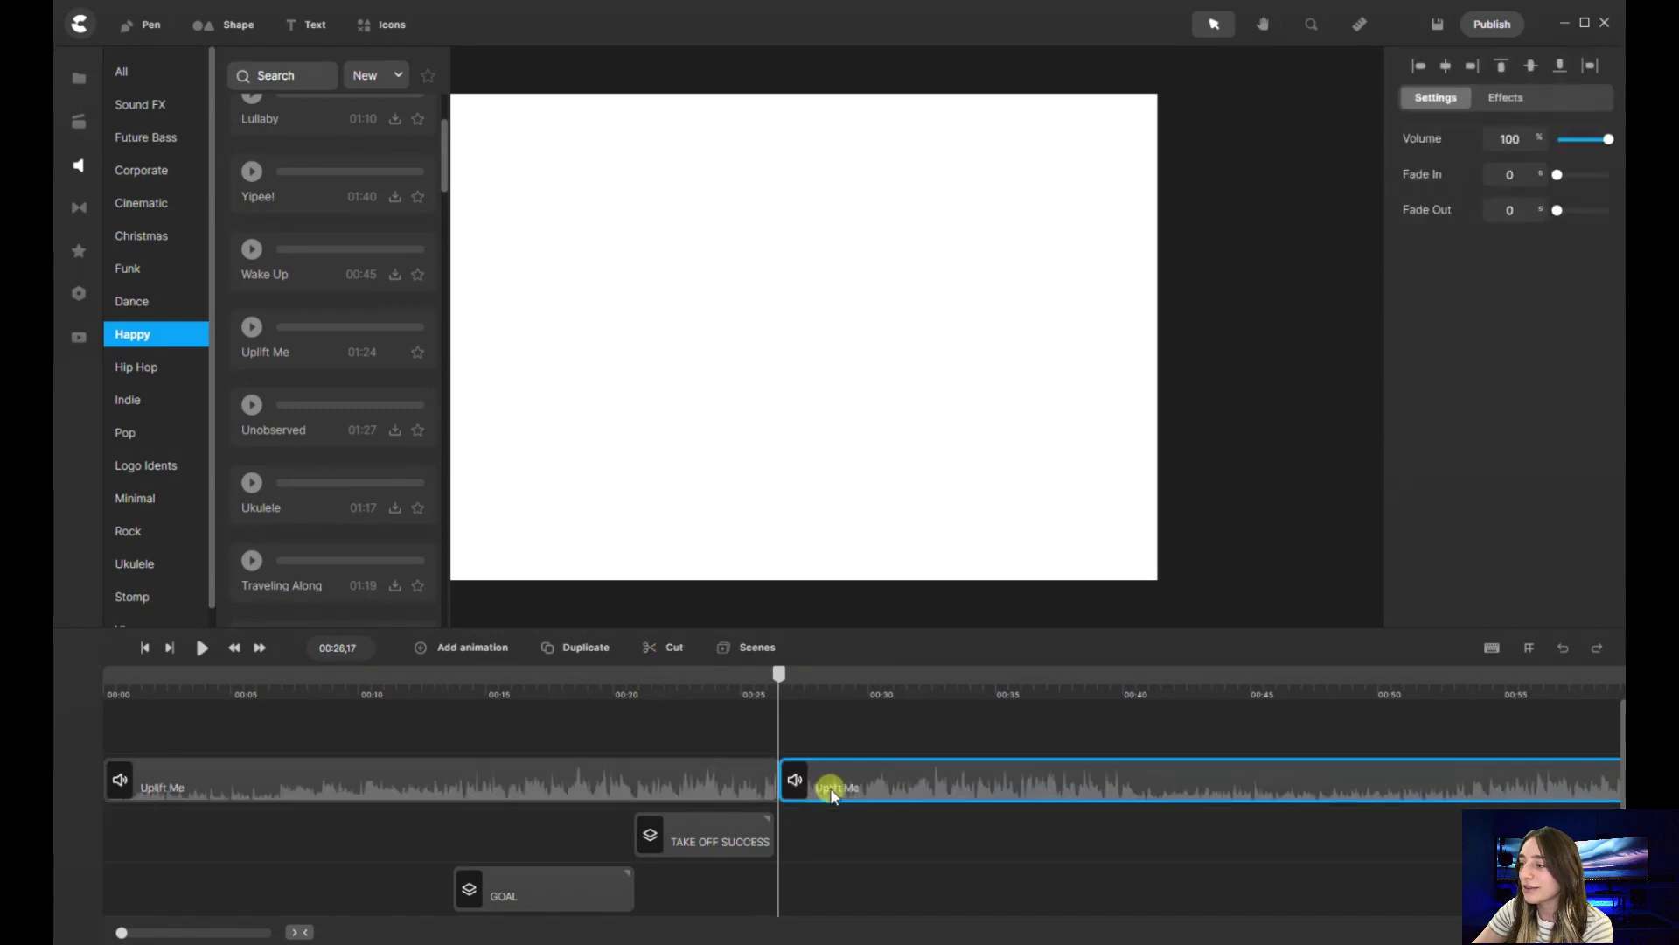
key("Delete")
left_click(772, 781)
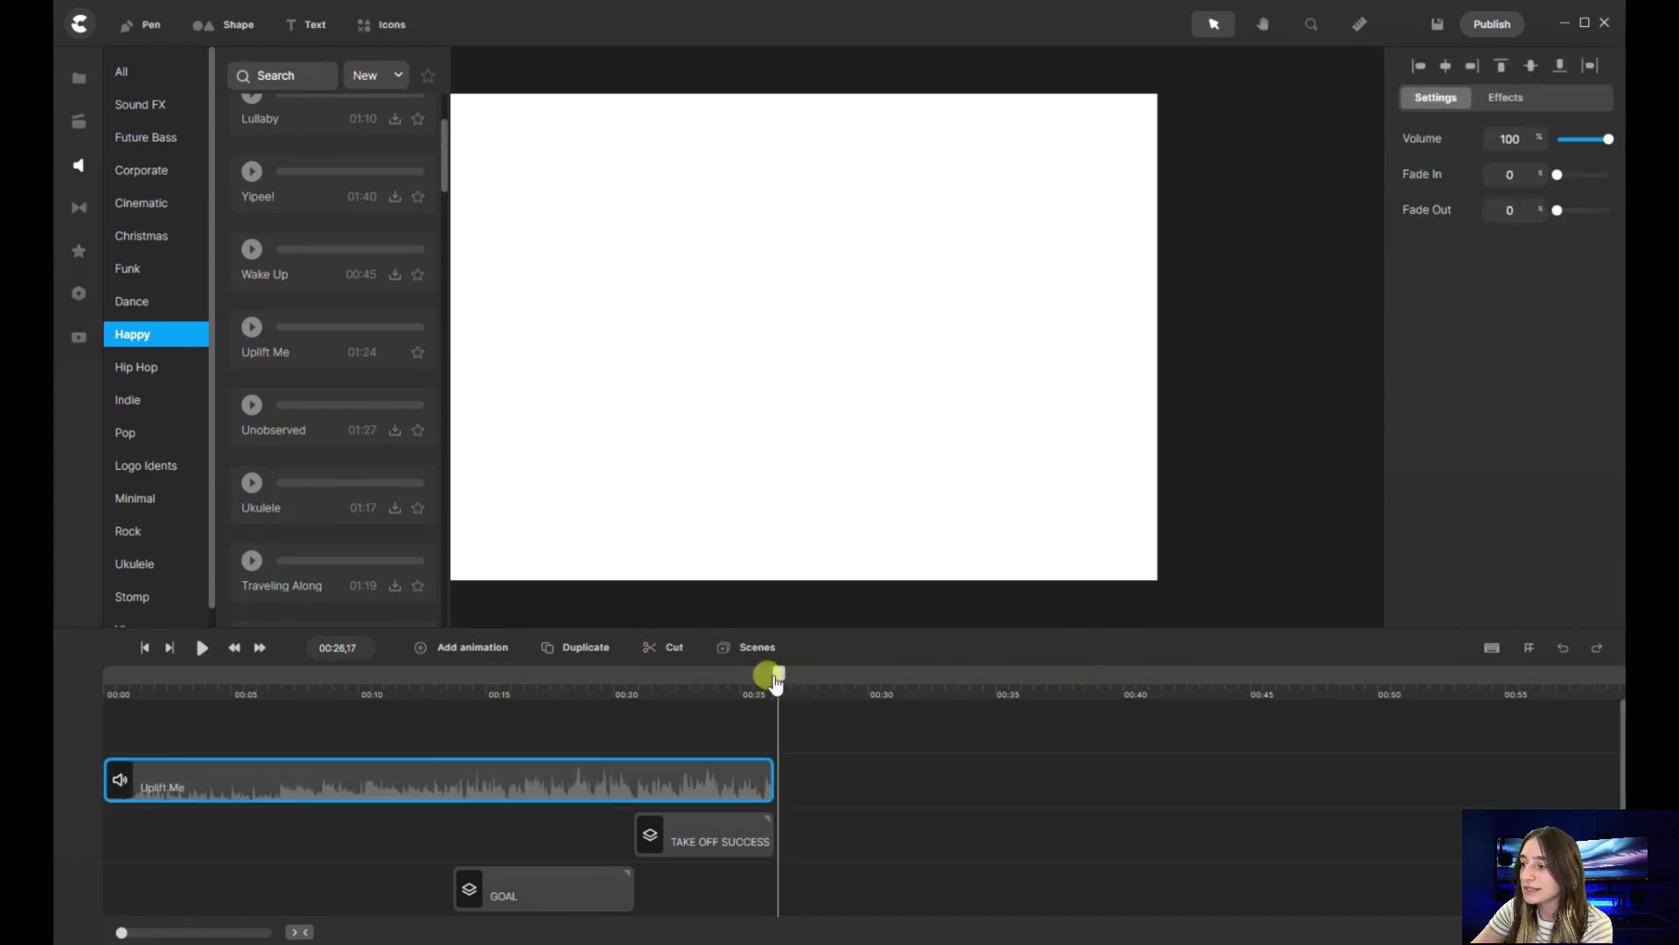
Scrub the playhead around 00:13–00:18 to check the result
mouse_move(776, 680)
left_mouse_down()
mouse_move(329, 723)
mouse_move(206, 700)
left_mouse_up()
left_click(439, 730)
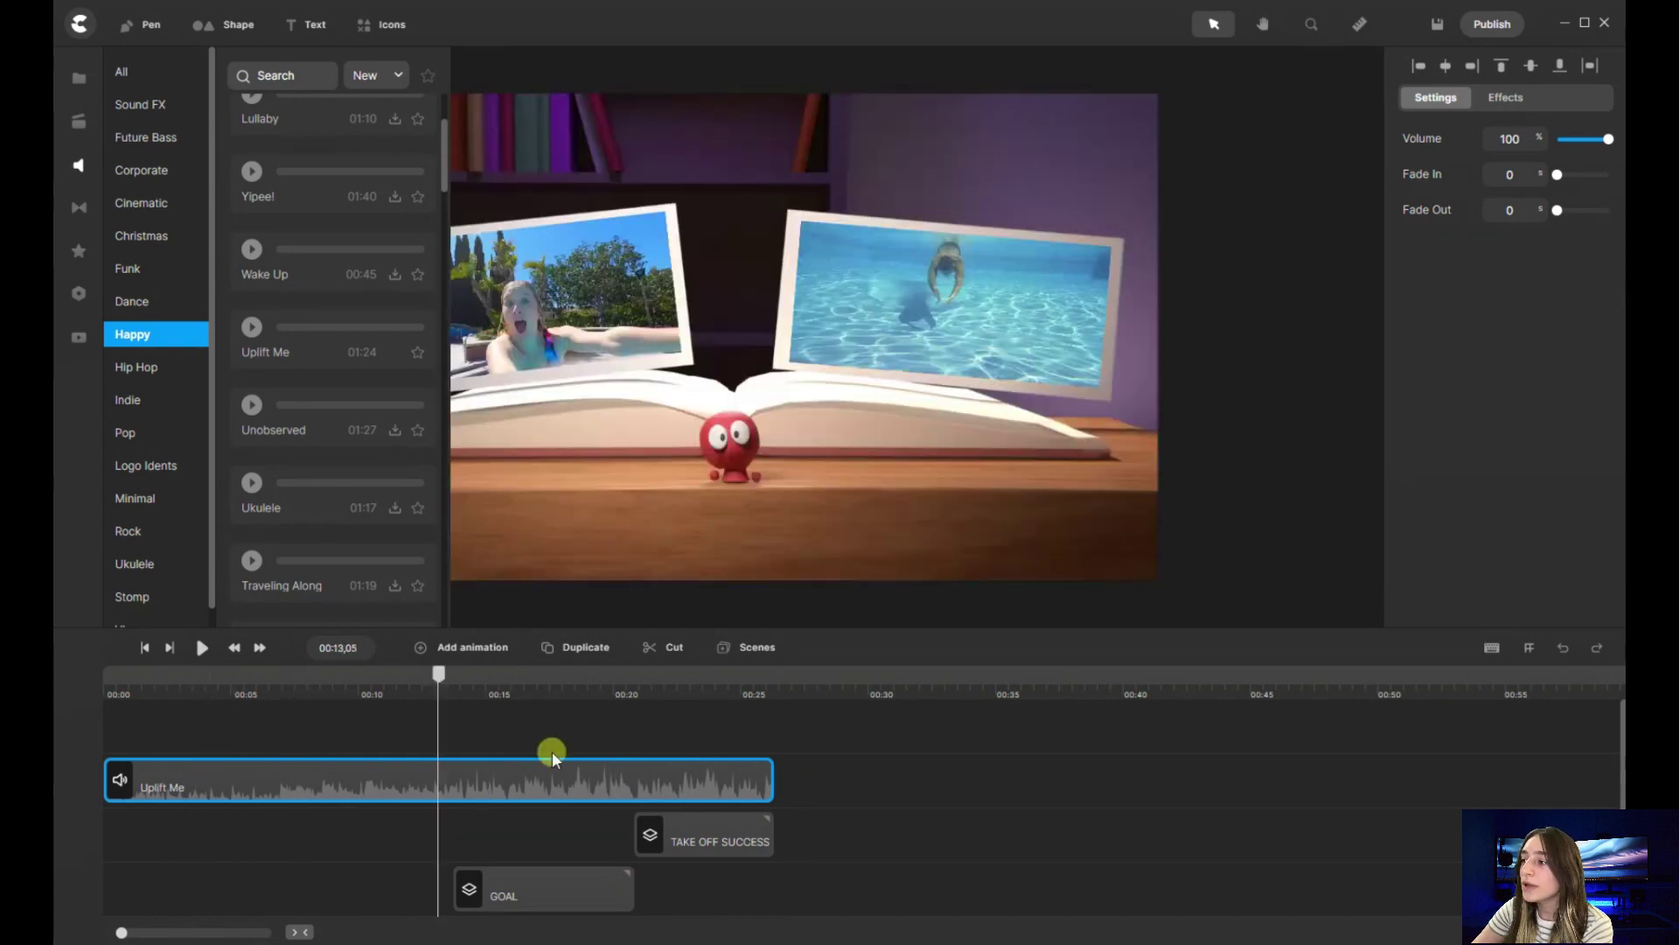
mouse_move(589, 756)
left_mouse_down()
mouse_move(60, 695)
mouse_move(684, 691)
left_mouse_up()
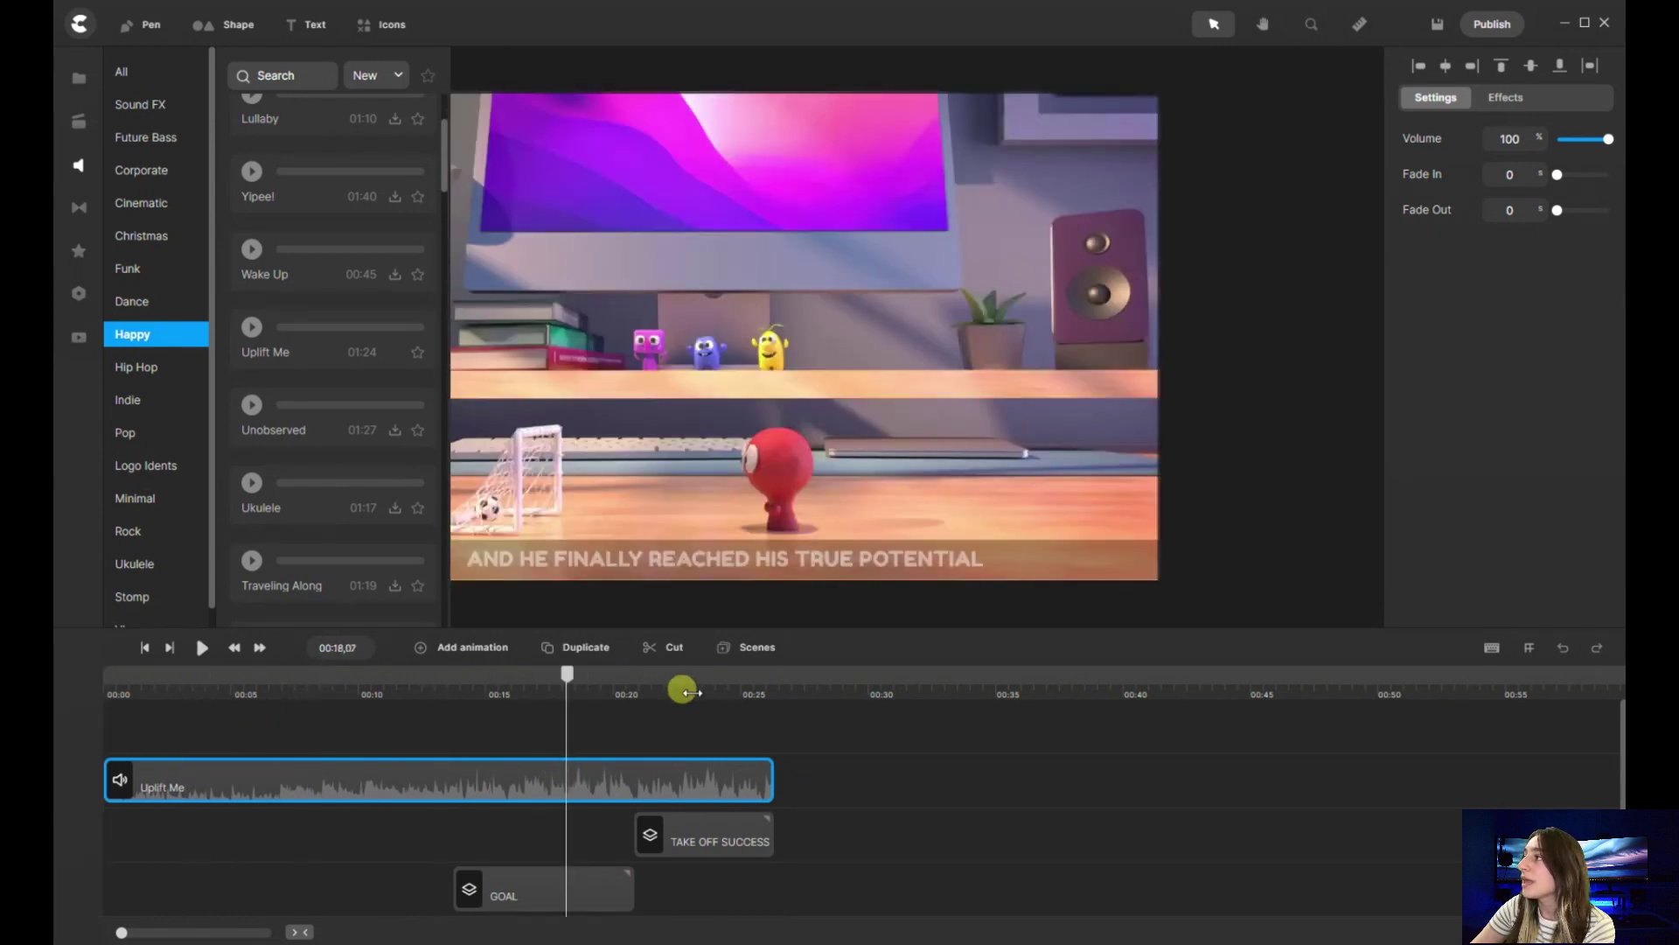
Save the project as 'This is Ann' in Documents
left_click(1439, 33)
type("This is Ann")
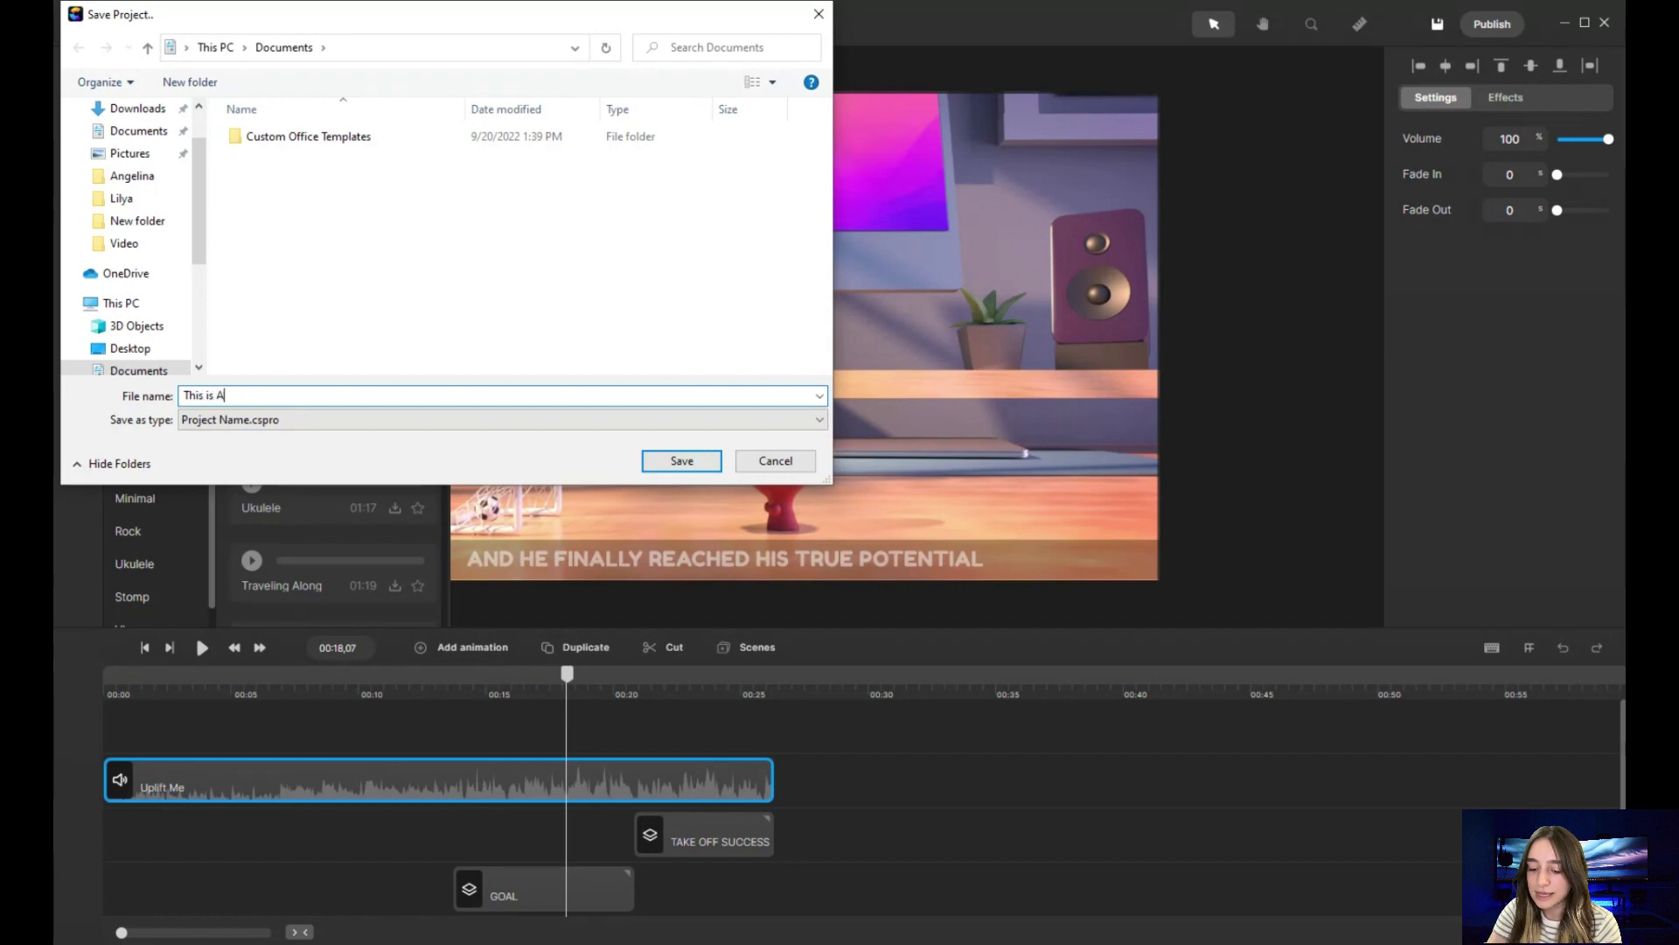
left_click(665, 461)
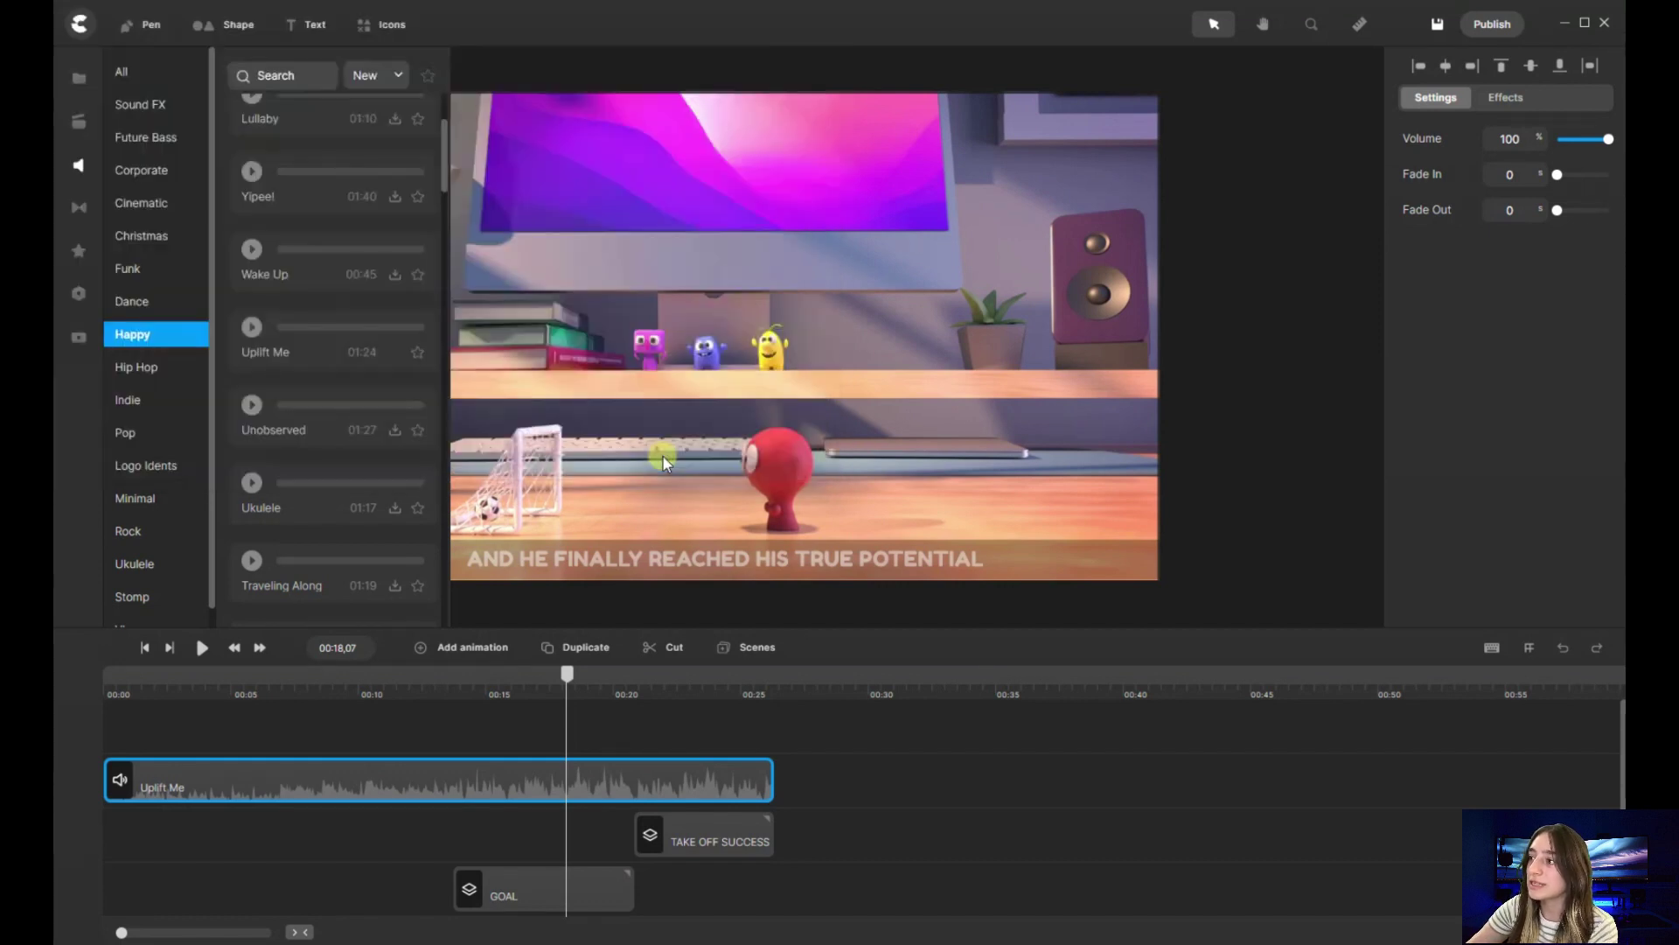
Review the MP4 export quality choices and show the render queue
left_click(1503, 27)
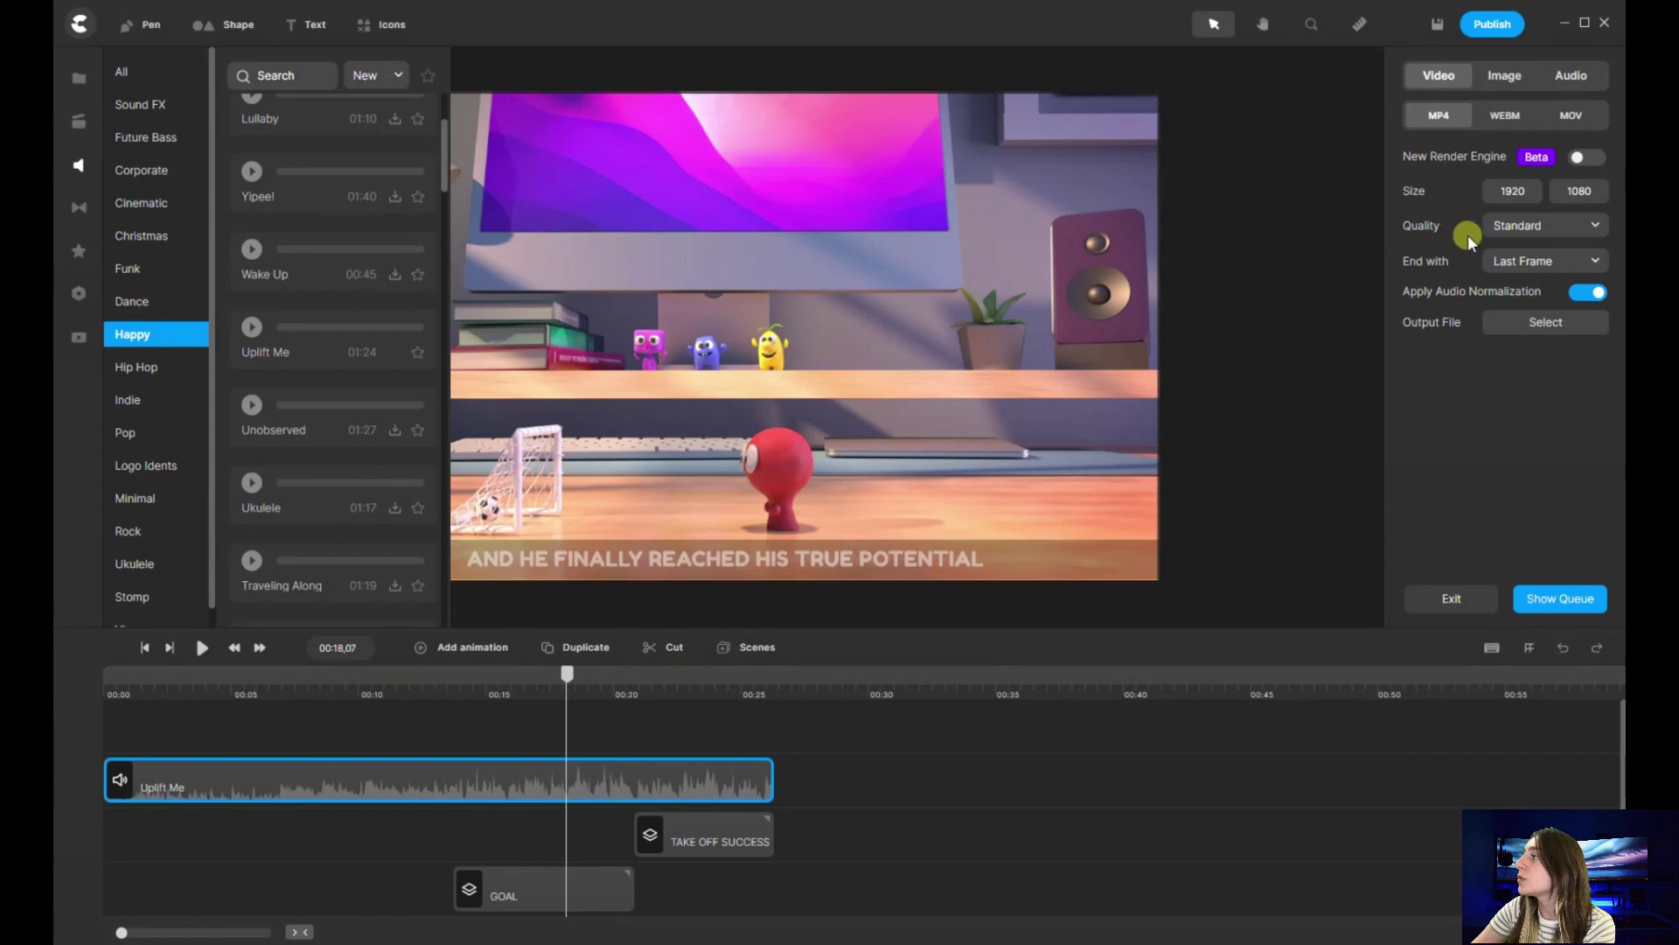
left_click(1509, 228)
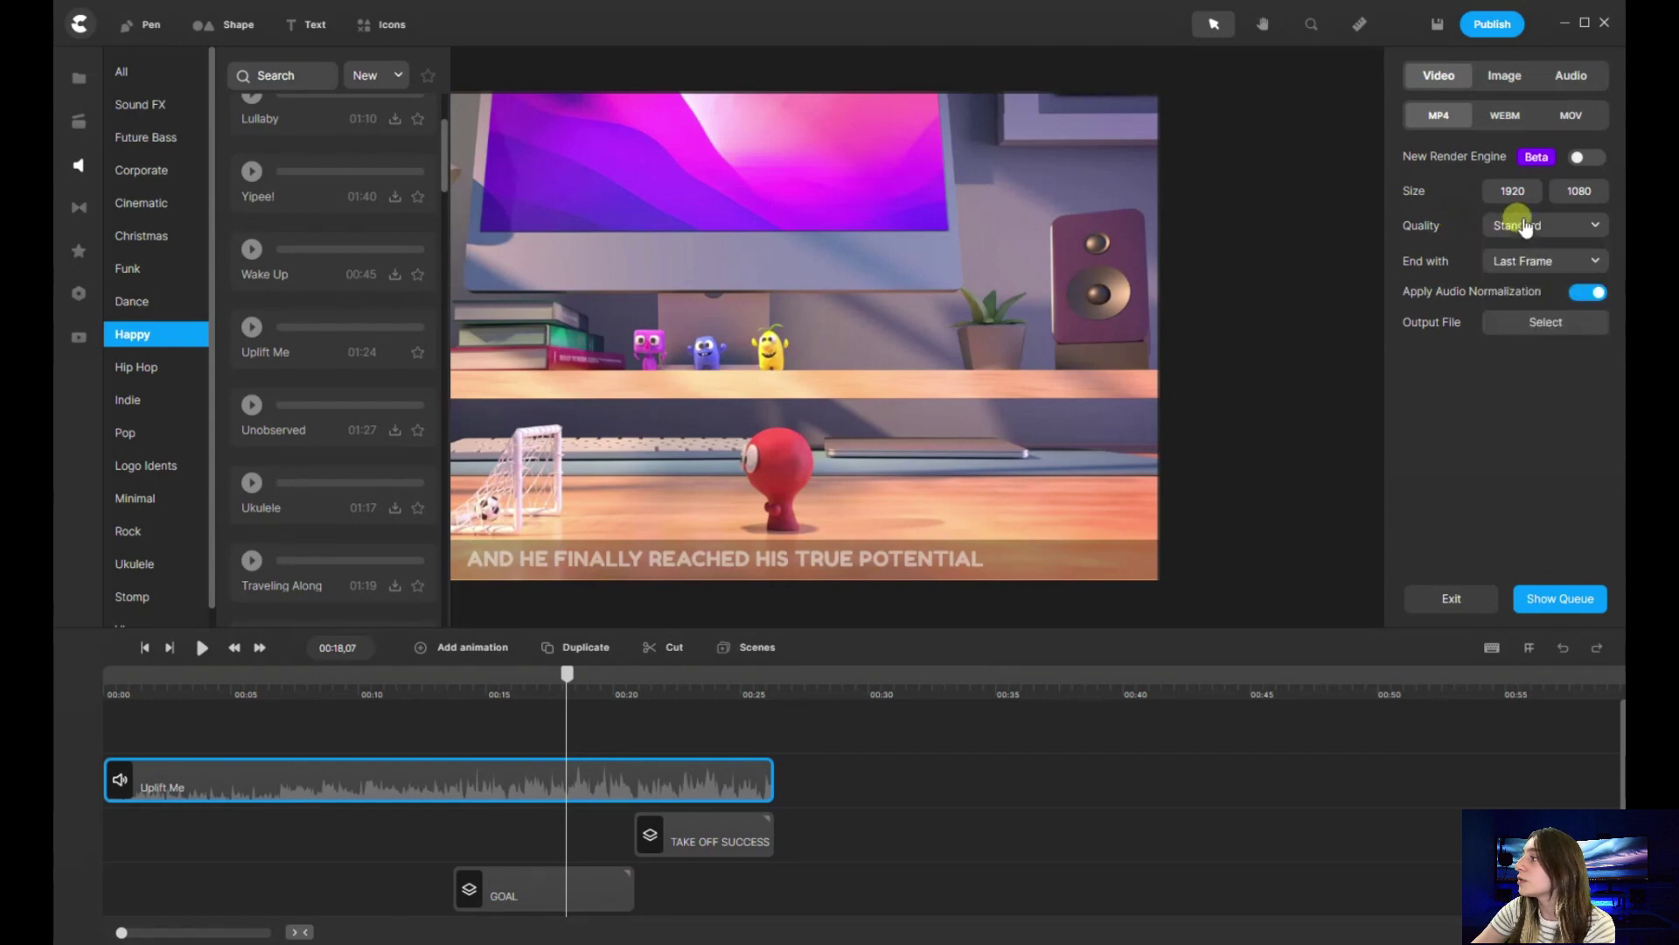
left_click(1554, 601)
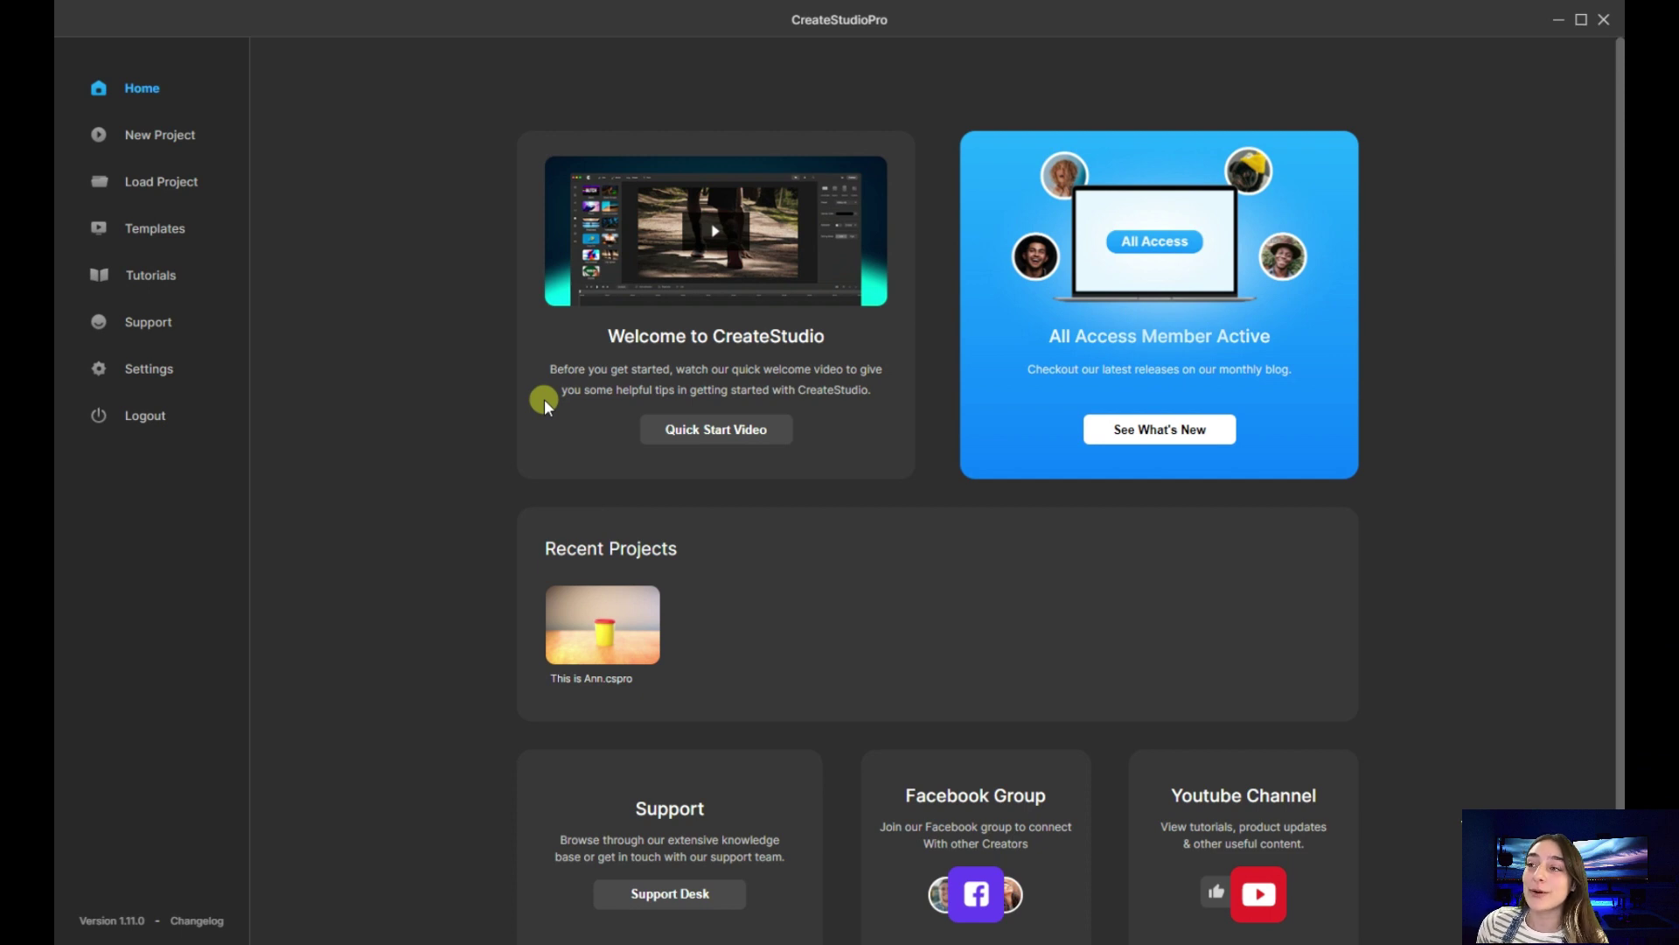
Browse the template library filtered to the Scroll Stoppers category
left_click(183, 232)
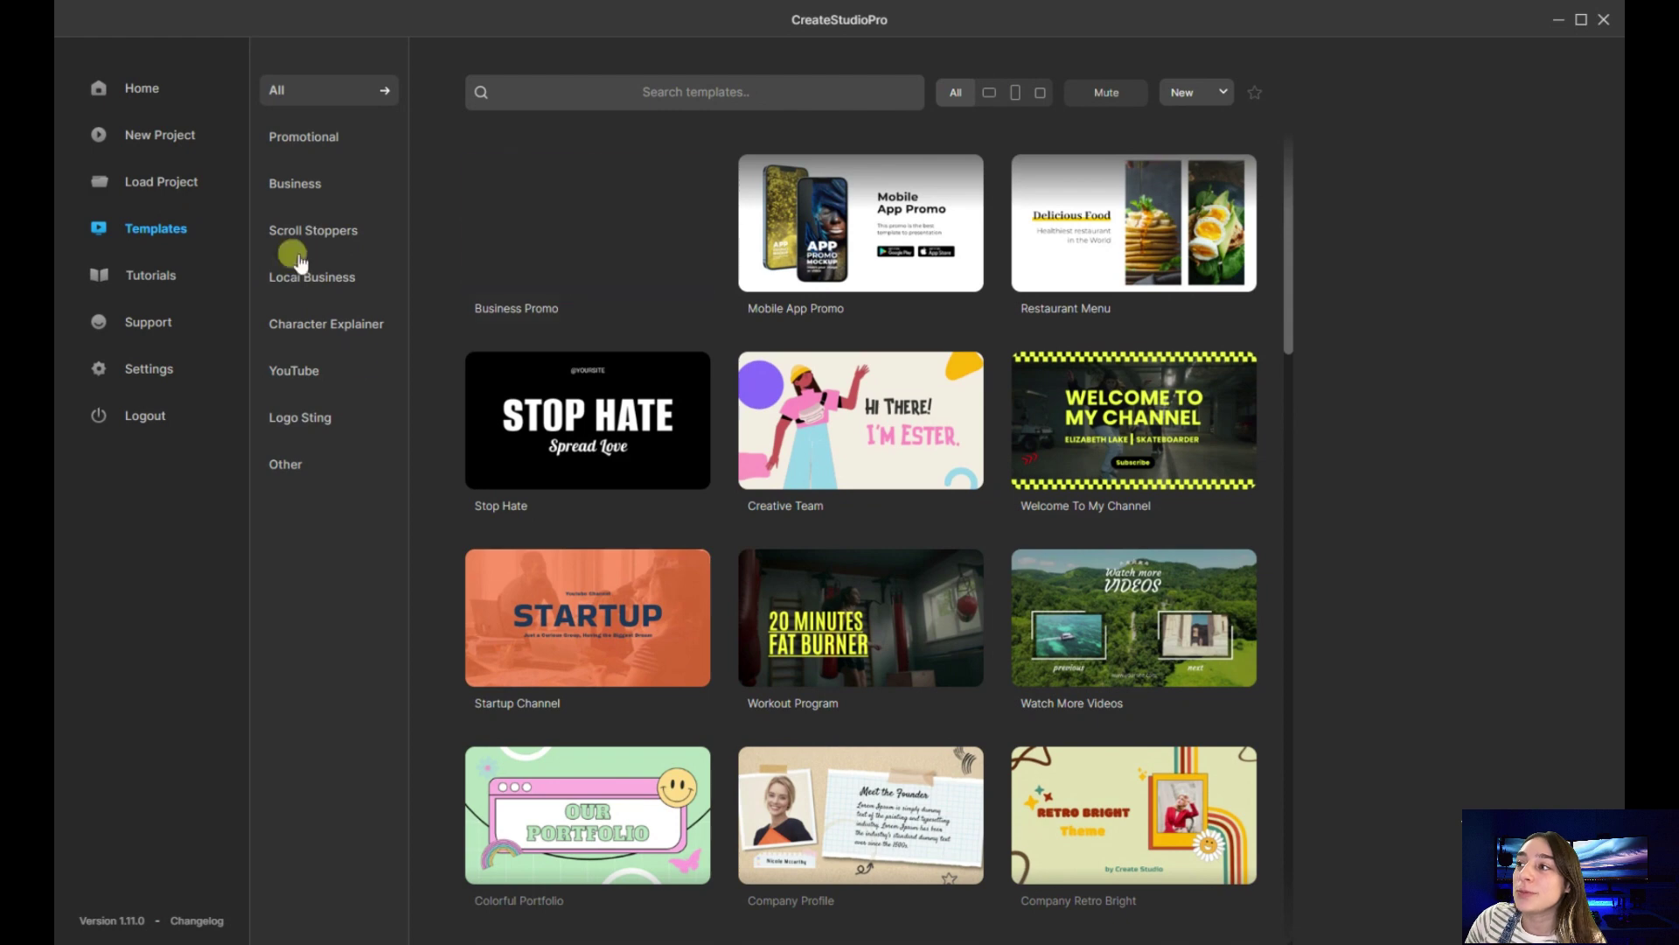
scroll(797, 286, "down", 6)
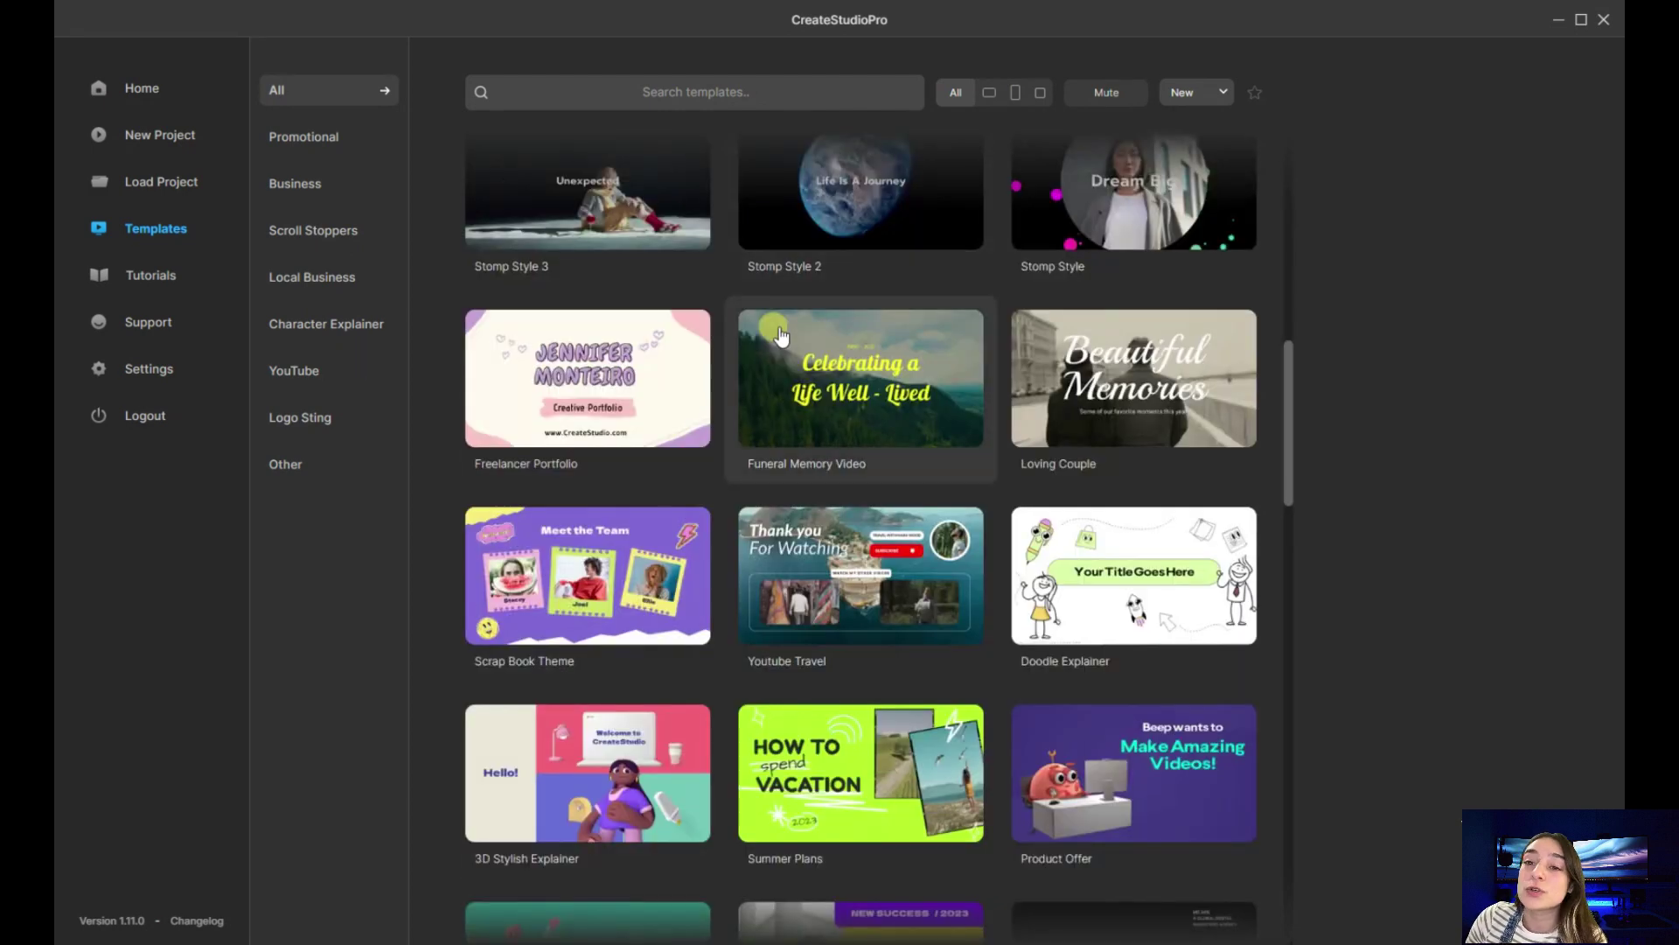
scroll(775, 328, "up", 2)
scroll(764, 341, "up", 1)
scroll(764, 341, "up", 1)
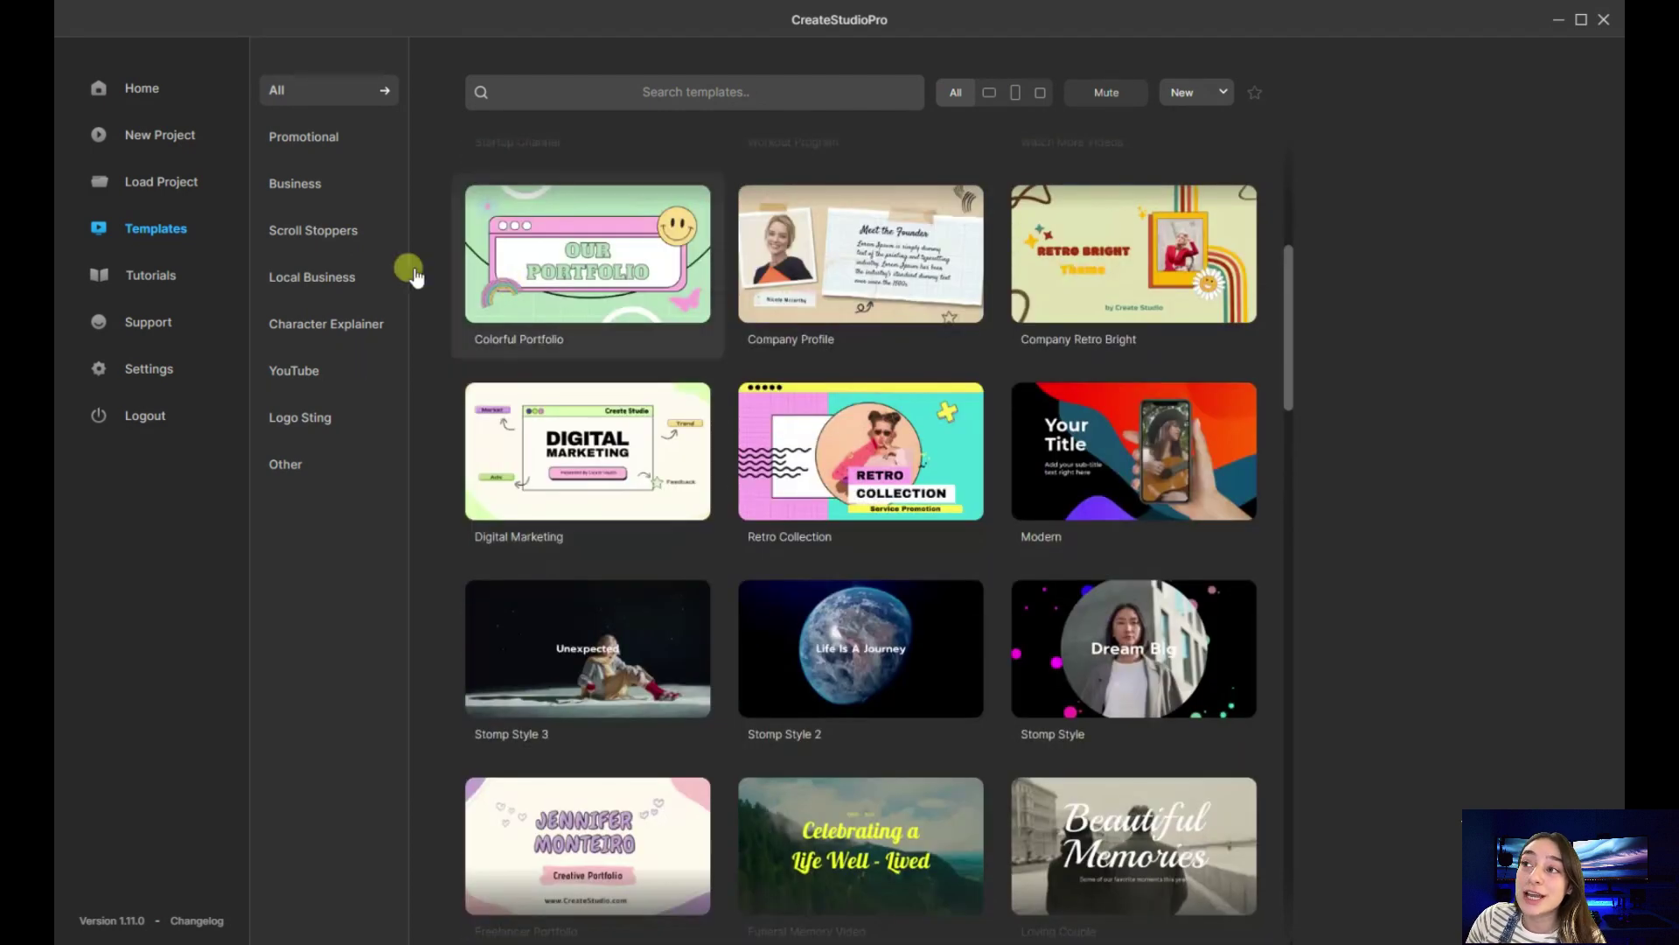
left_click(310, 244)
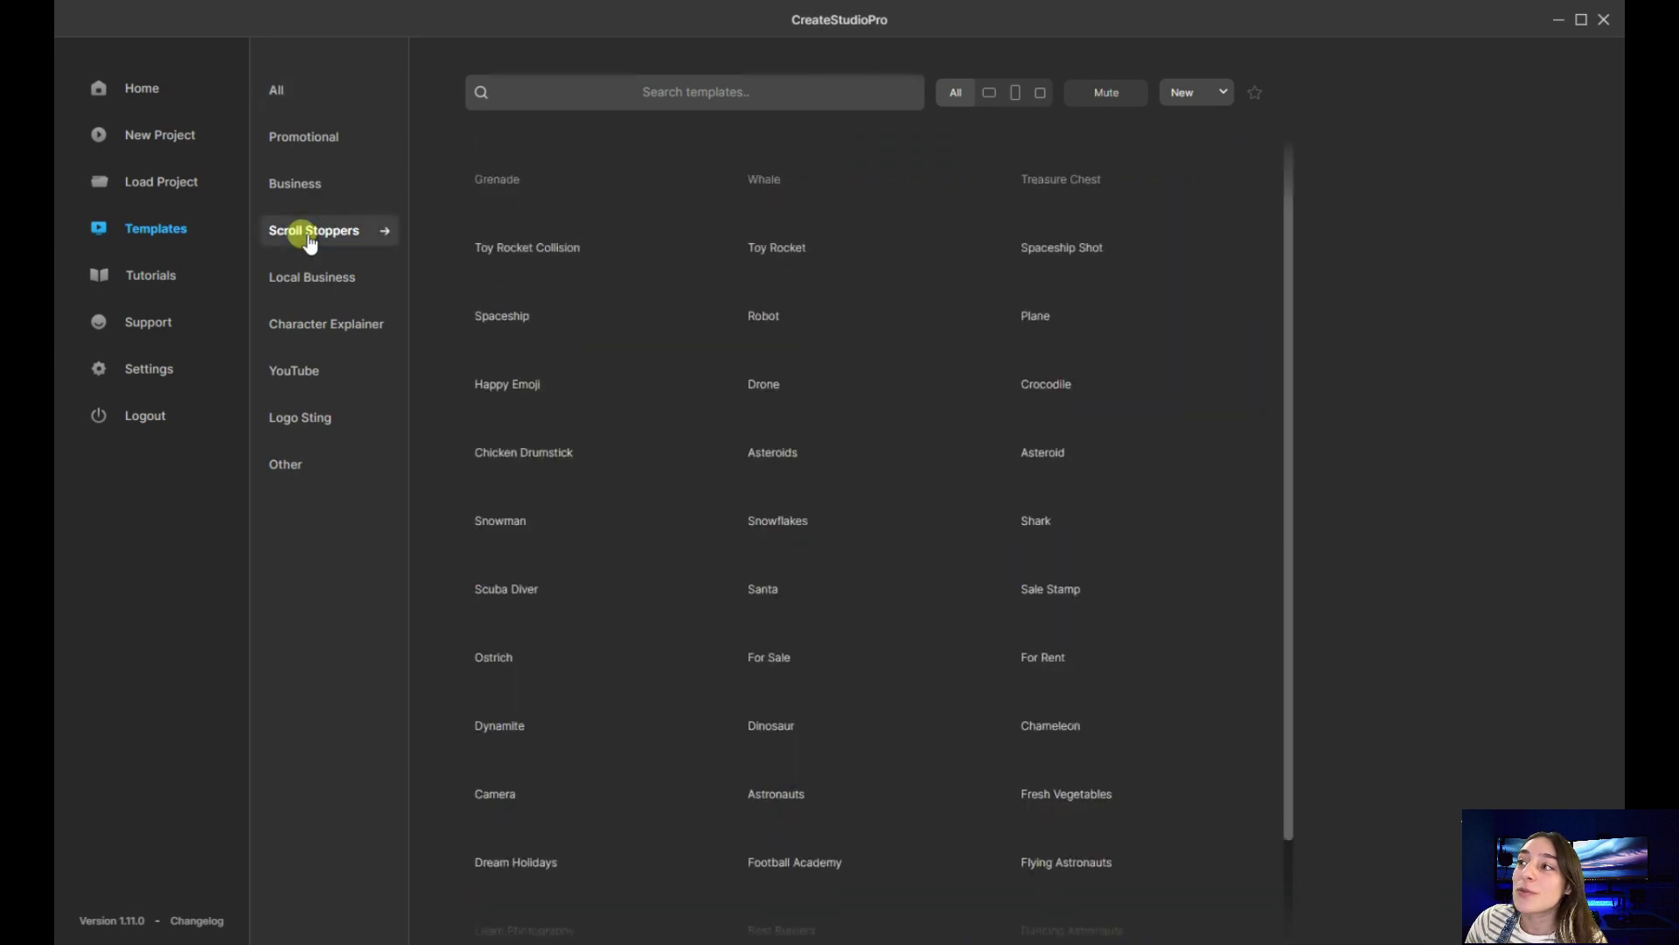
scroll(611, 328, "down", 3)
scroll(608, 327, "down", 5)
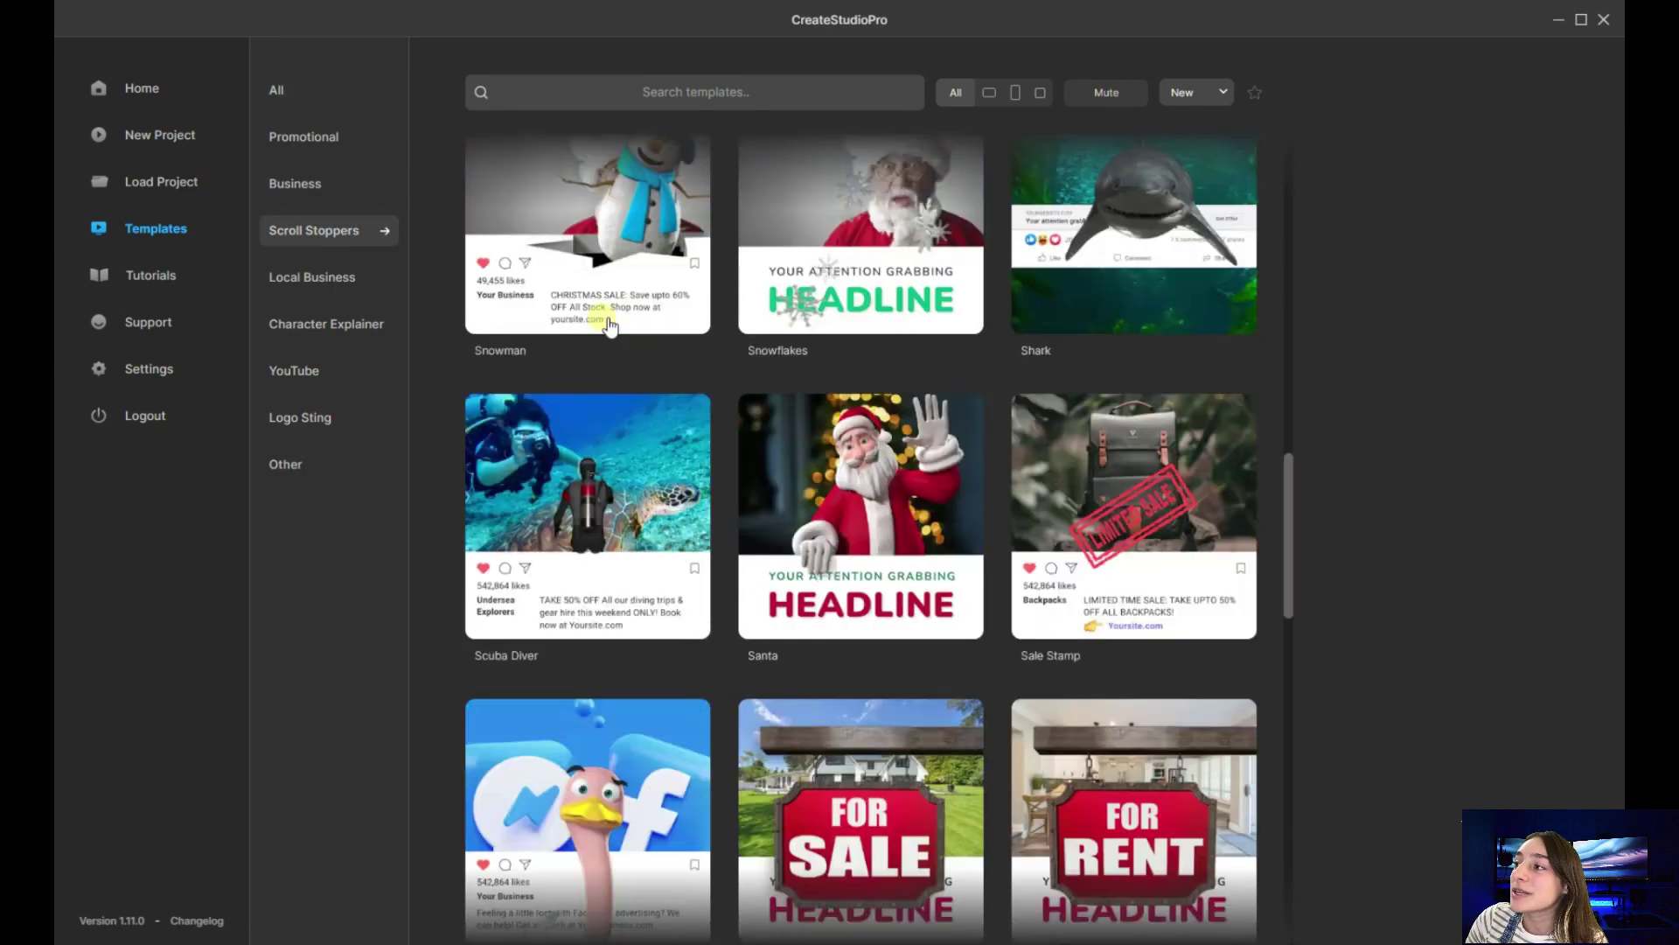
scroll(607, 326, "down", 5)
scroll(608, 328, "down", 5)
scroll(607, 327, "down", 2)
scroll(607, 326, "up", 4)
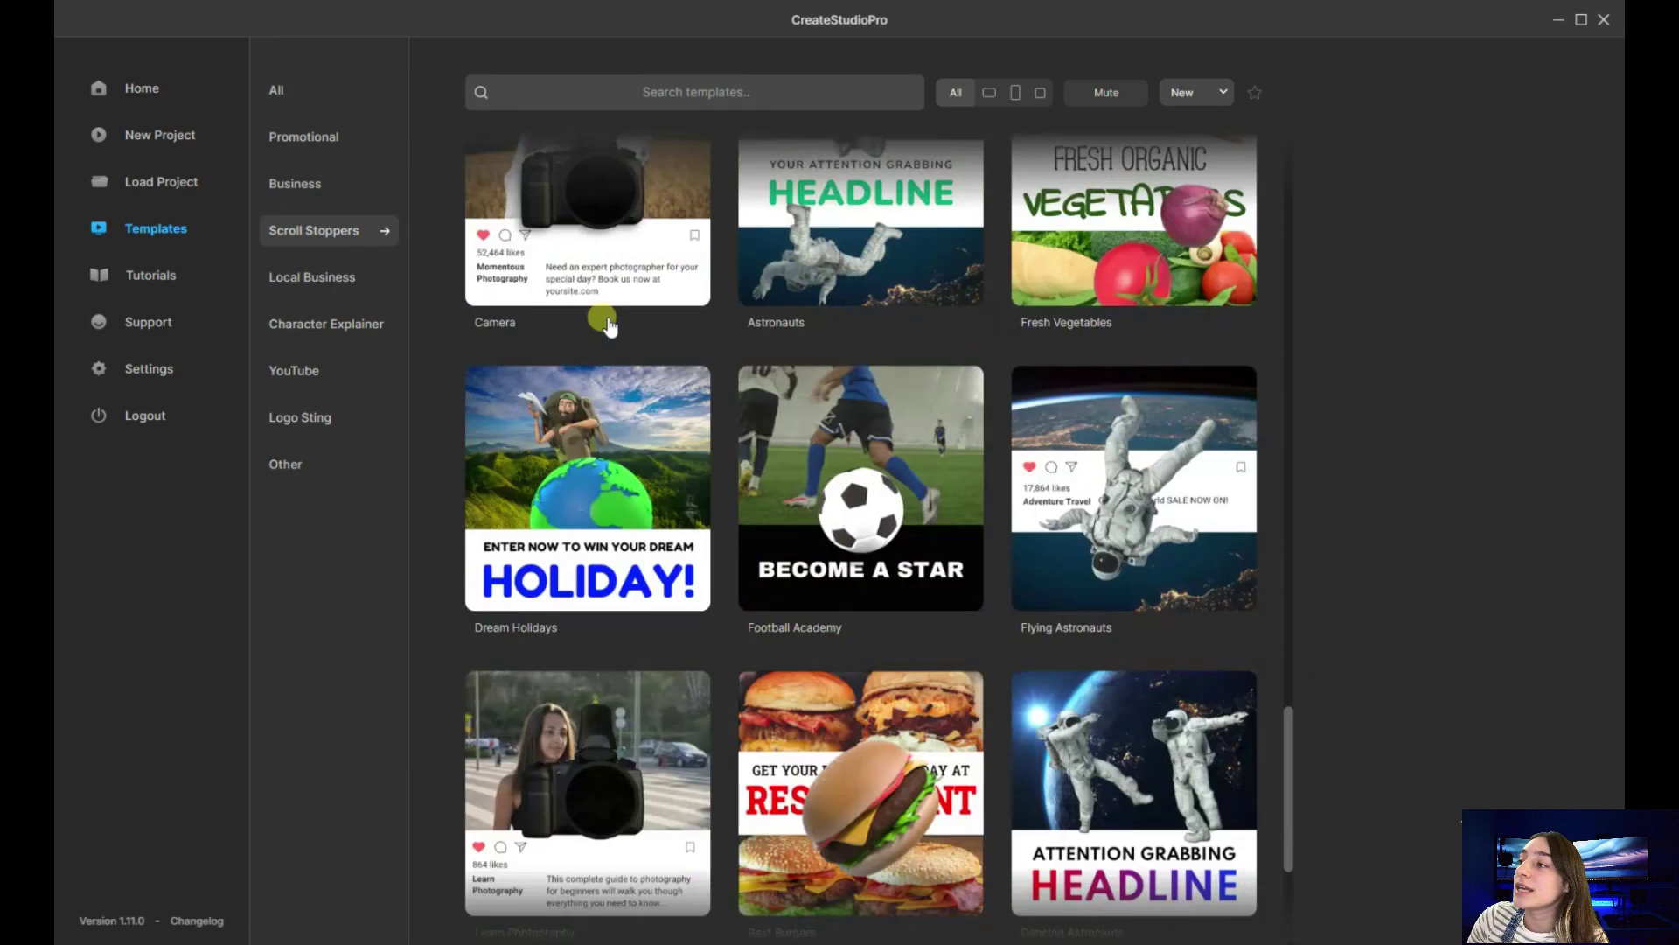
scroll(608, 328, "up", 1)
scroll(607, 326, "up", 5)
scroll(608, 326, "up", 2)
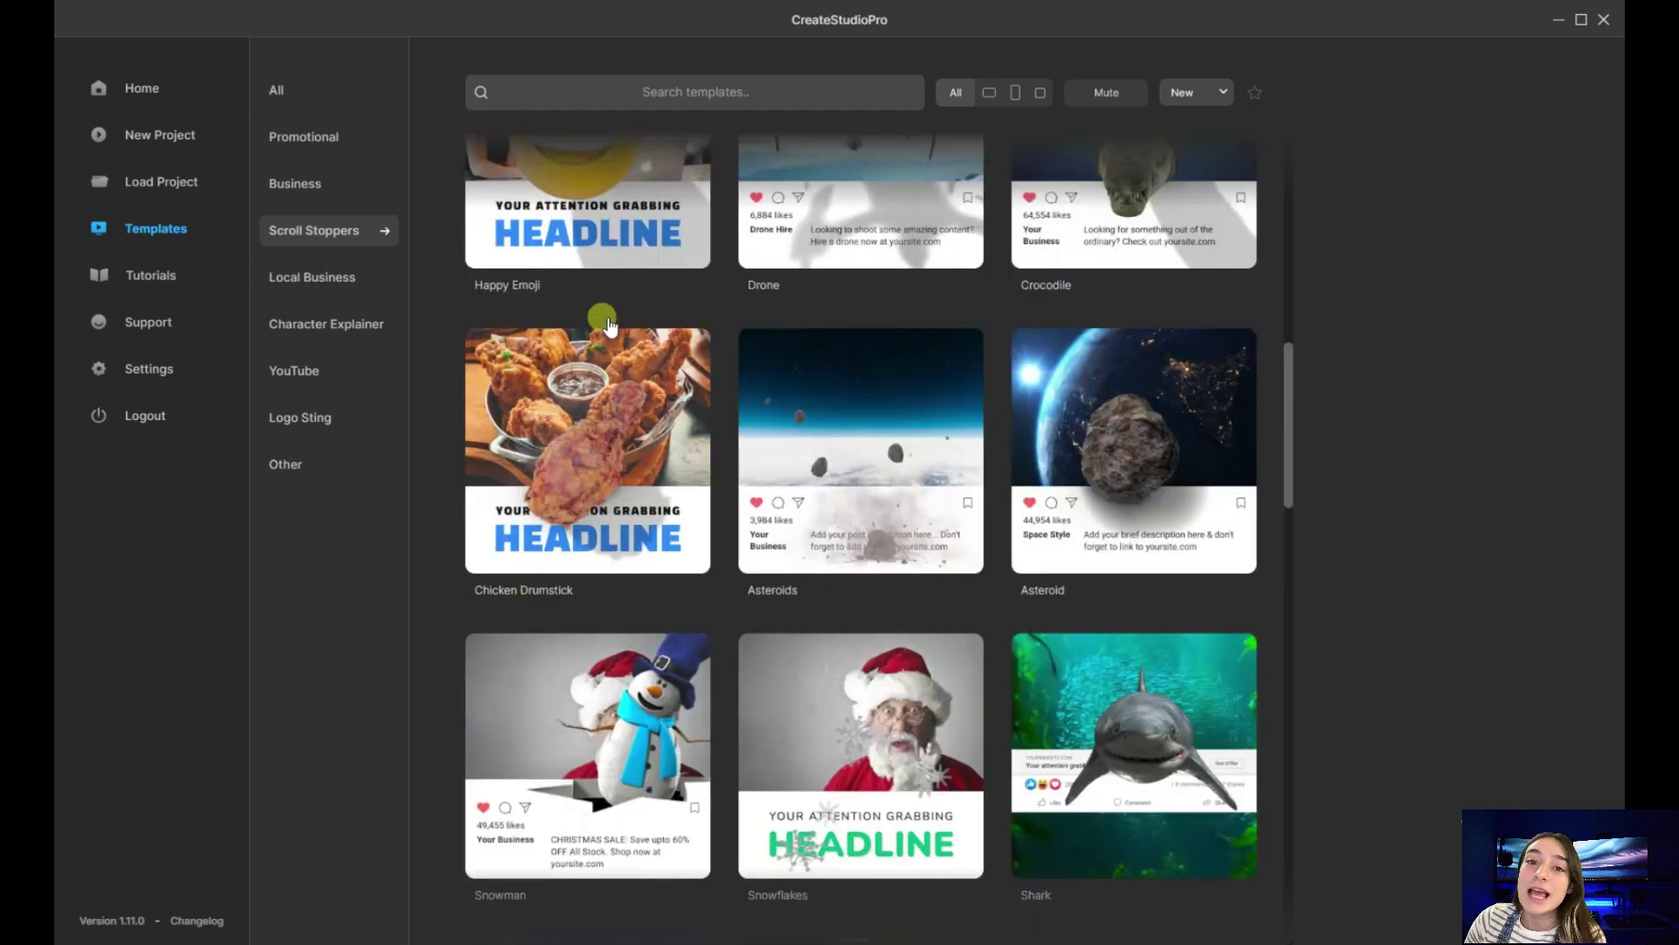
scroll(608, 326, "up", 1)
scroll(608, 327, "up", 4)
scroll(607, 326, "up", 2)
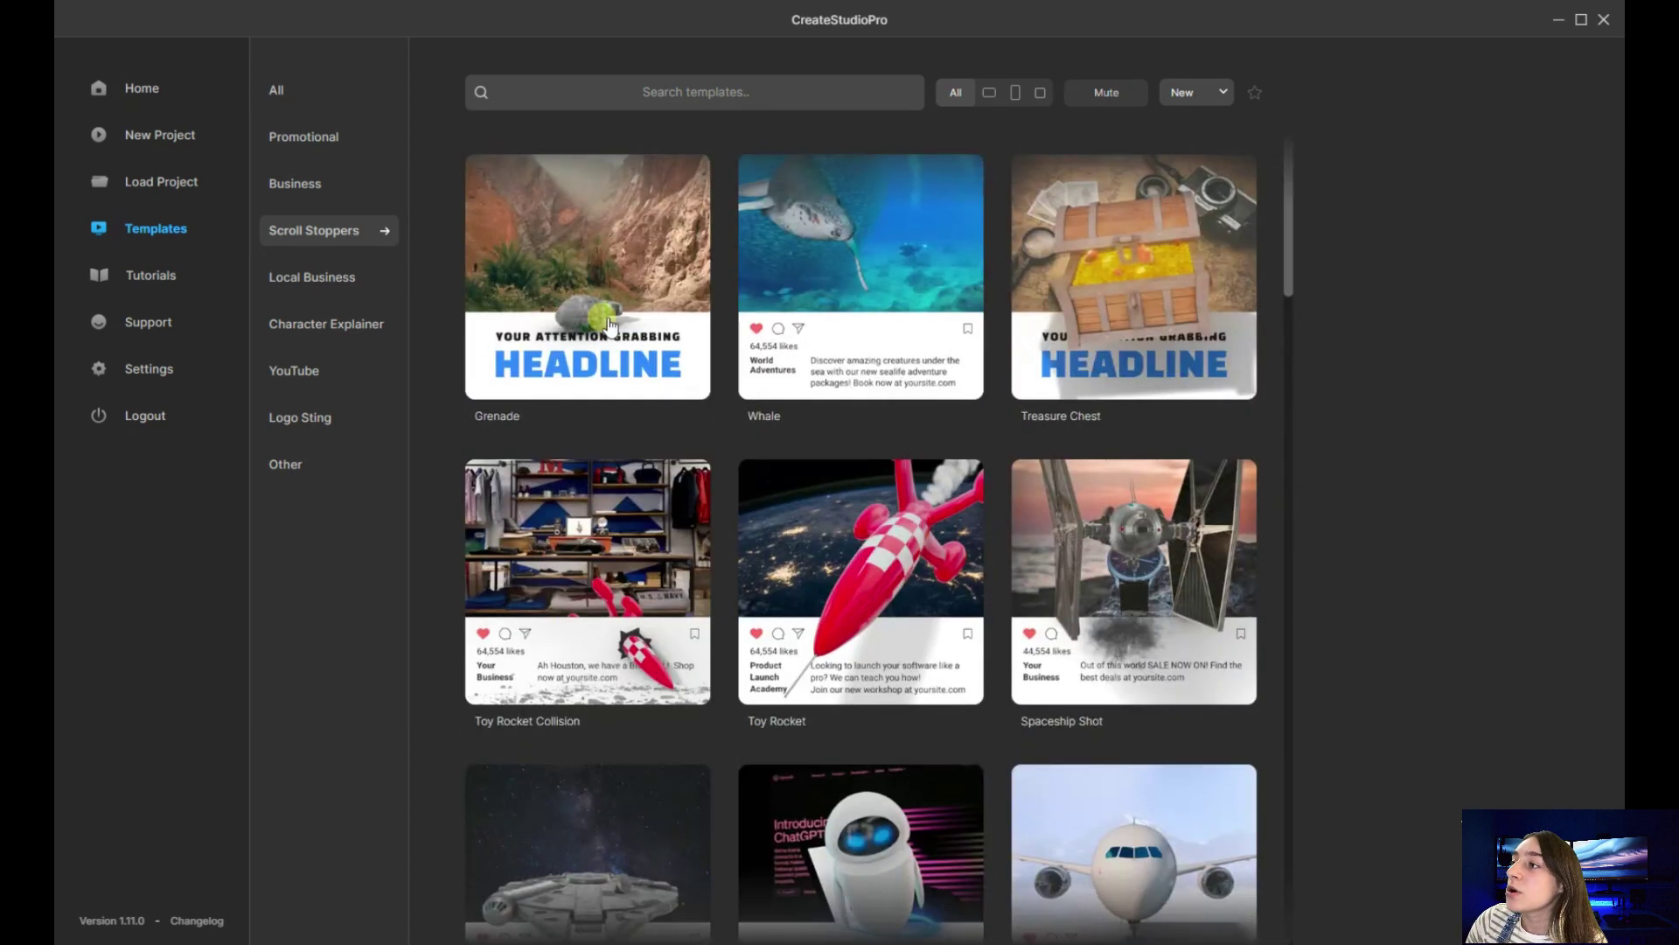
View the Whale template's details and start a new project from it
left_click(911, 257)
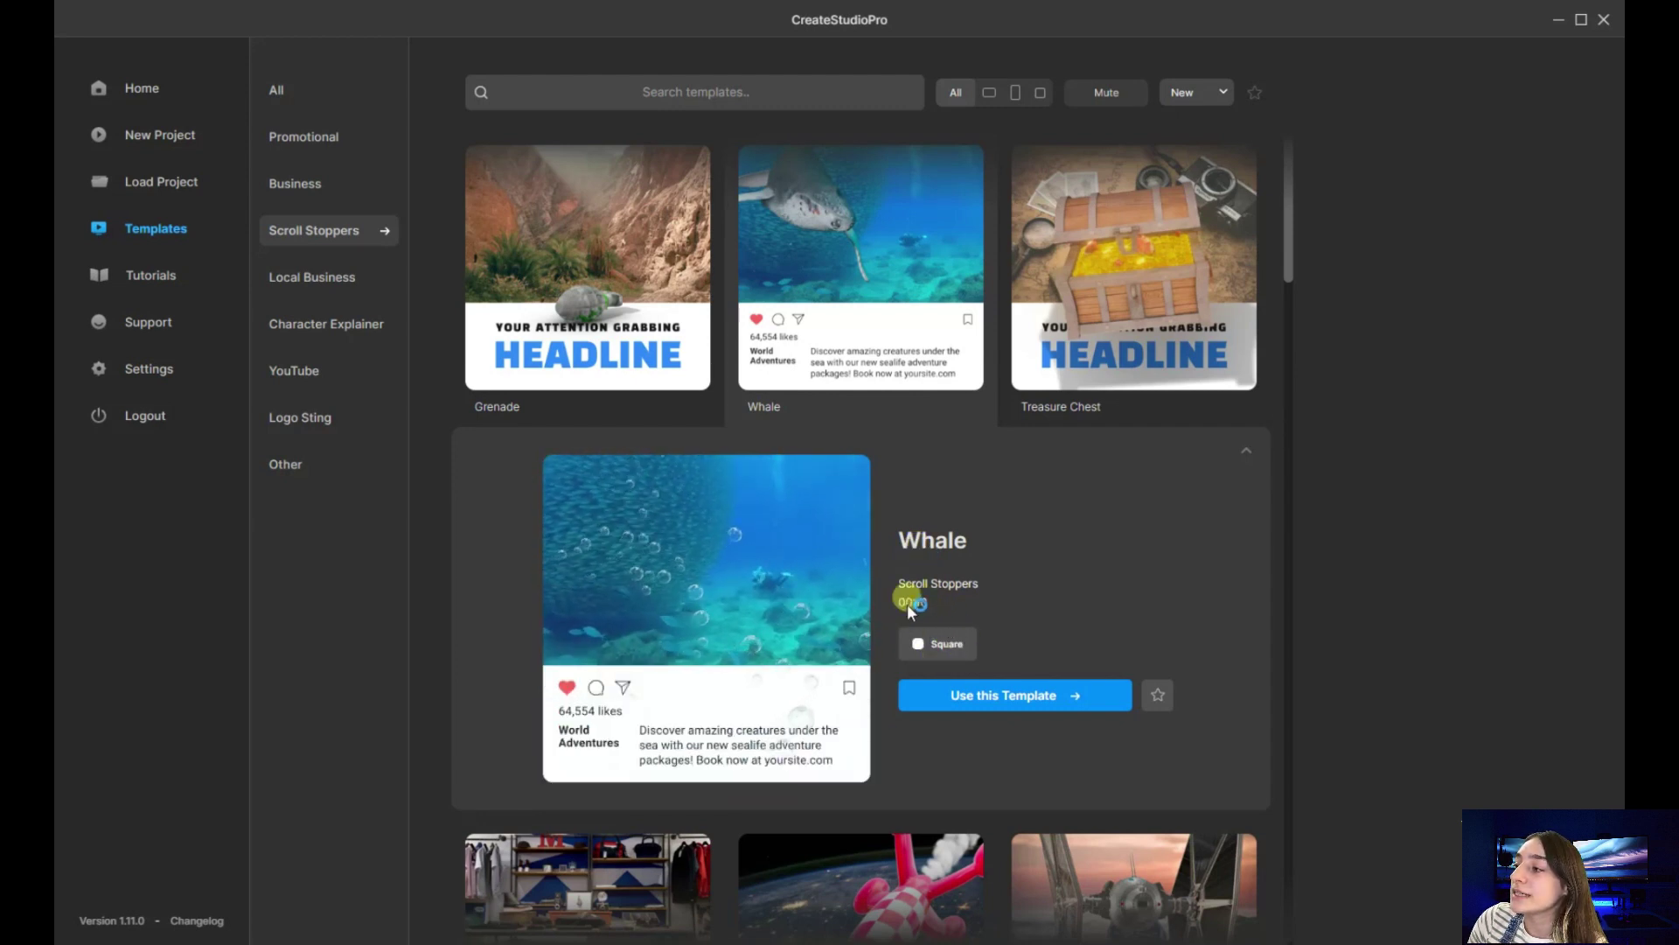
left_click(926, 699)
left_click(973, 706)
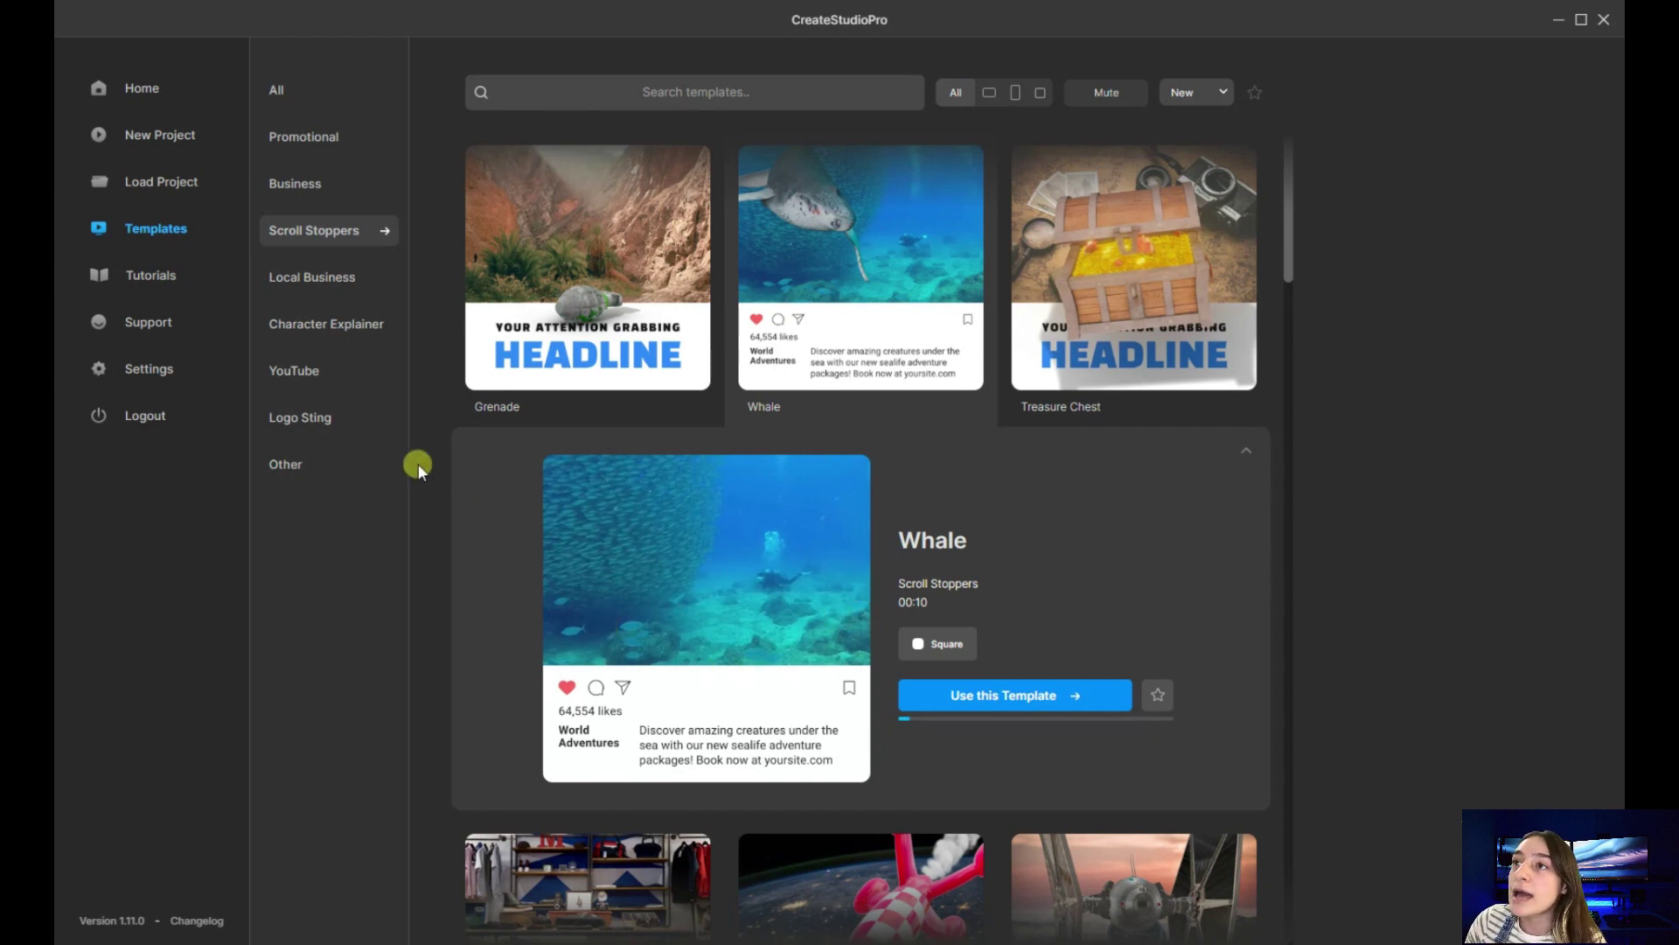
Start a Lightning Builder project in 9:16 ratio with the Scroll Stoppers style
left_click(164, 135)
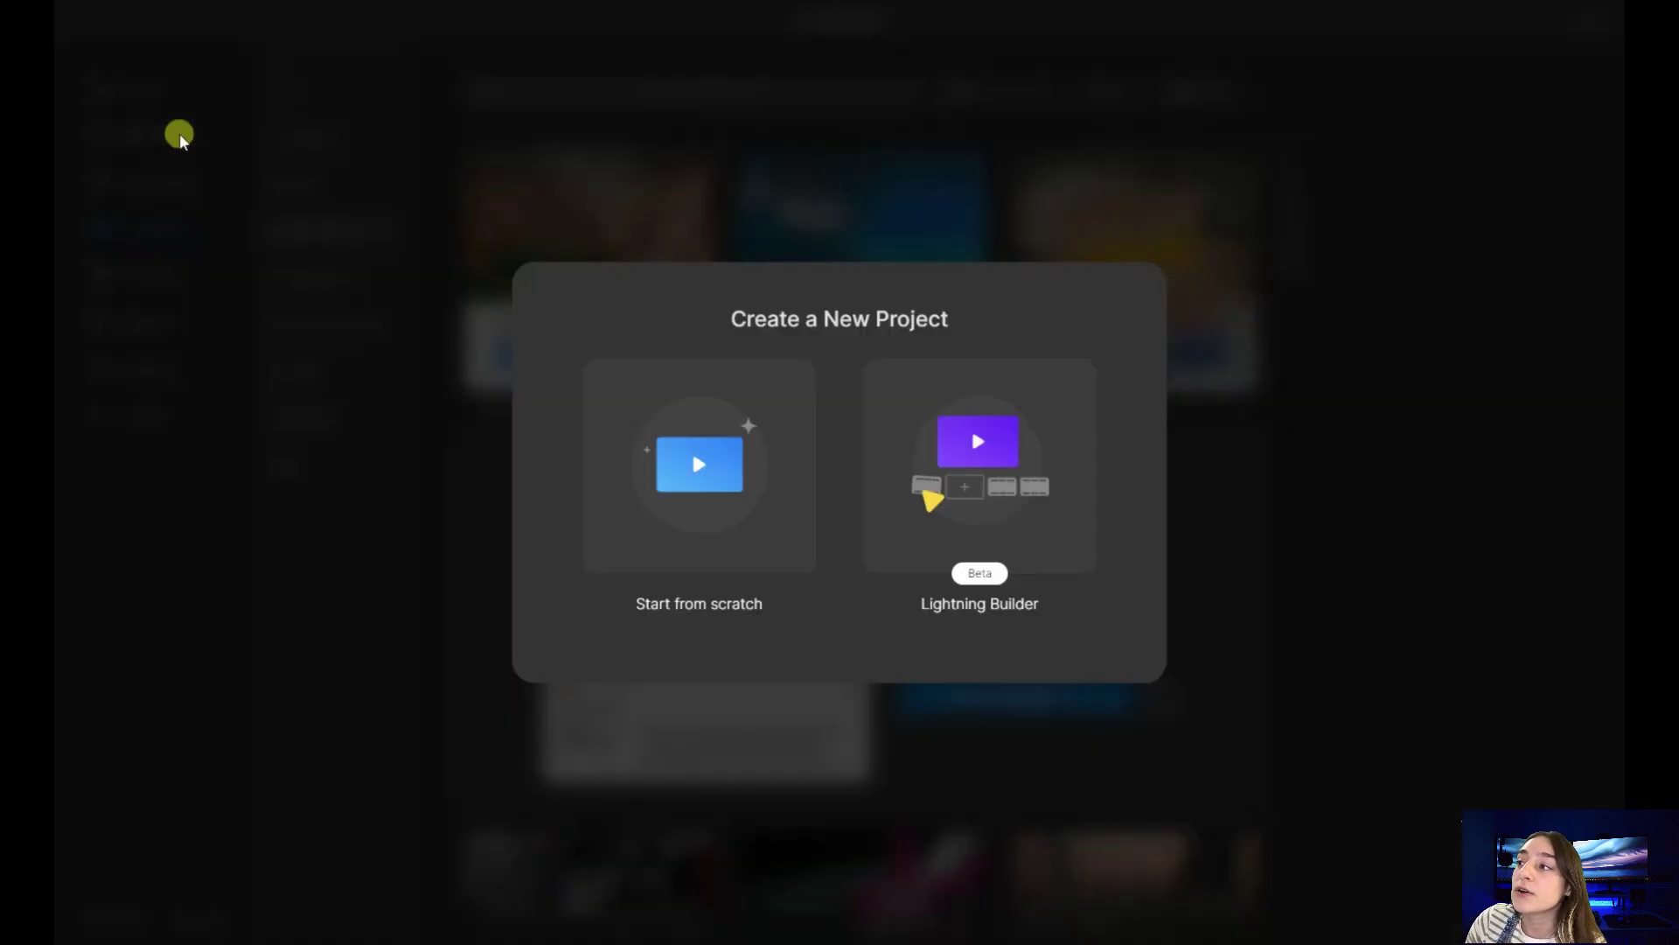
left_click(969, 540)
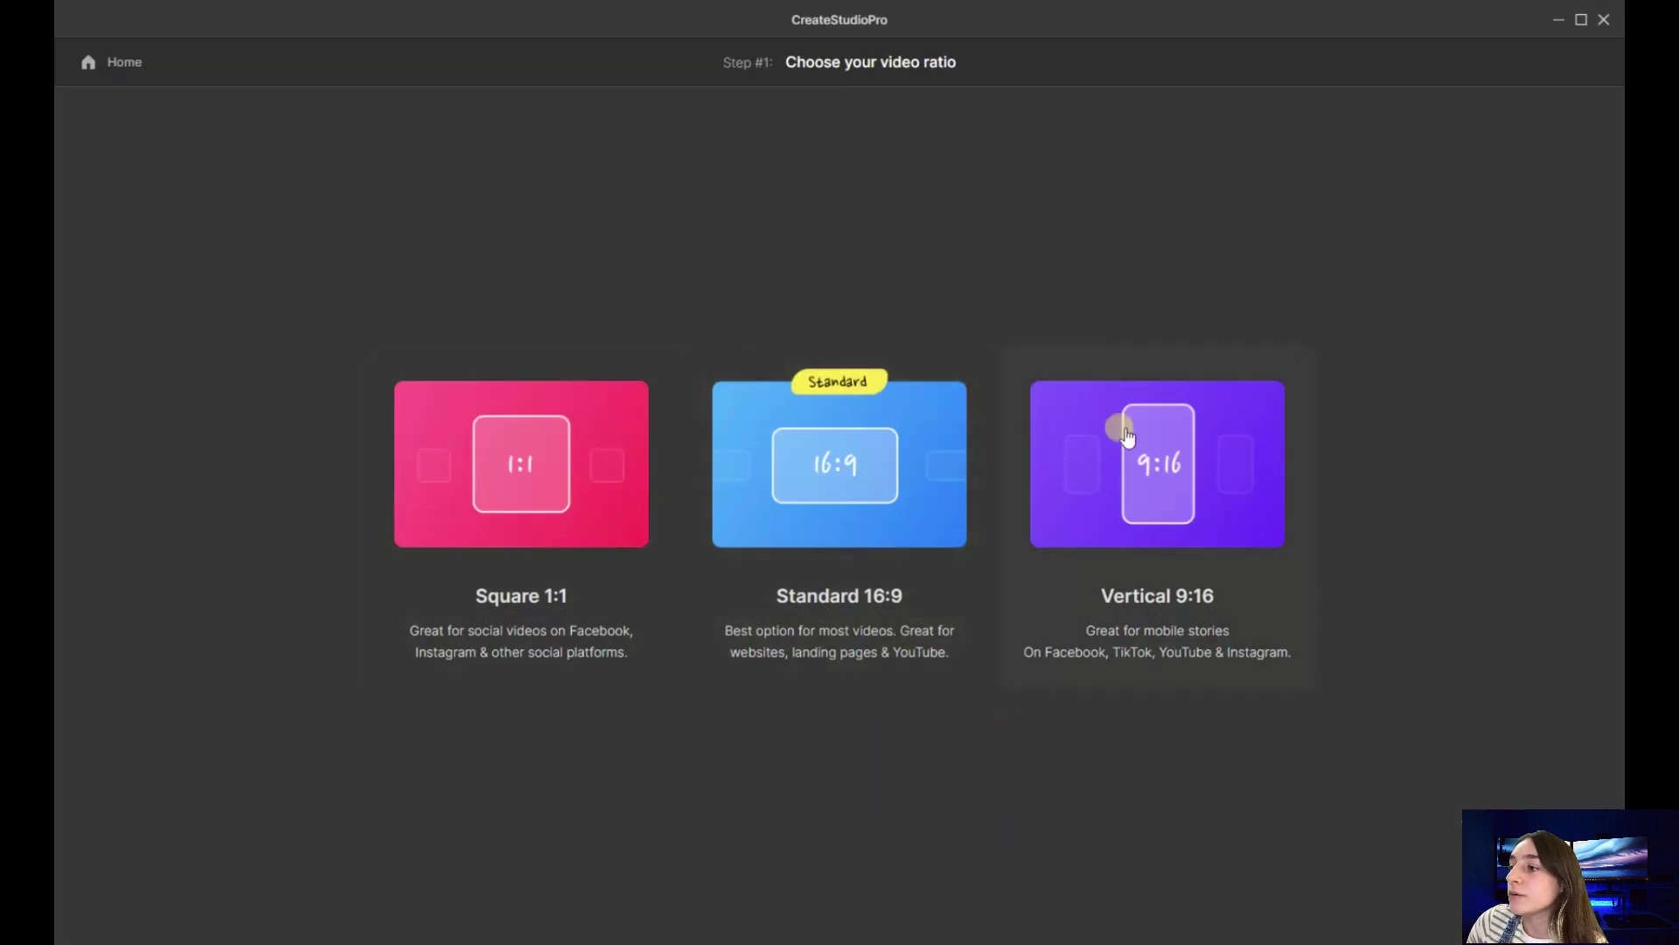
left_click(640, 504)
scroll(682, 420, "down", 3)
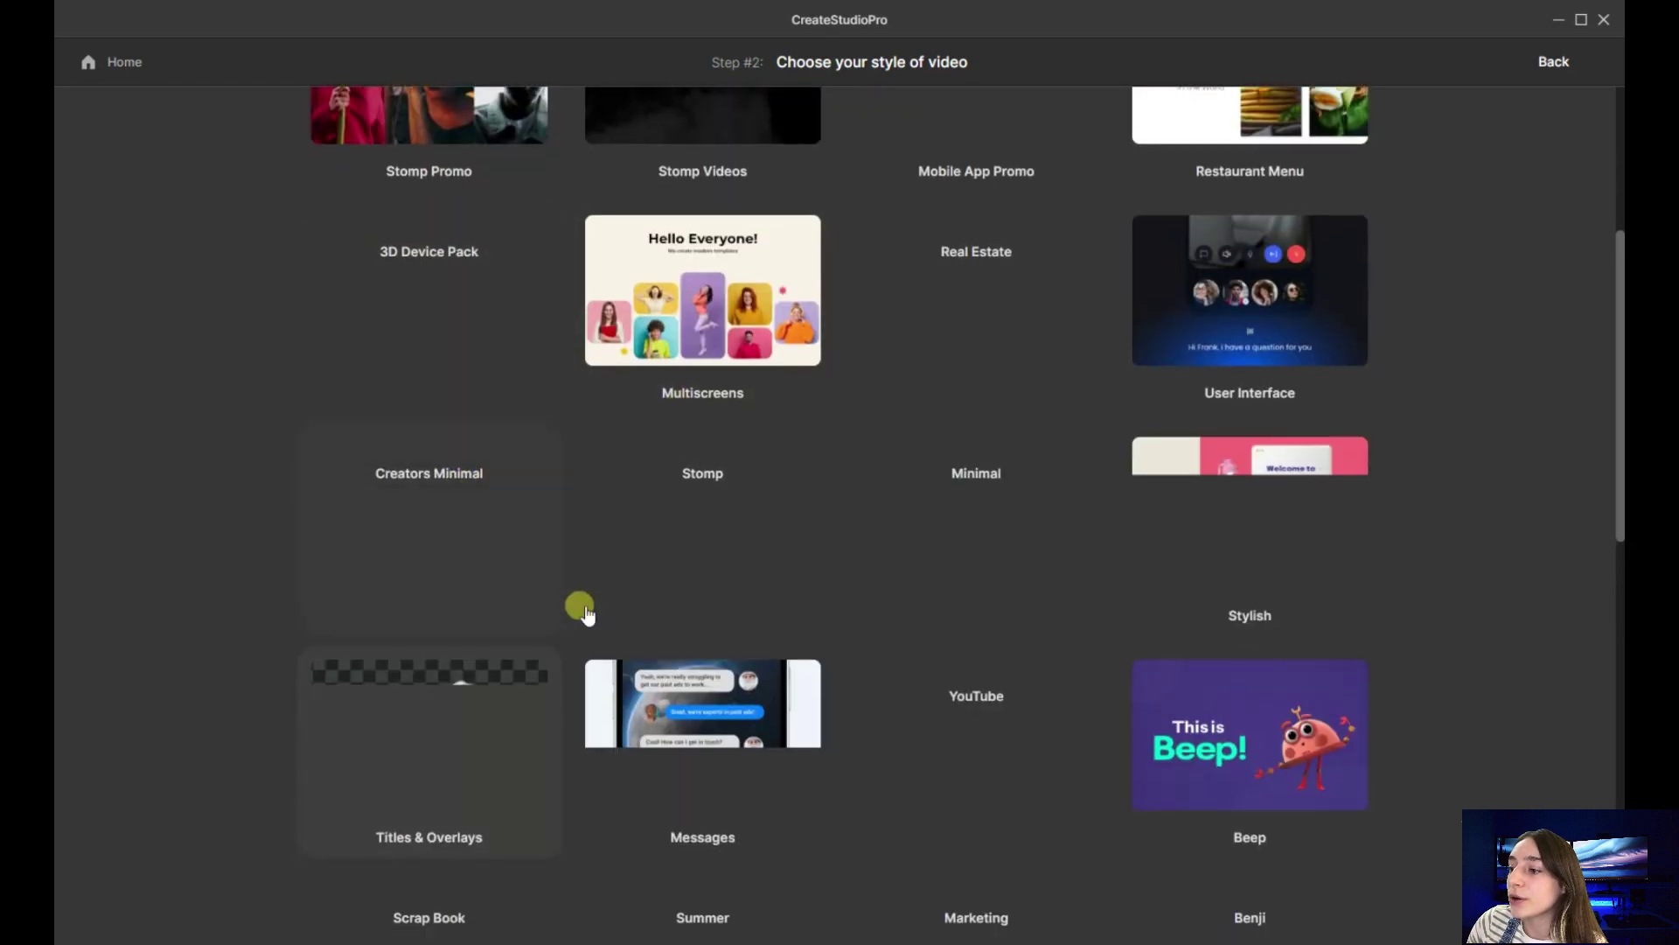
scroll(696, 604, "down", 1)
scroll(814, 600, "down", 1)
scroll(950, 602, "down", 1)
scroll(950, 603, "down", 1)
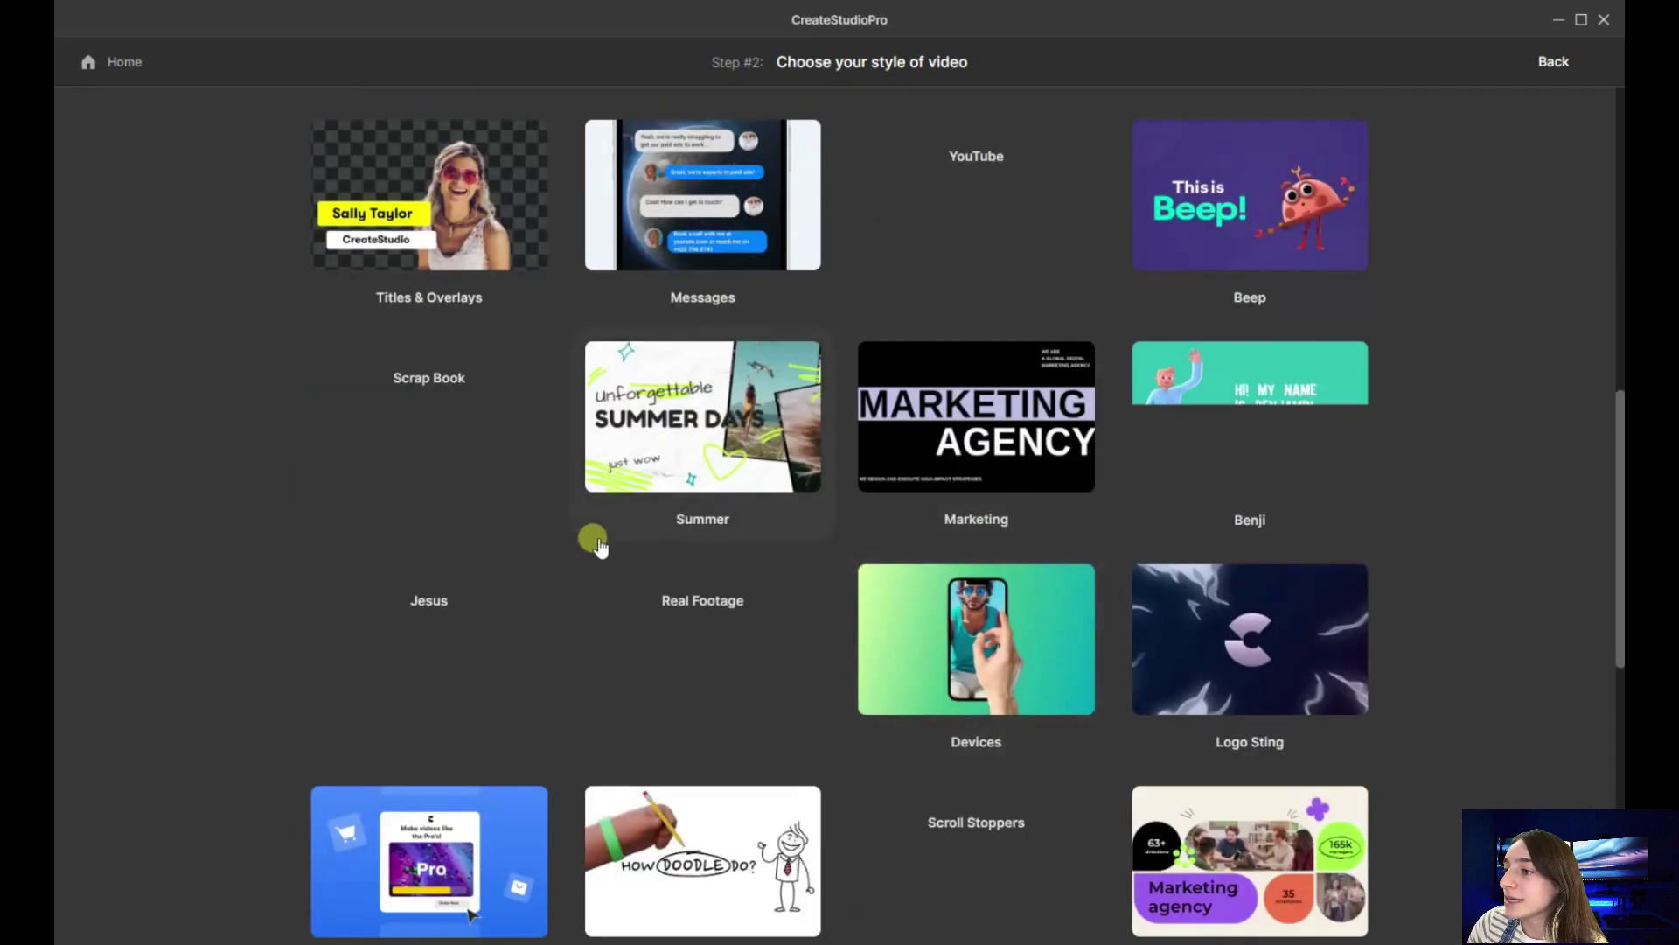
scroll(589, 537, "down", 2)
scroll(862, 492, "down", 1)
scroll(861, 493, "down", 1)
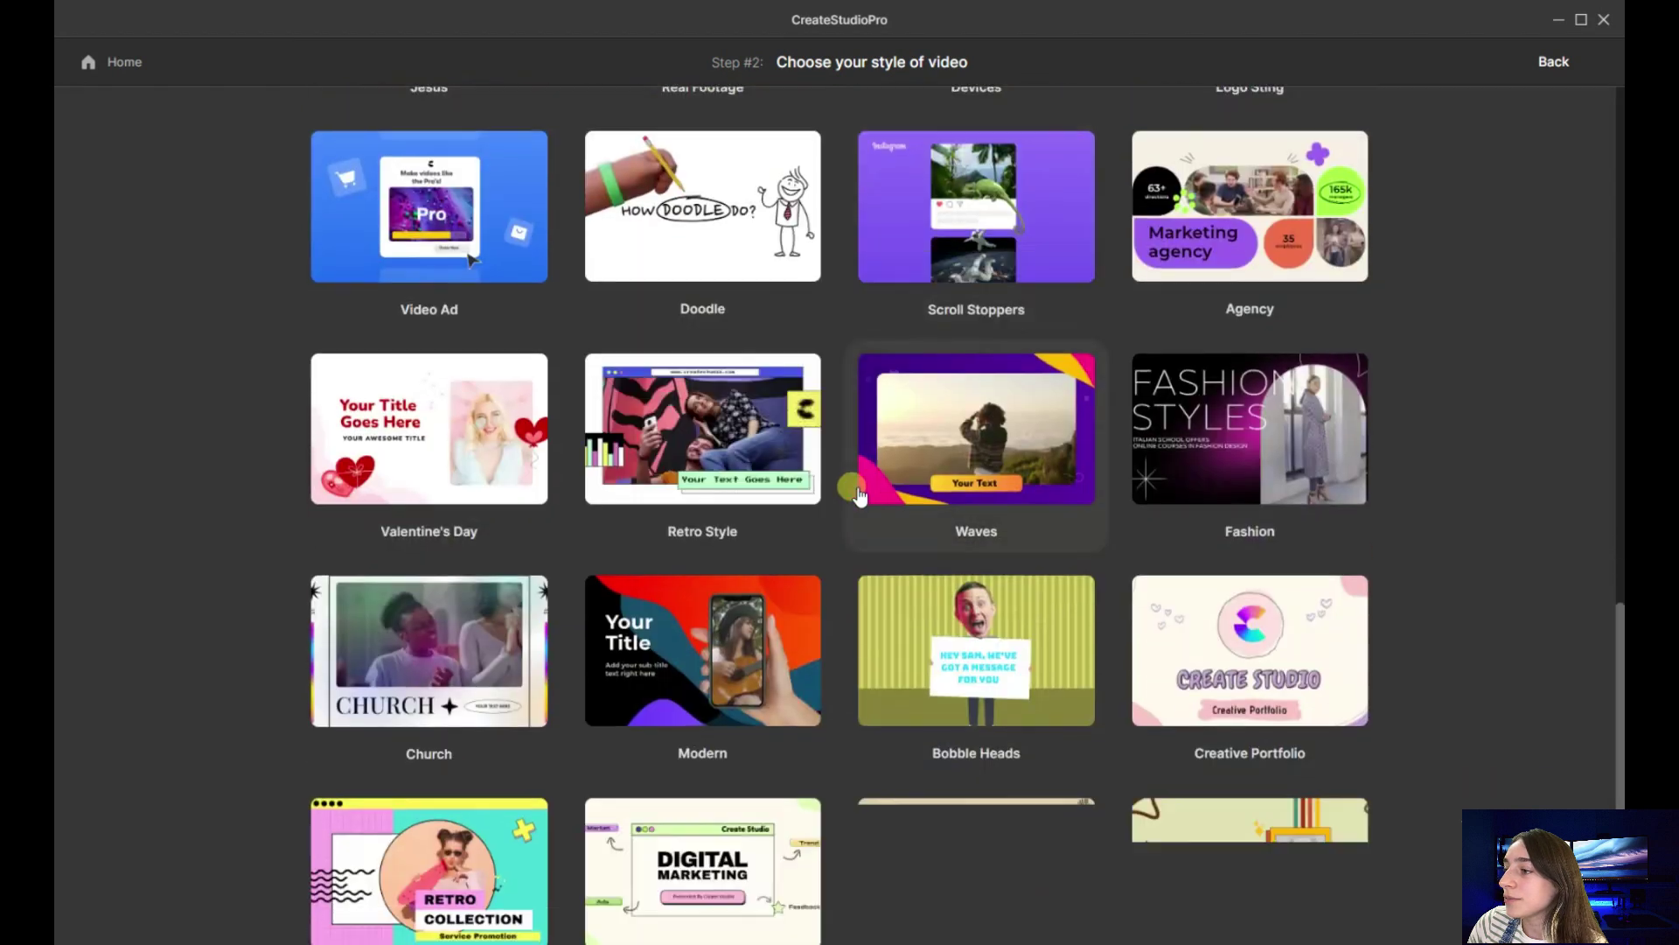
scroll(840, 496, "down", 2)
scroll(847, 492, "up", 3)
scroll(846, 492, "up", 1)
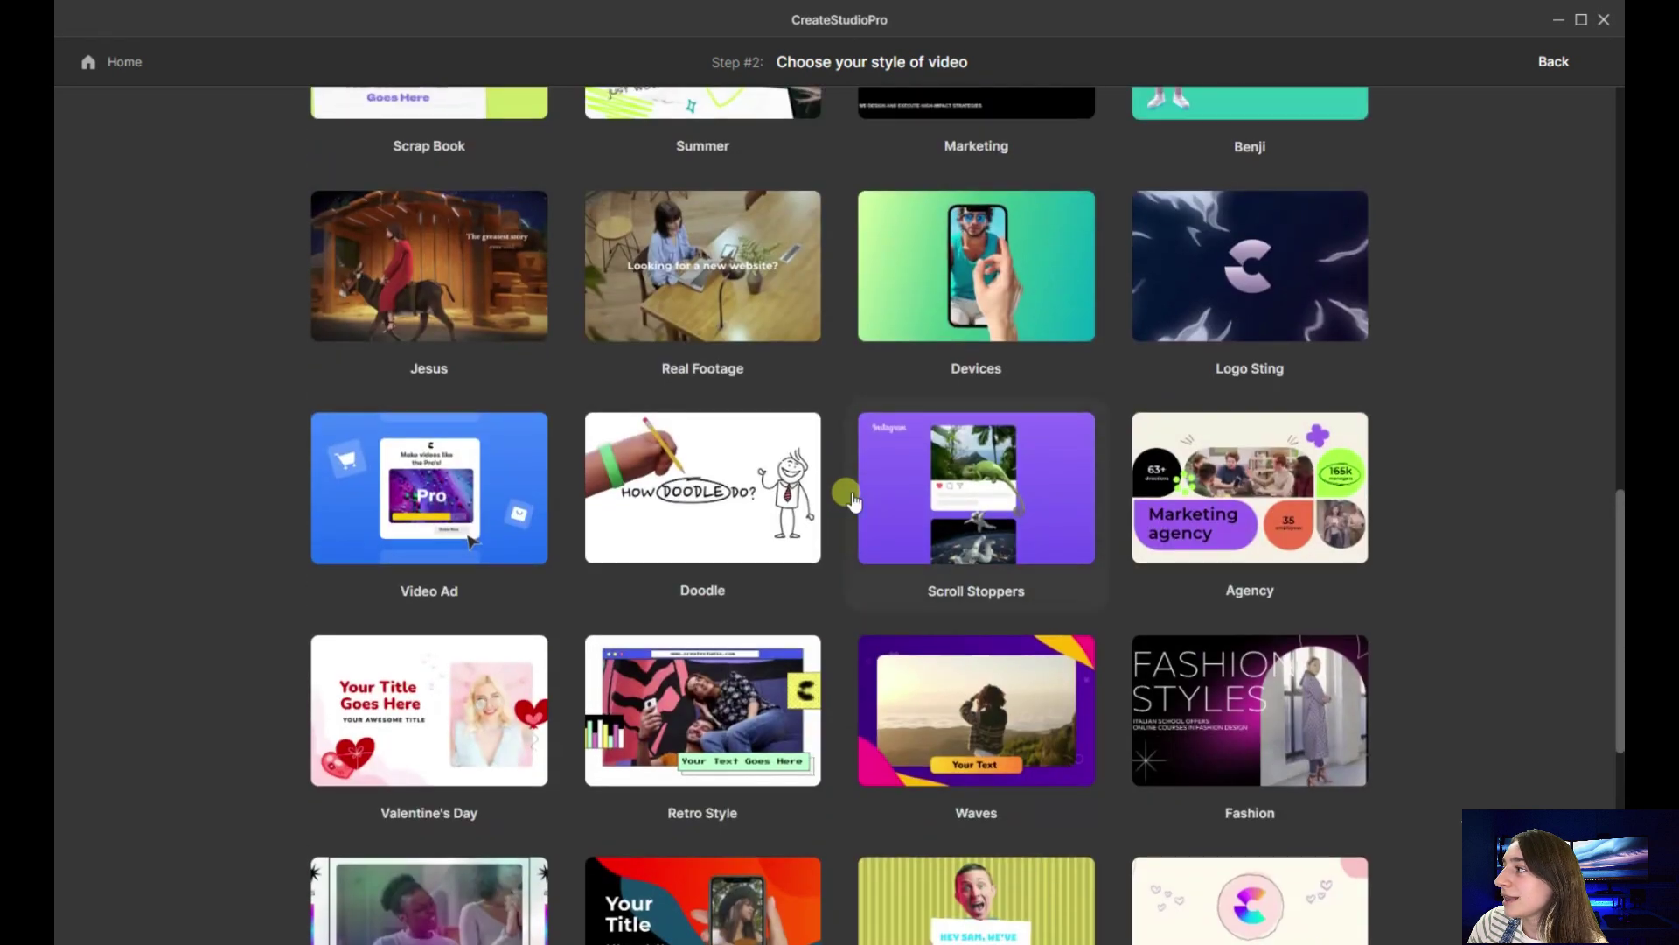
scroll(844, 487, "up", 1)
scroll(788, 460, "up", 1)
scroll(770, 451, "up", 1)
scroll(624, 486, "up", 2)
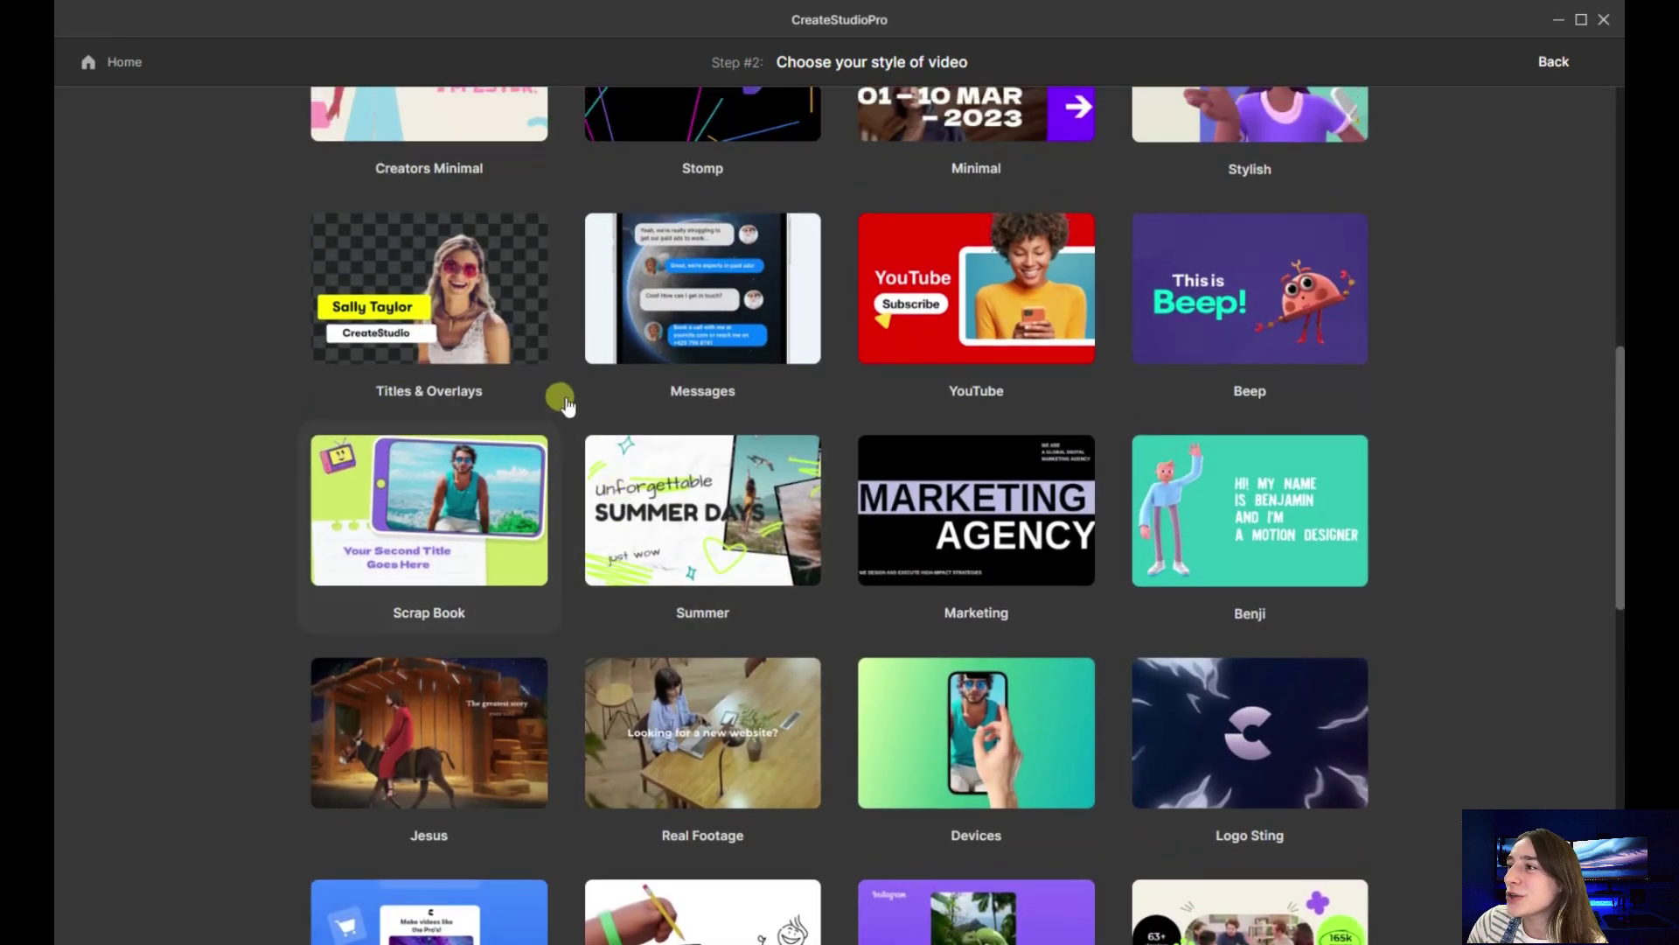
scroll(1027, 377, "up", 1)
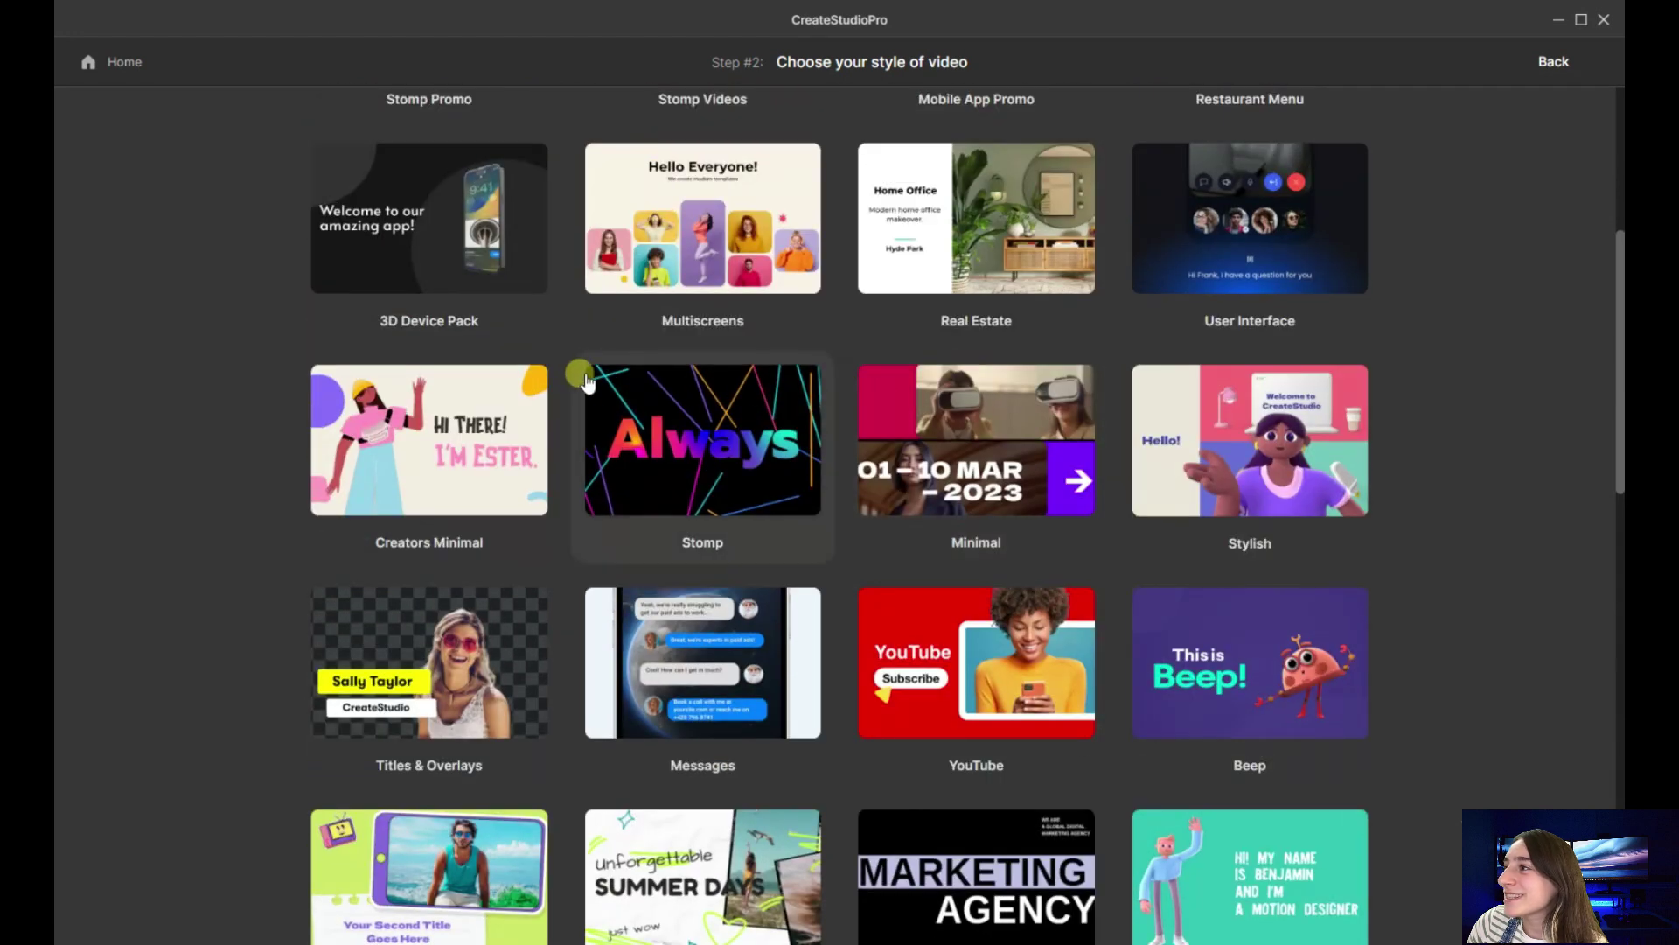
scroll(919, 433, "down", 5)
left_click(967, 489)
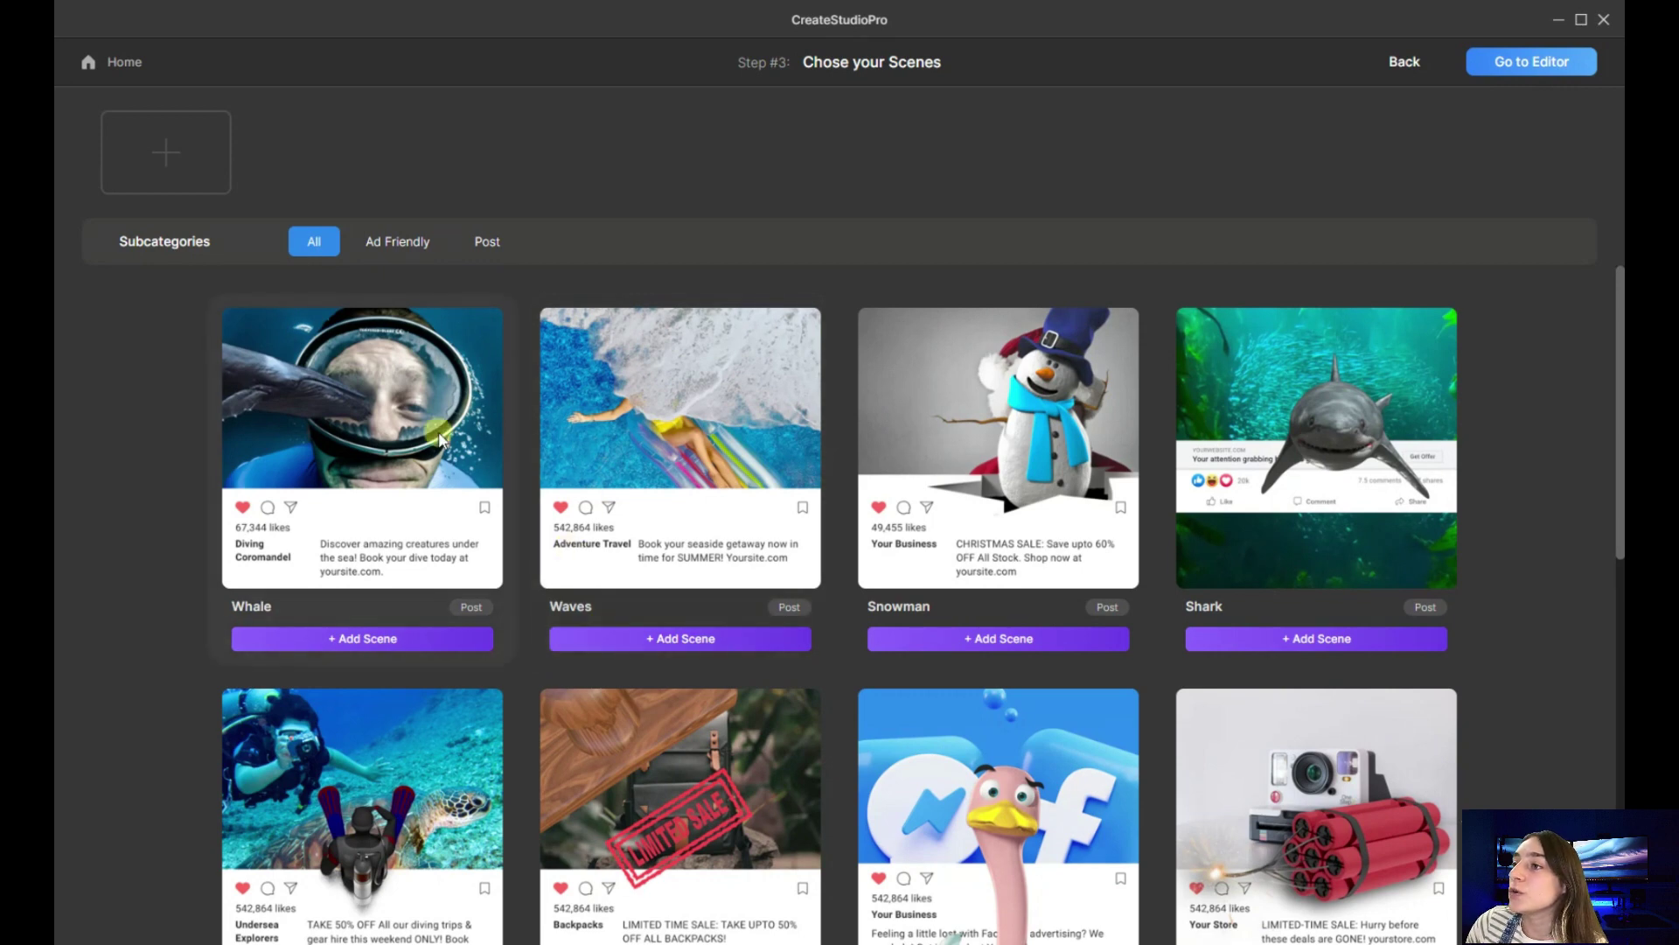
scroll(547, 443, "down", 2)
scroll(629, 459, "up", 2)
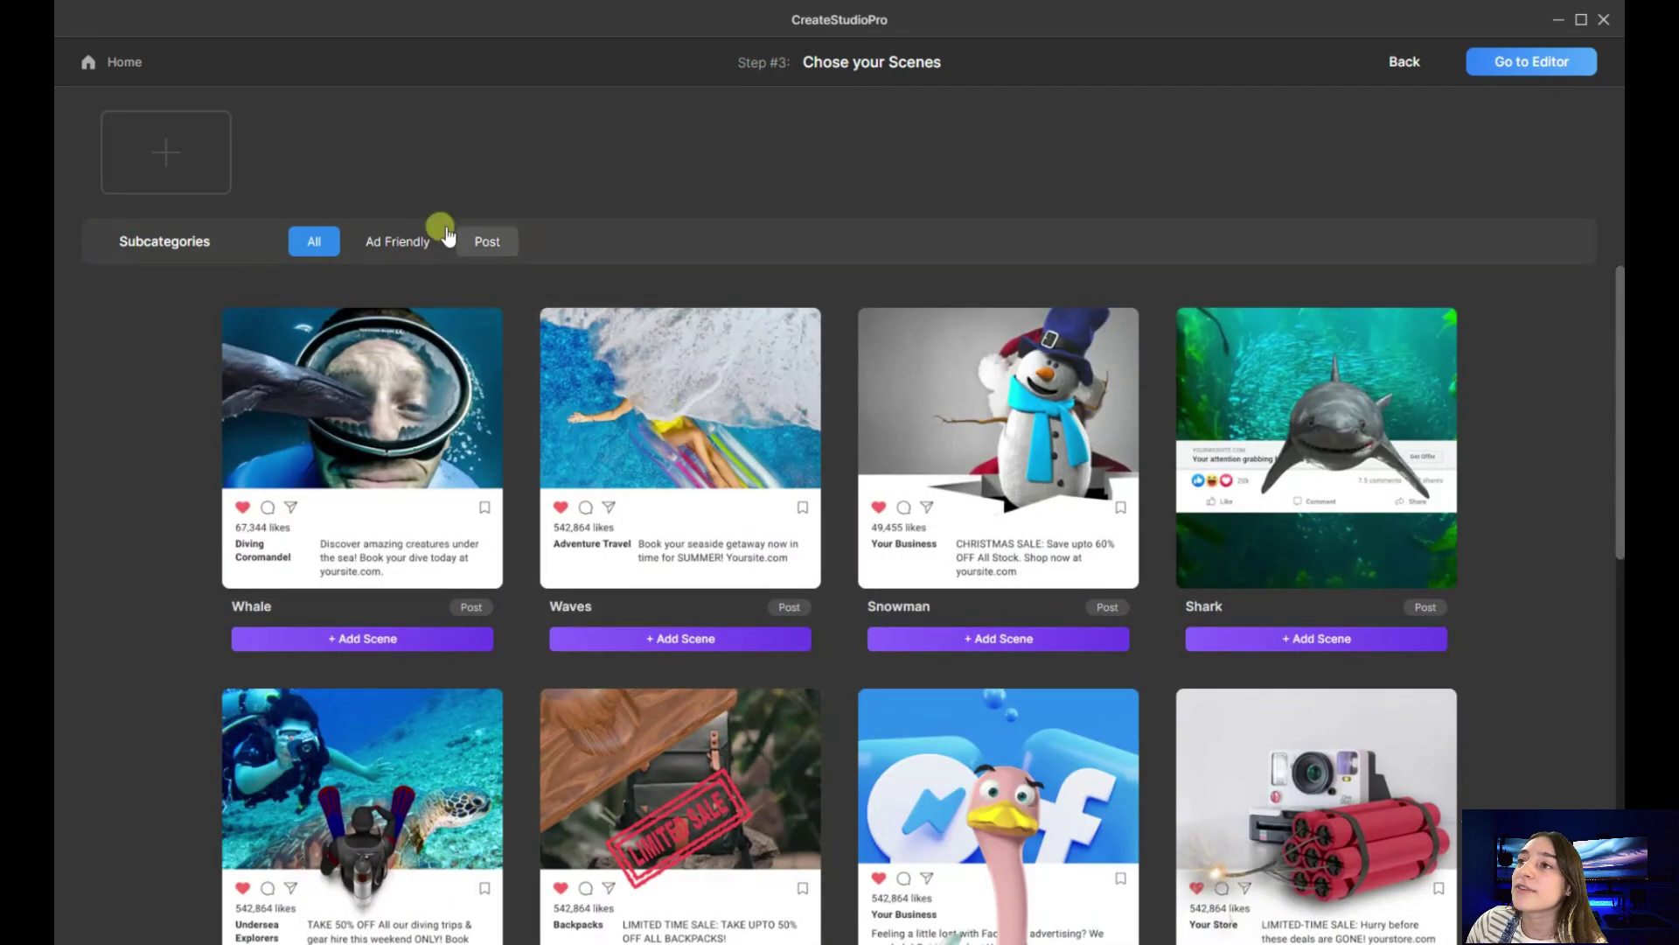
Browse the scene filters, add the Shark scene and go to the editor
left_click(394, 242)
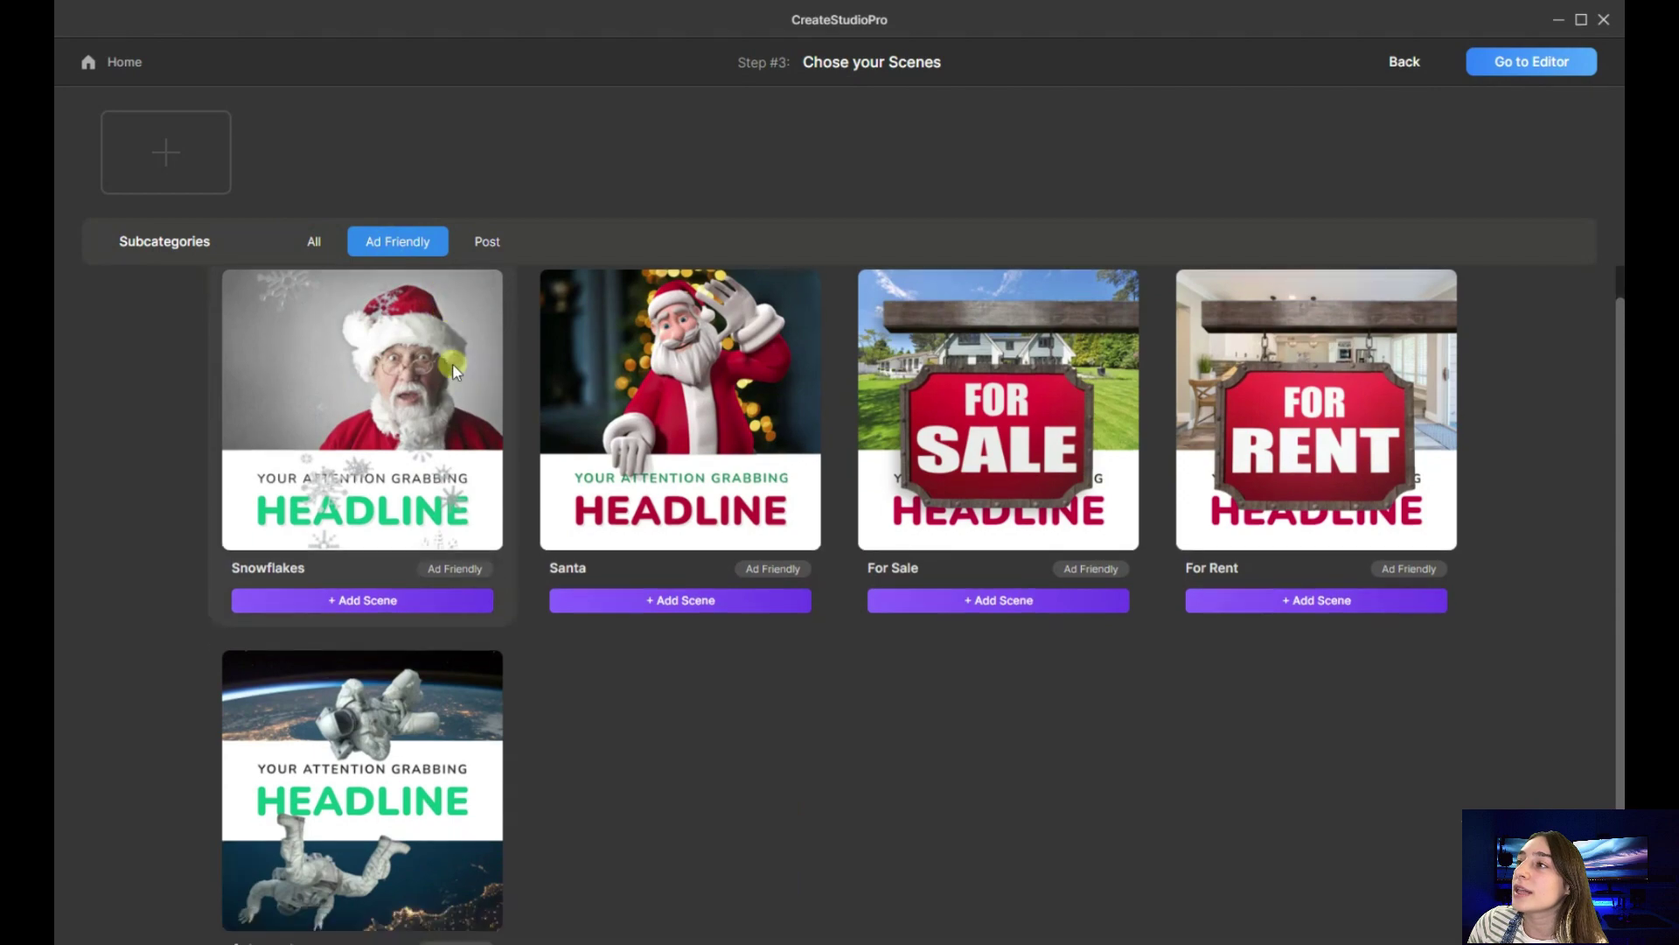
left_click(483, 244)
left_click(393, 244)
left_click(314, 241)
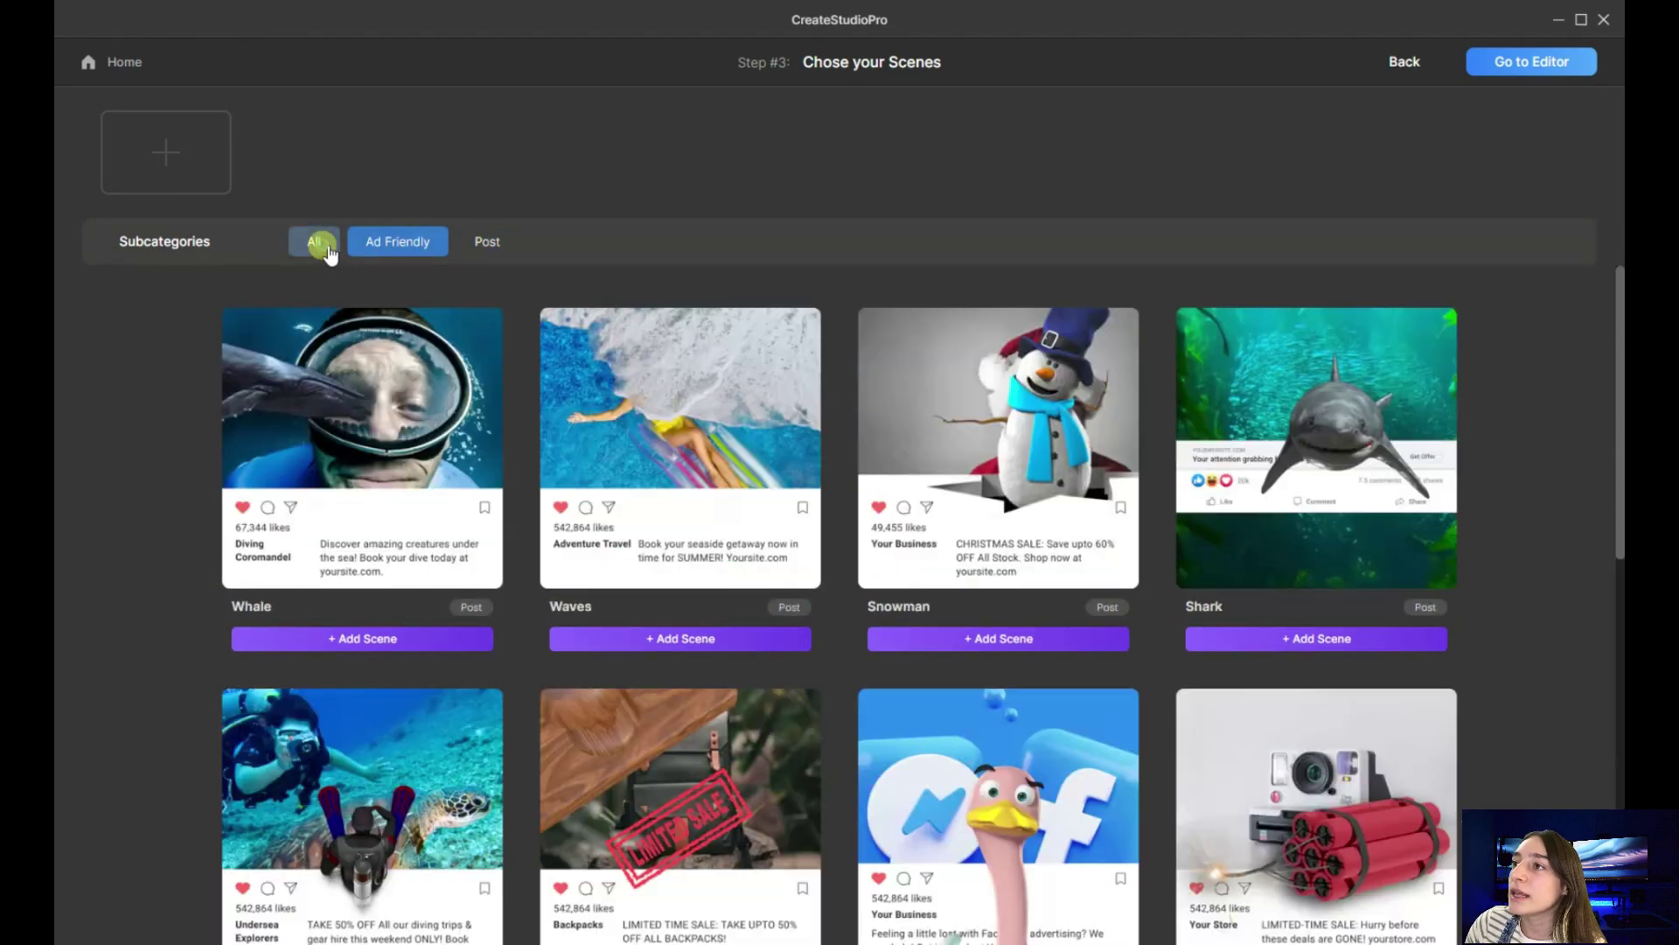
scroll(449, 419, "down", 3)
scroll(449, 418, "down", 3)
scroll(448, 418, "up", 1)
scroll(449, 418, "up", 3)
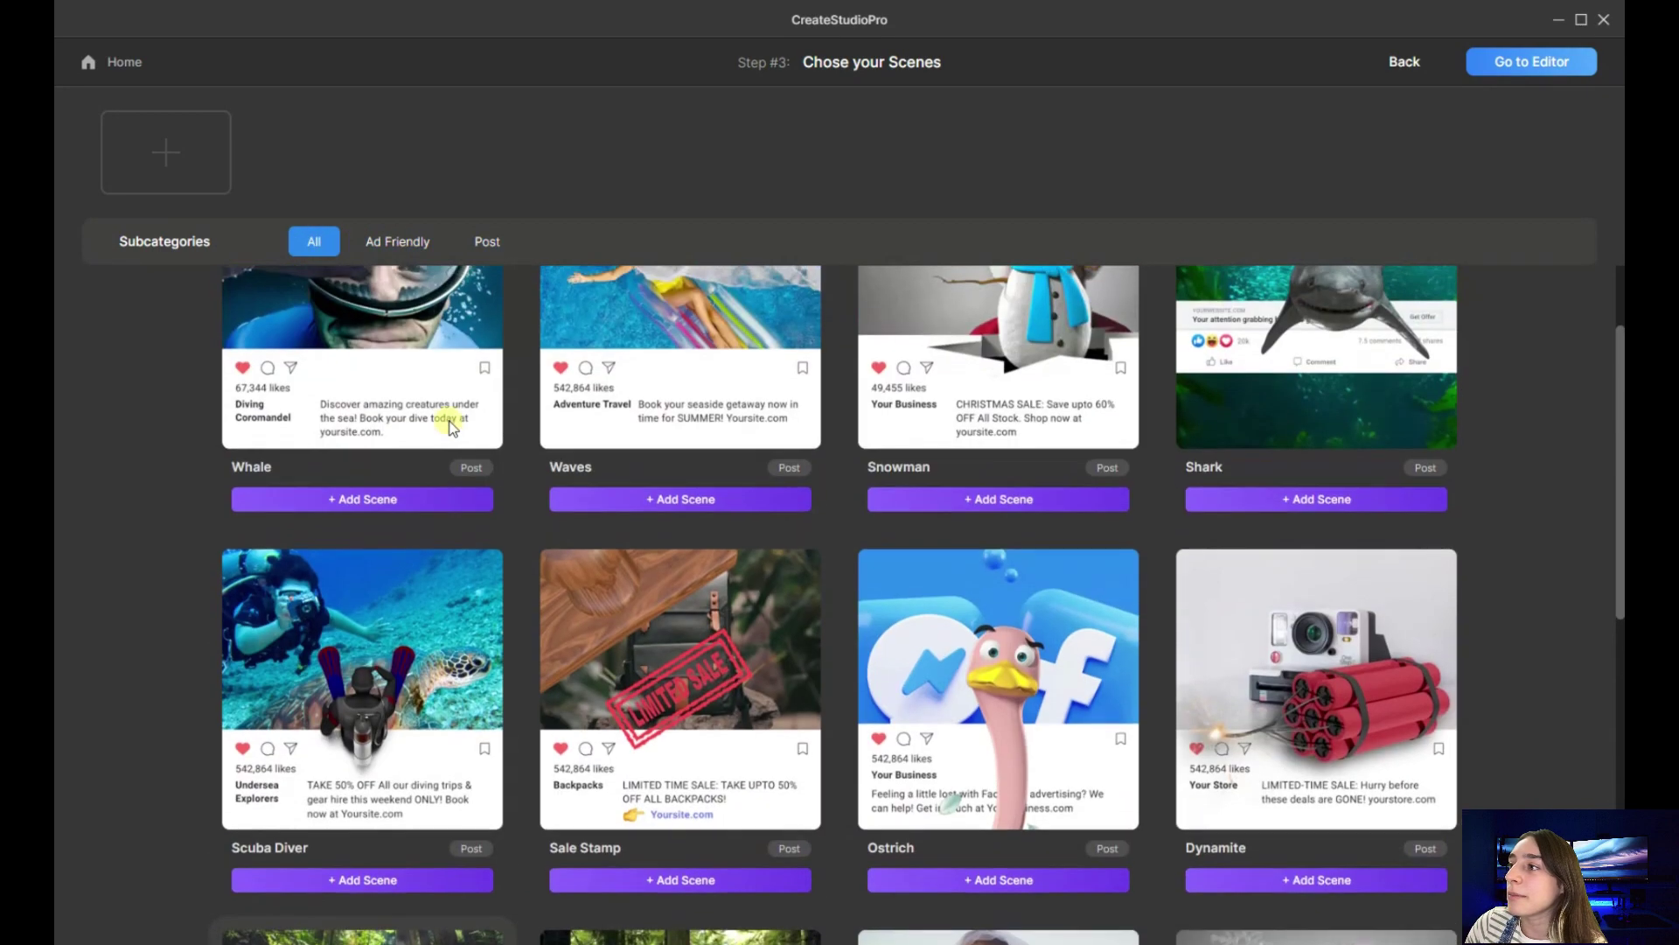
scroll(449, 419, "up", 1)
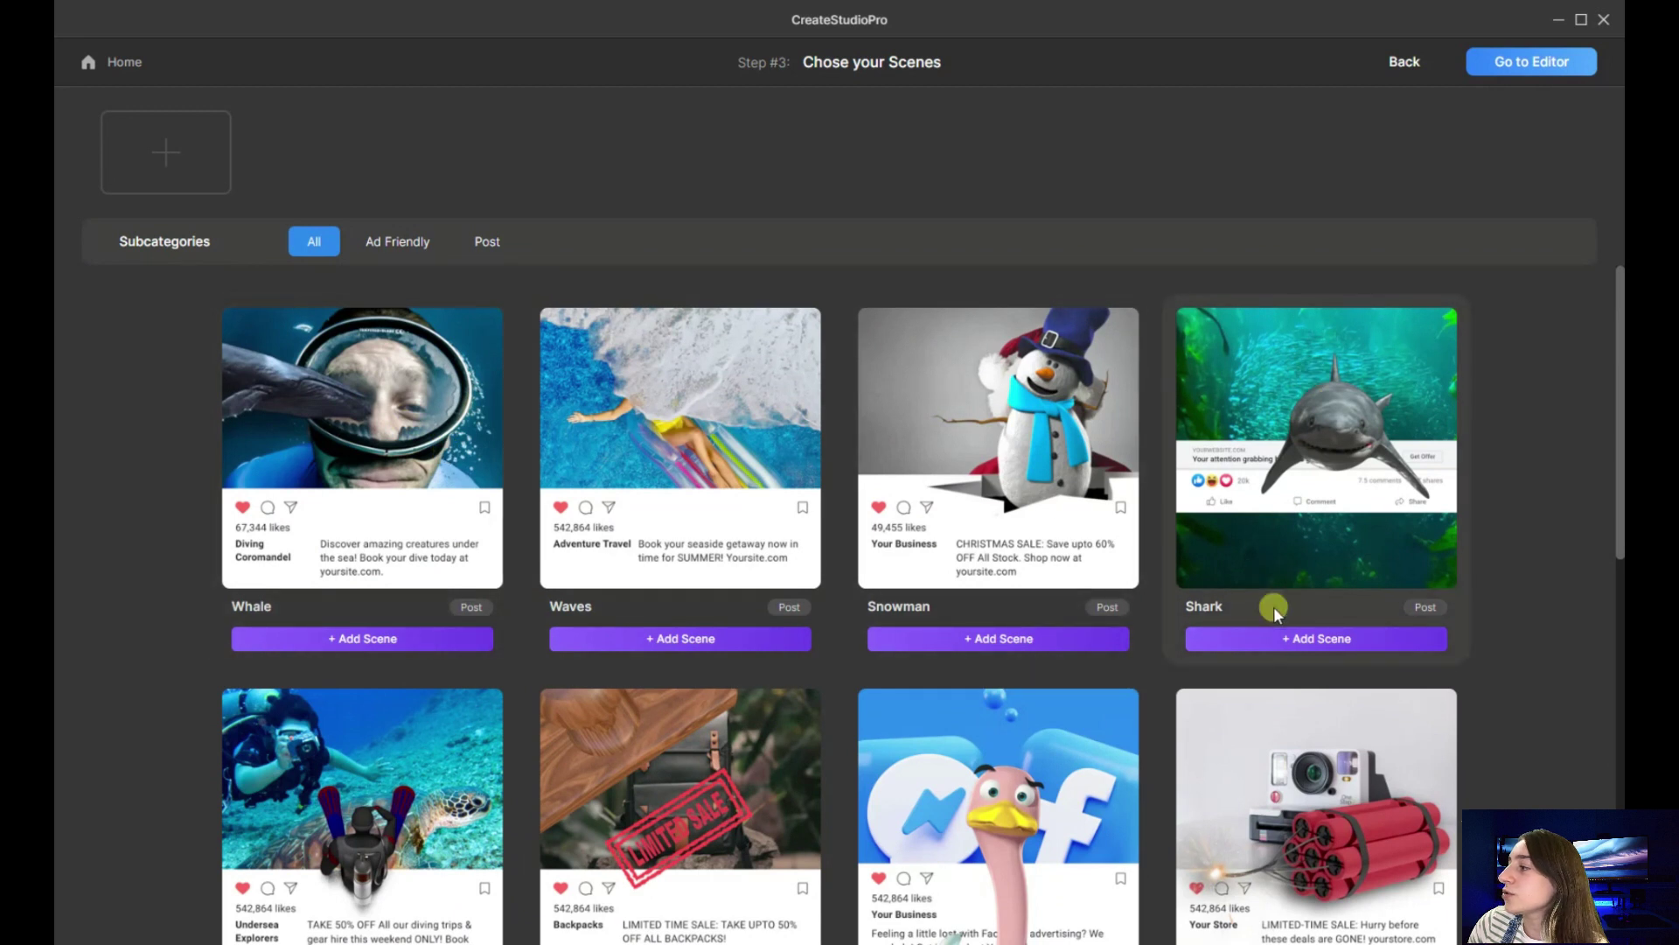
left_click(1282, 637)
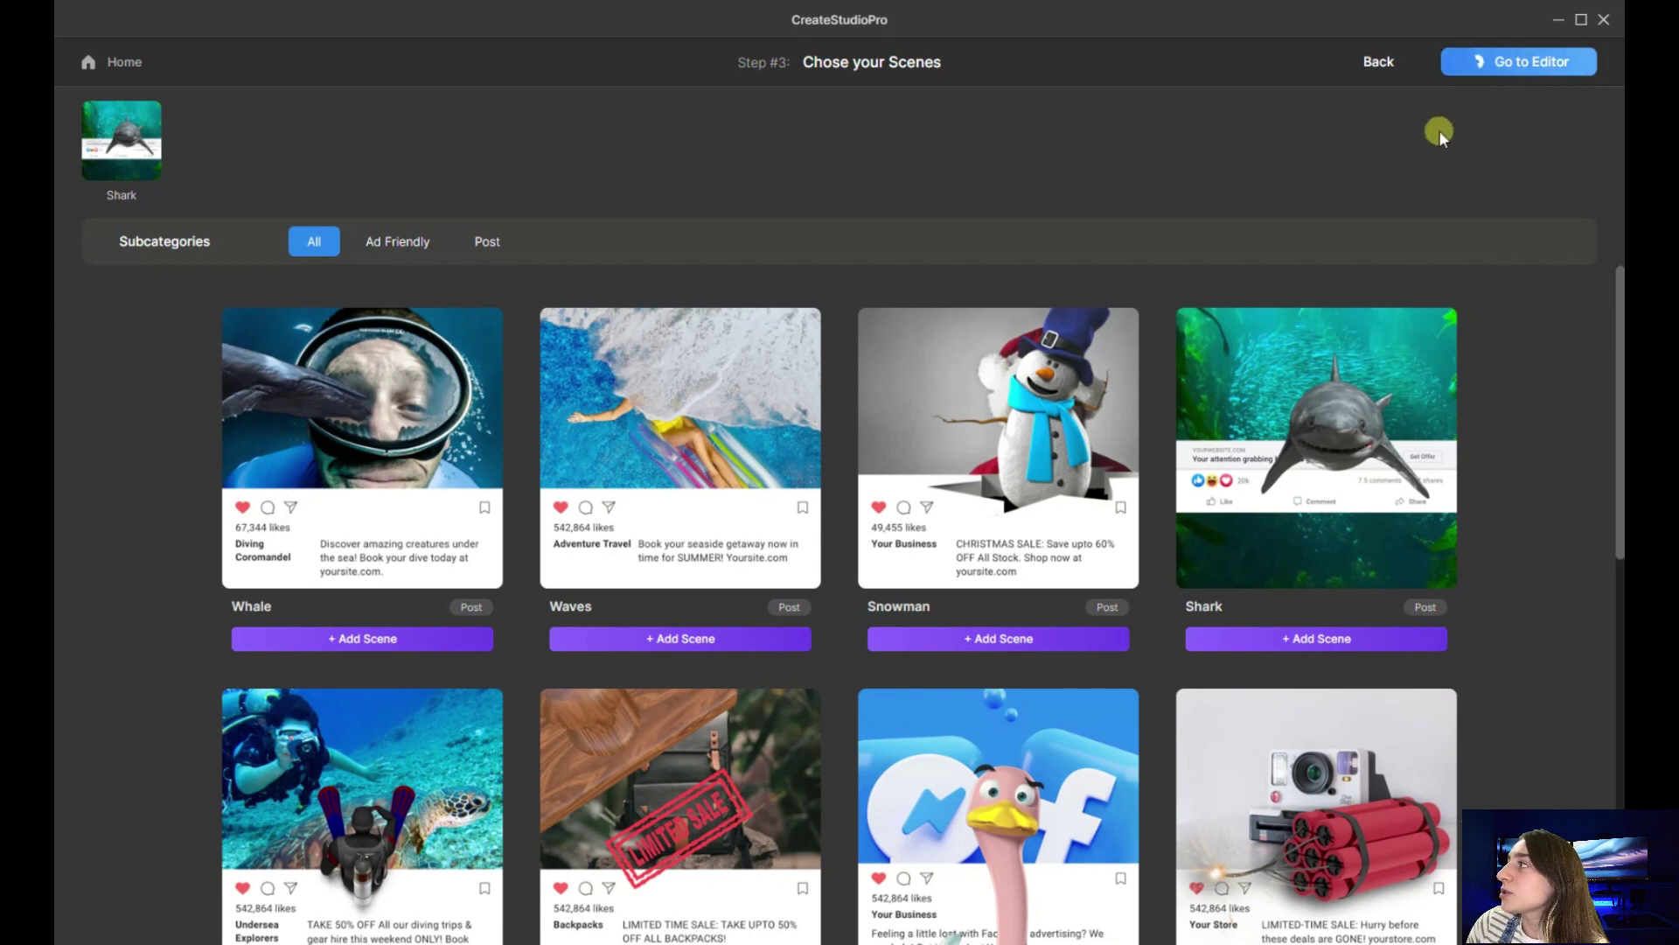
left_click(1477, 65)
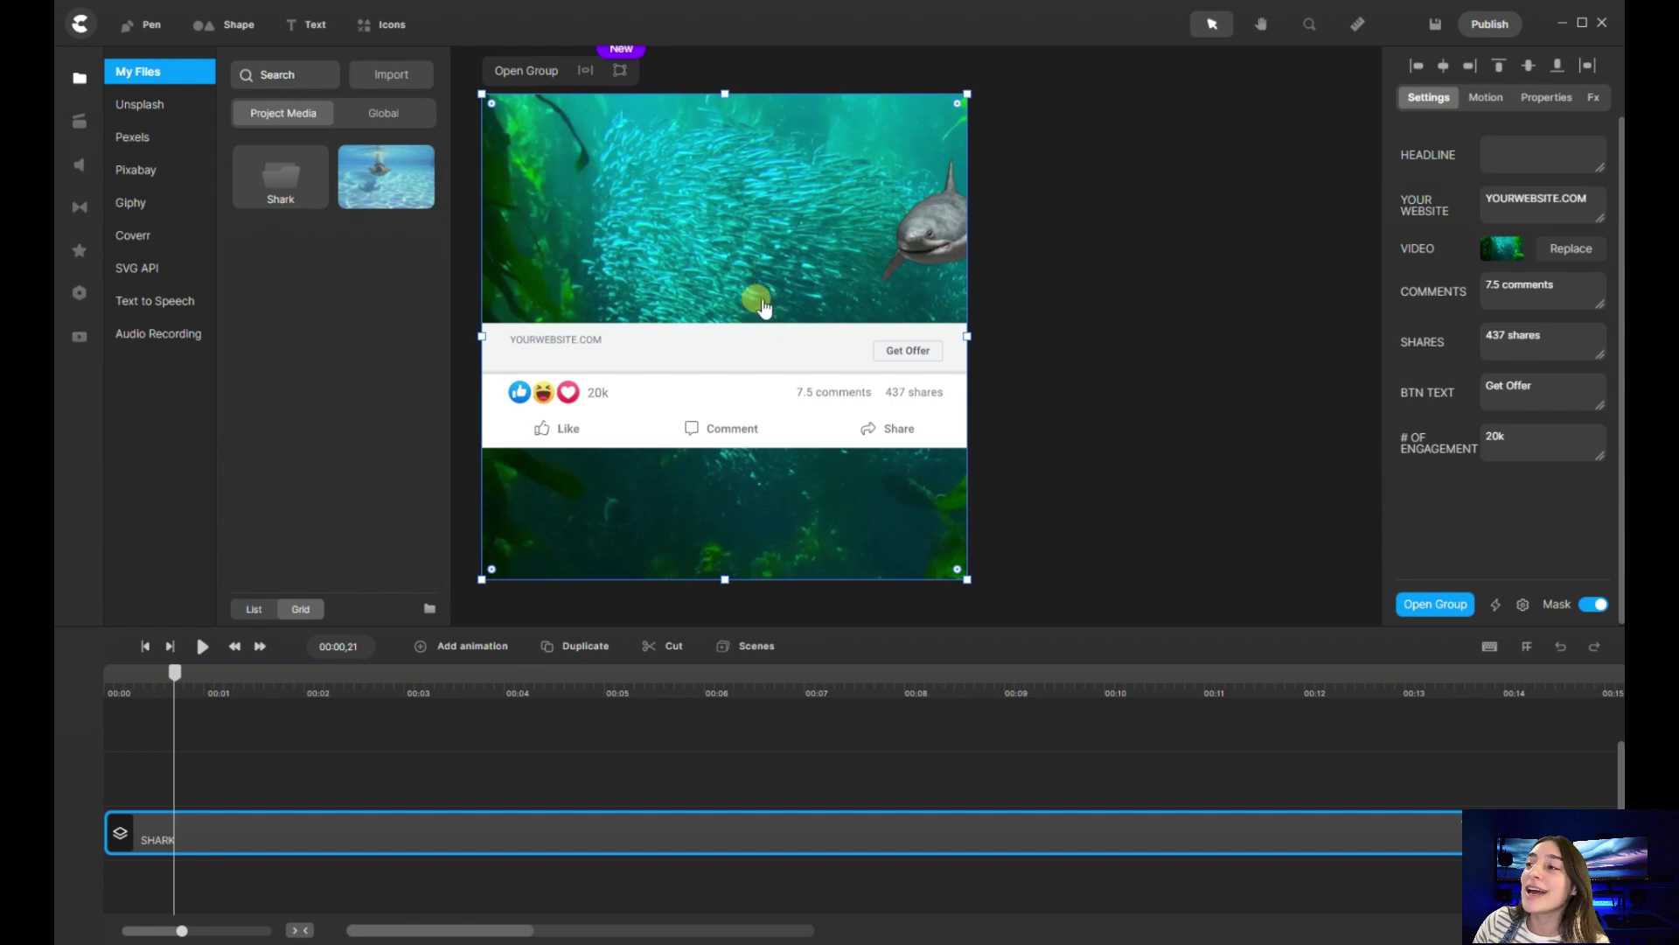
left_click(114, 671)
left_click(201, 646)
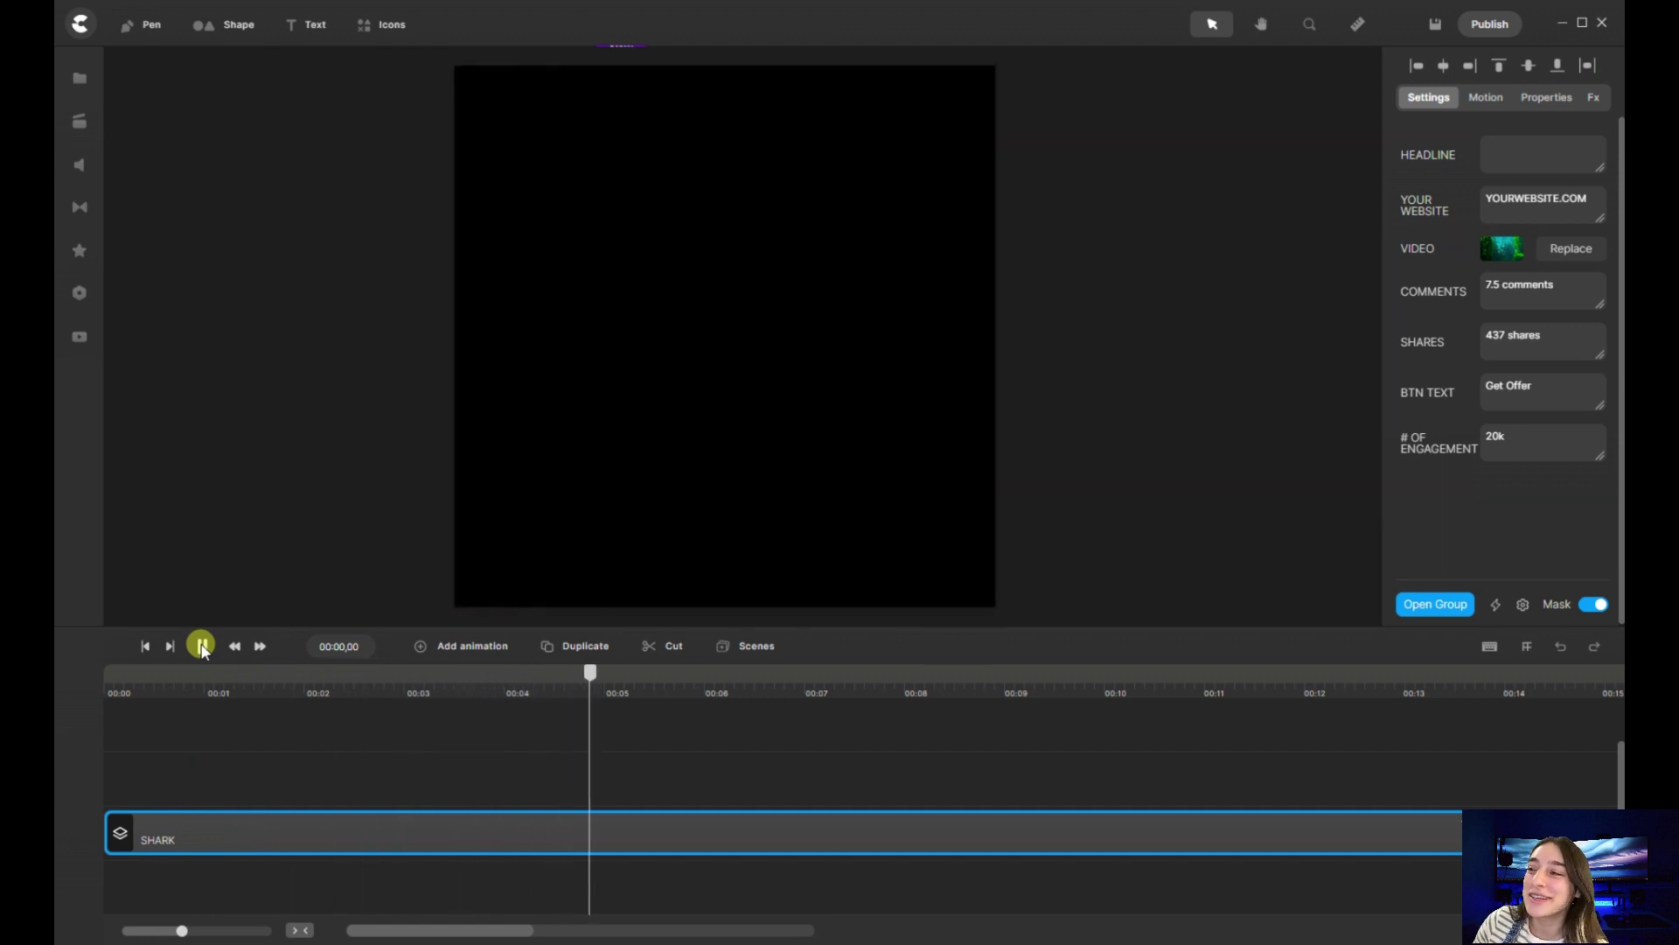
left_click(204, 648)
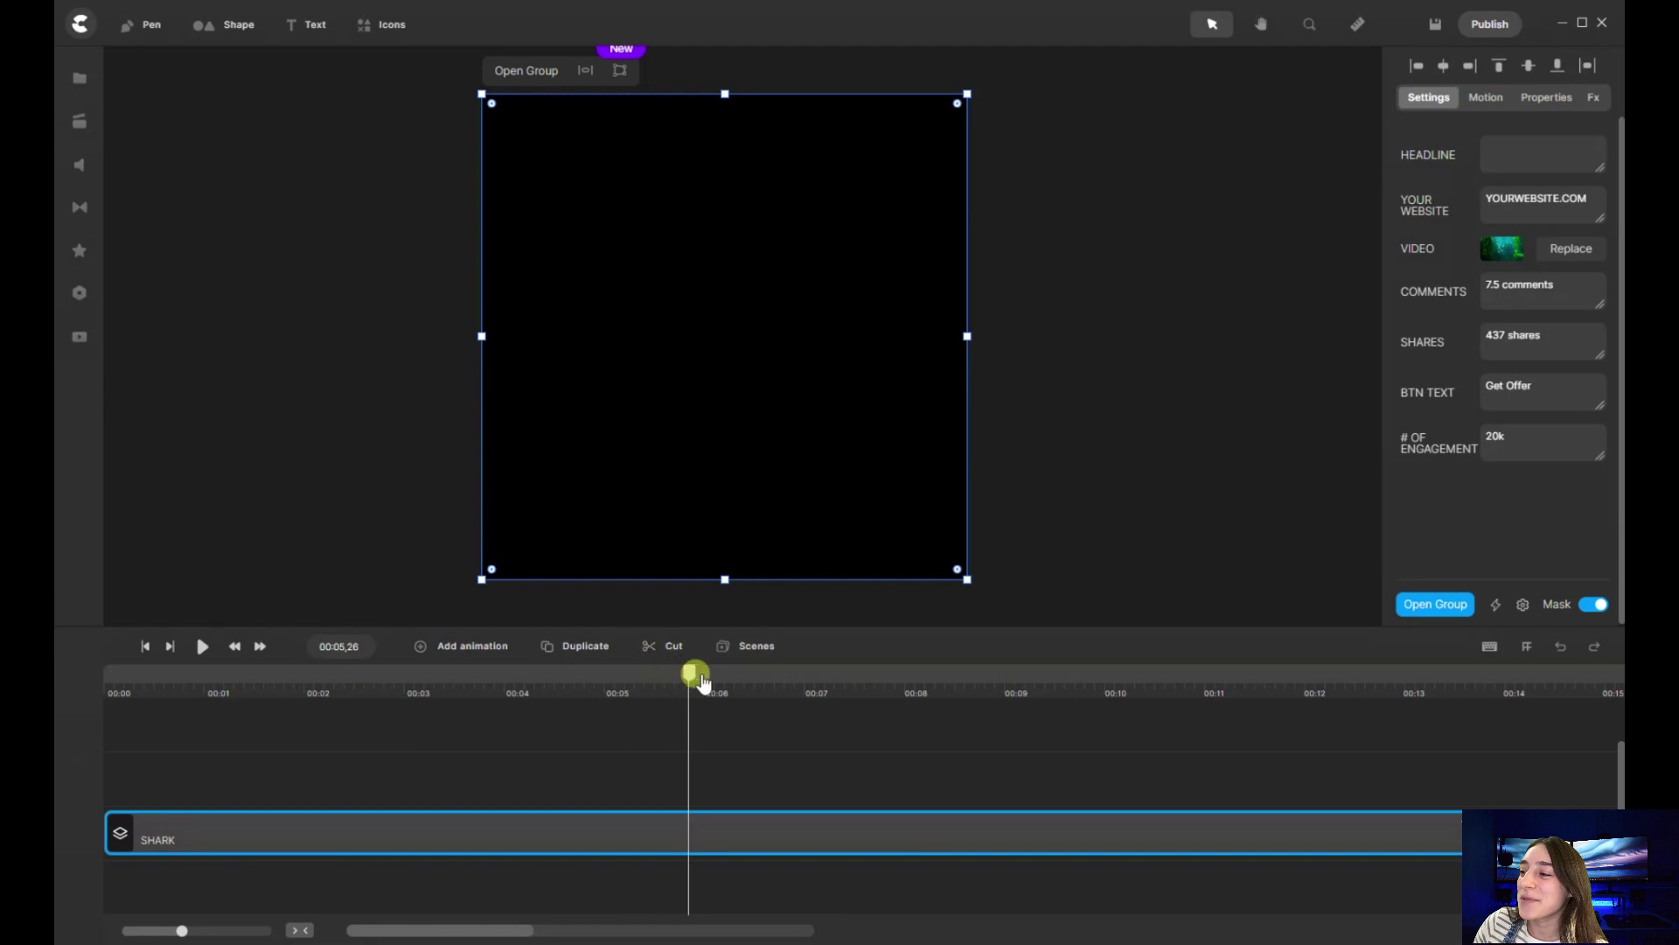
left_click_drag(690, 672, 263, 672)
left_click(153, 673)
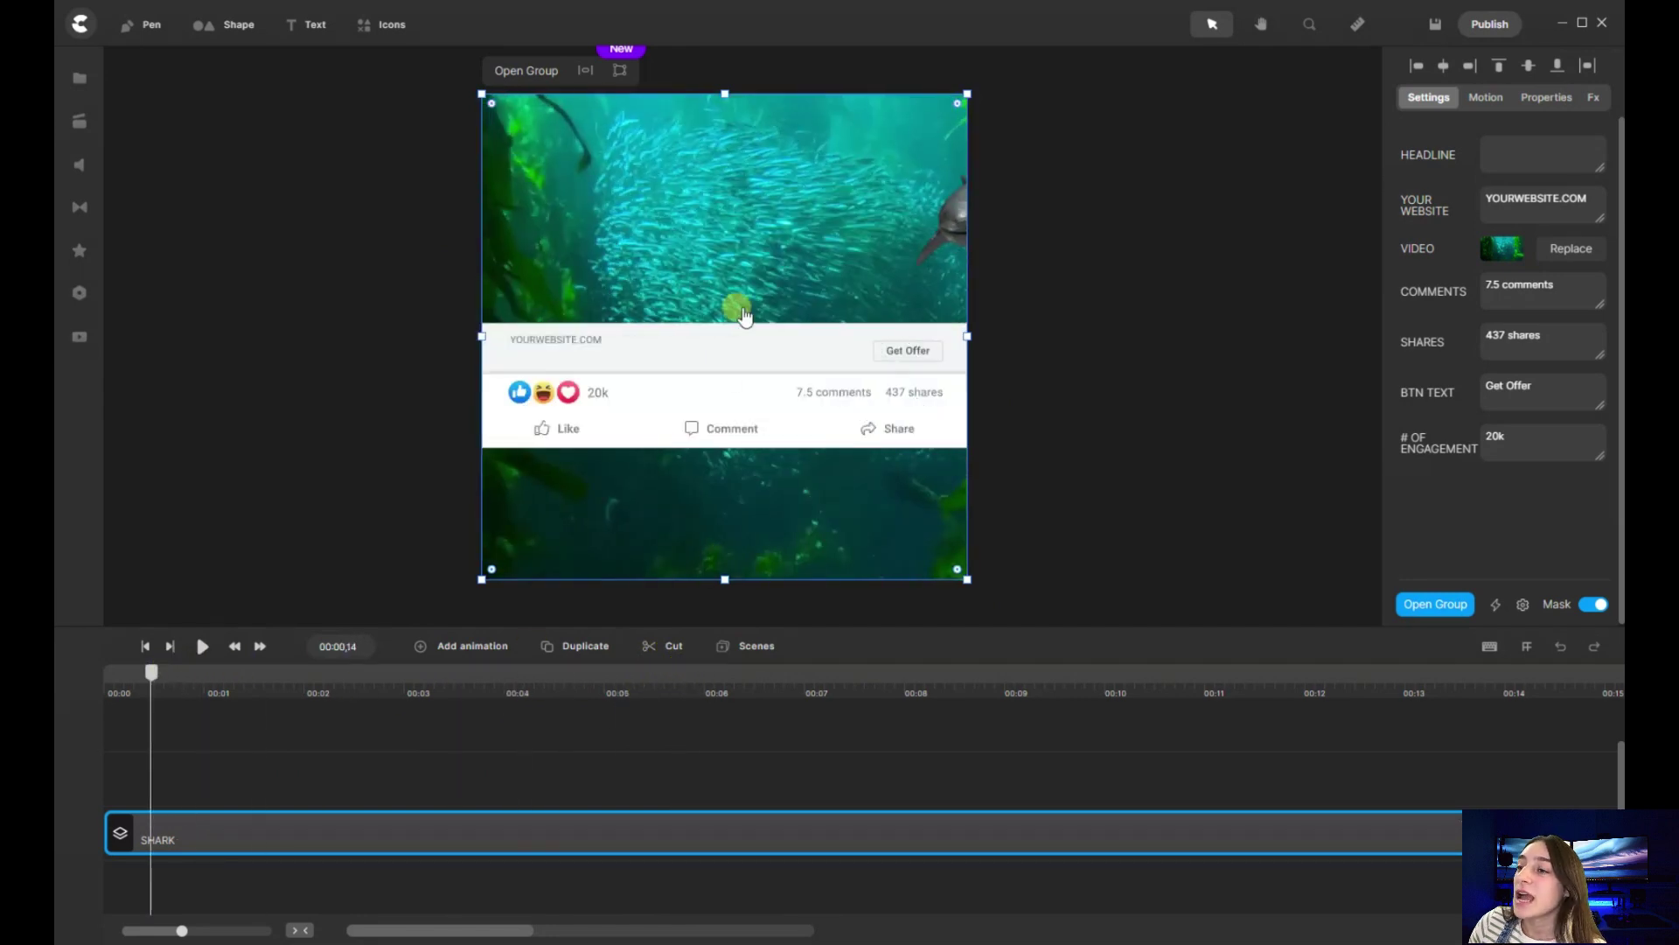
left_click(145, 647)
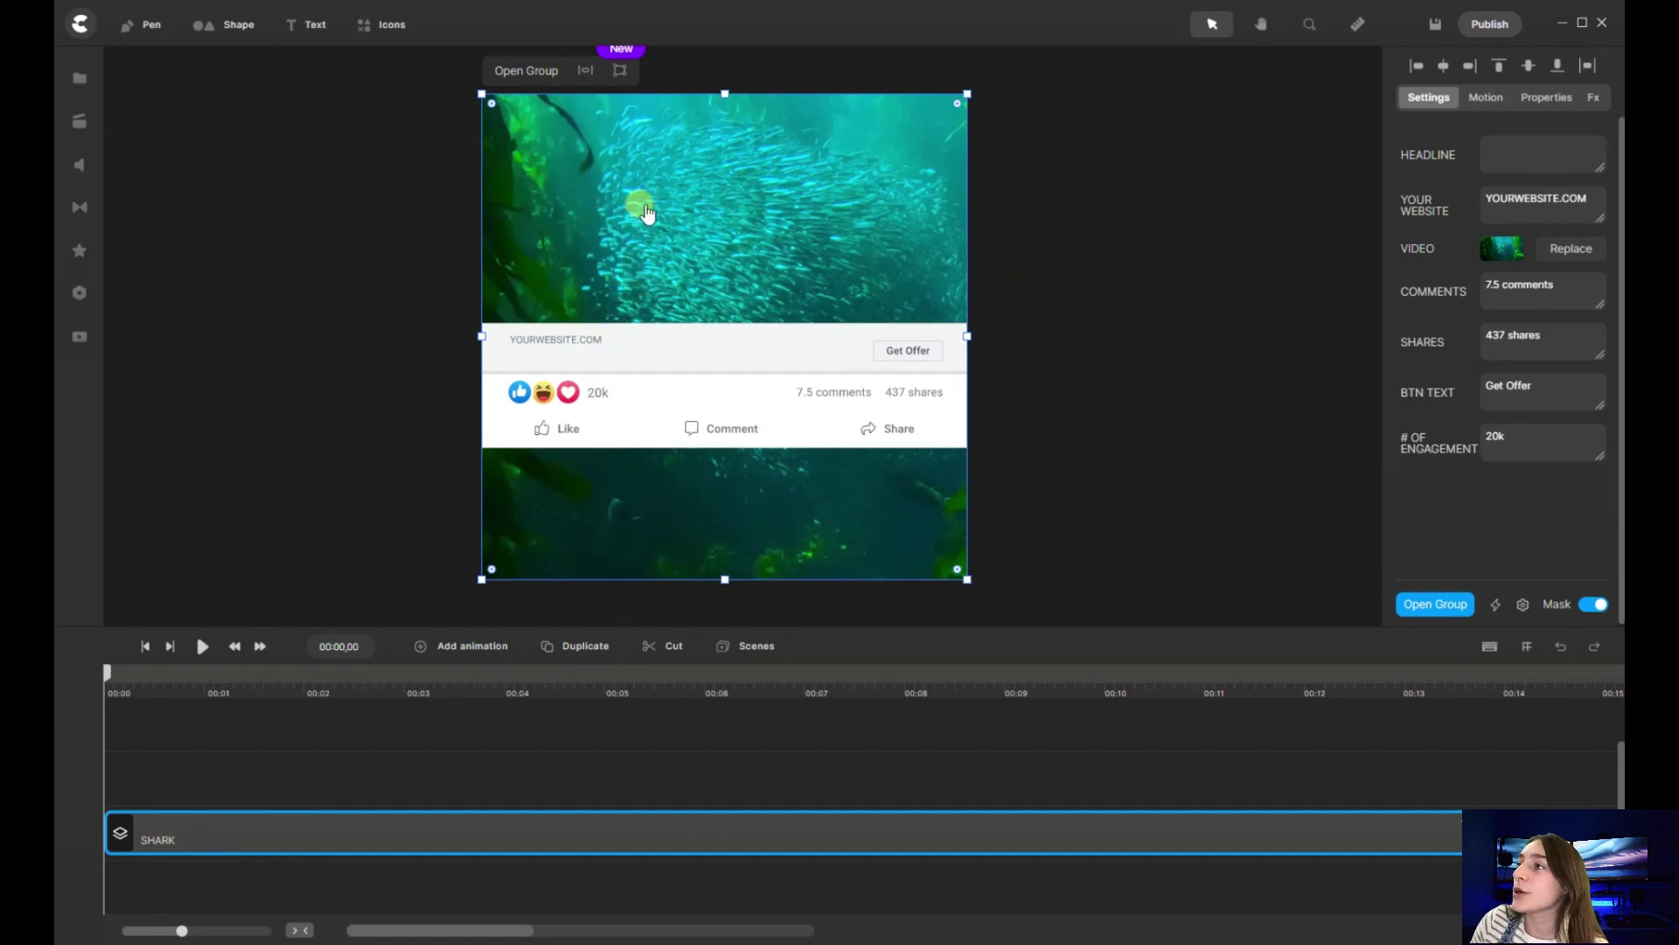
Replace the post's background video with the imported pool clip from the Shark folder
left_click(1571, 248)
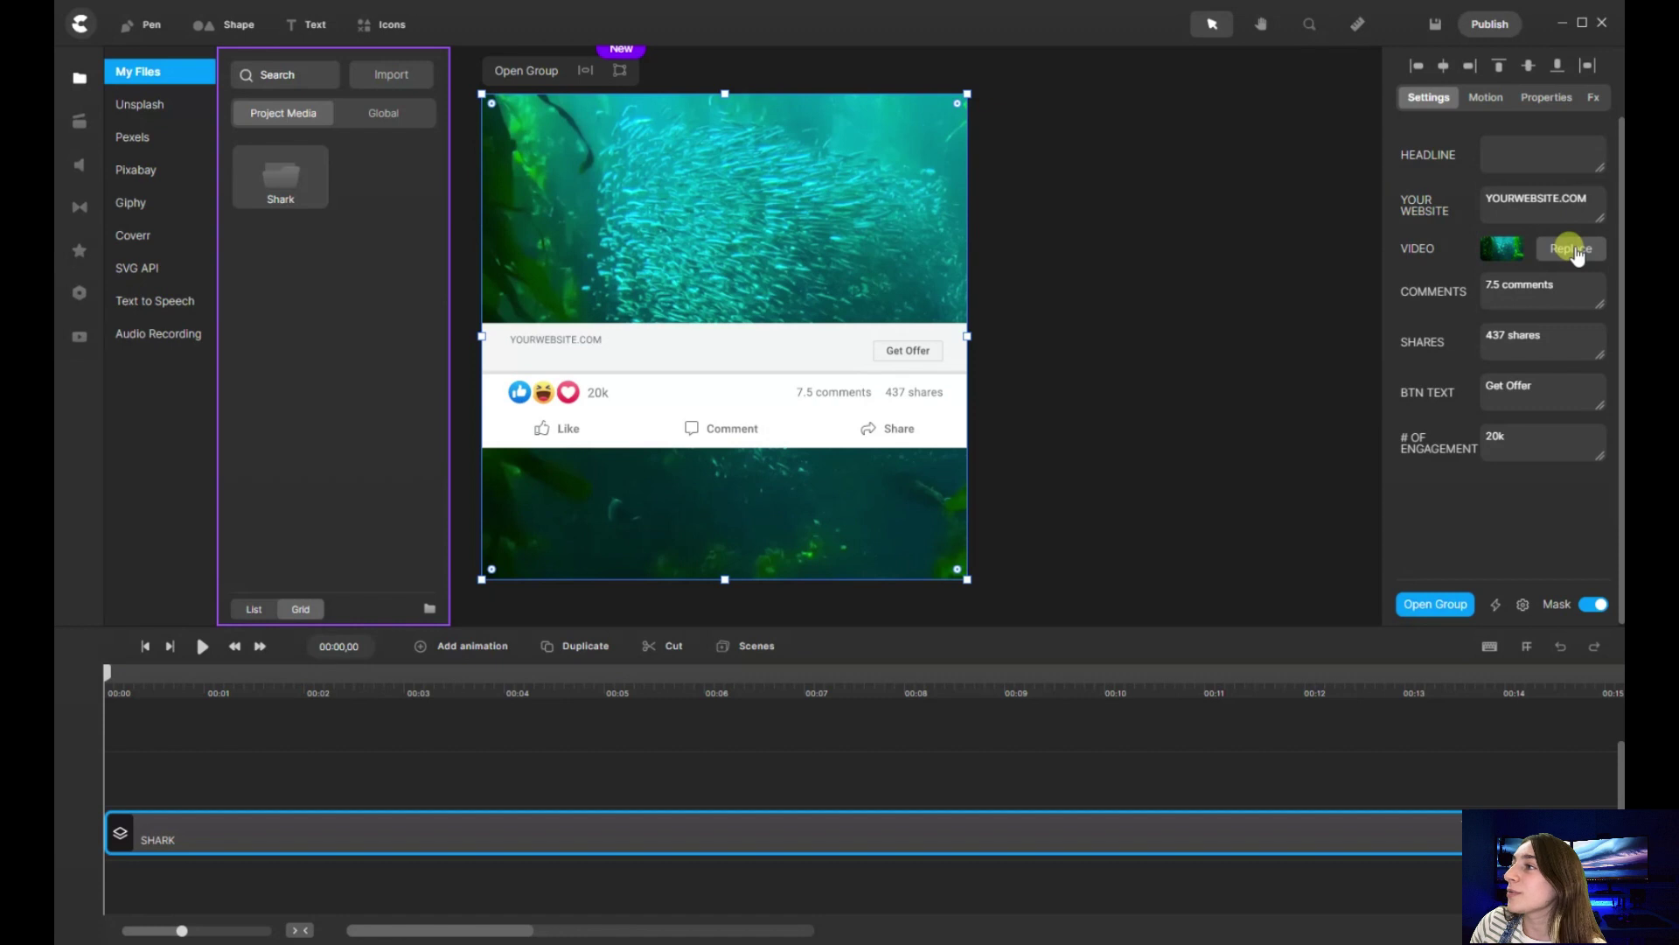
left_click(382, 75)
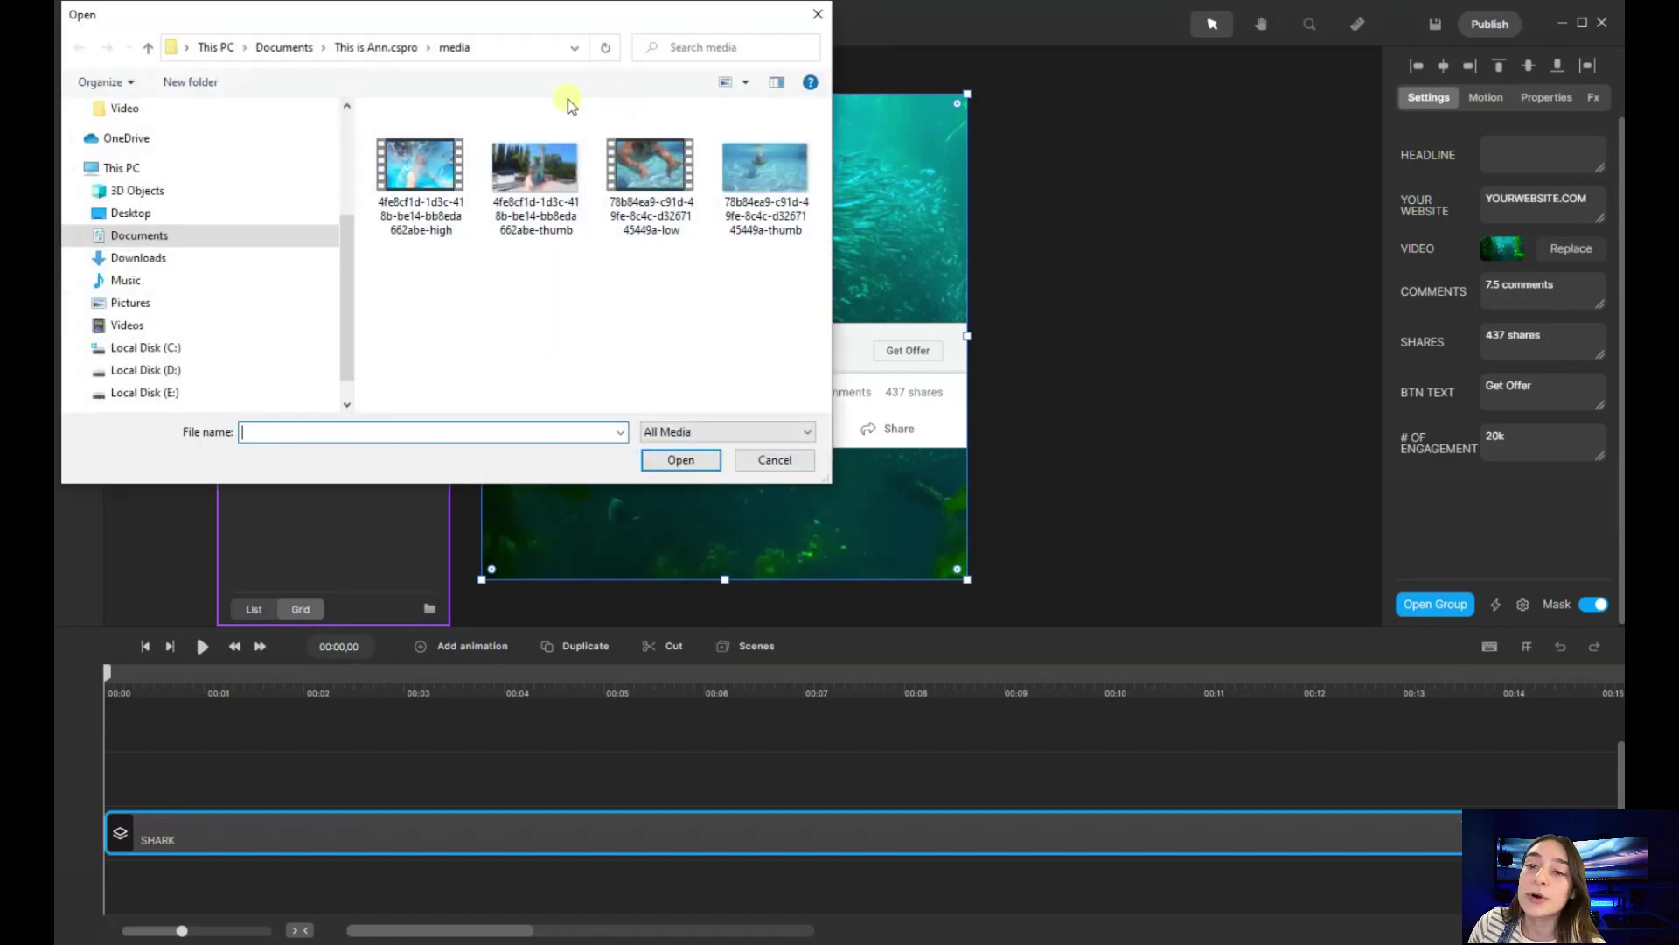
double_click(760, 171)
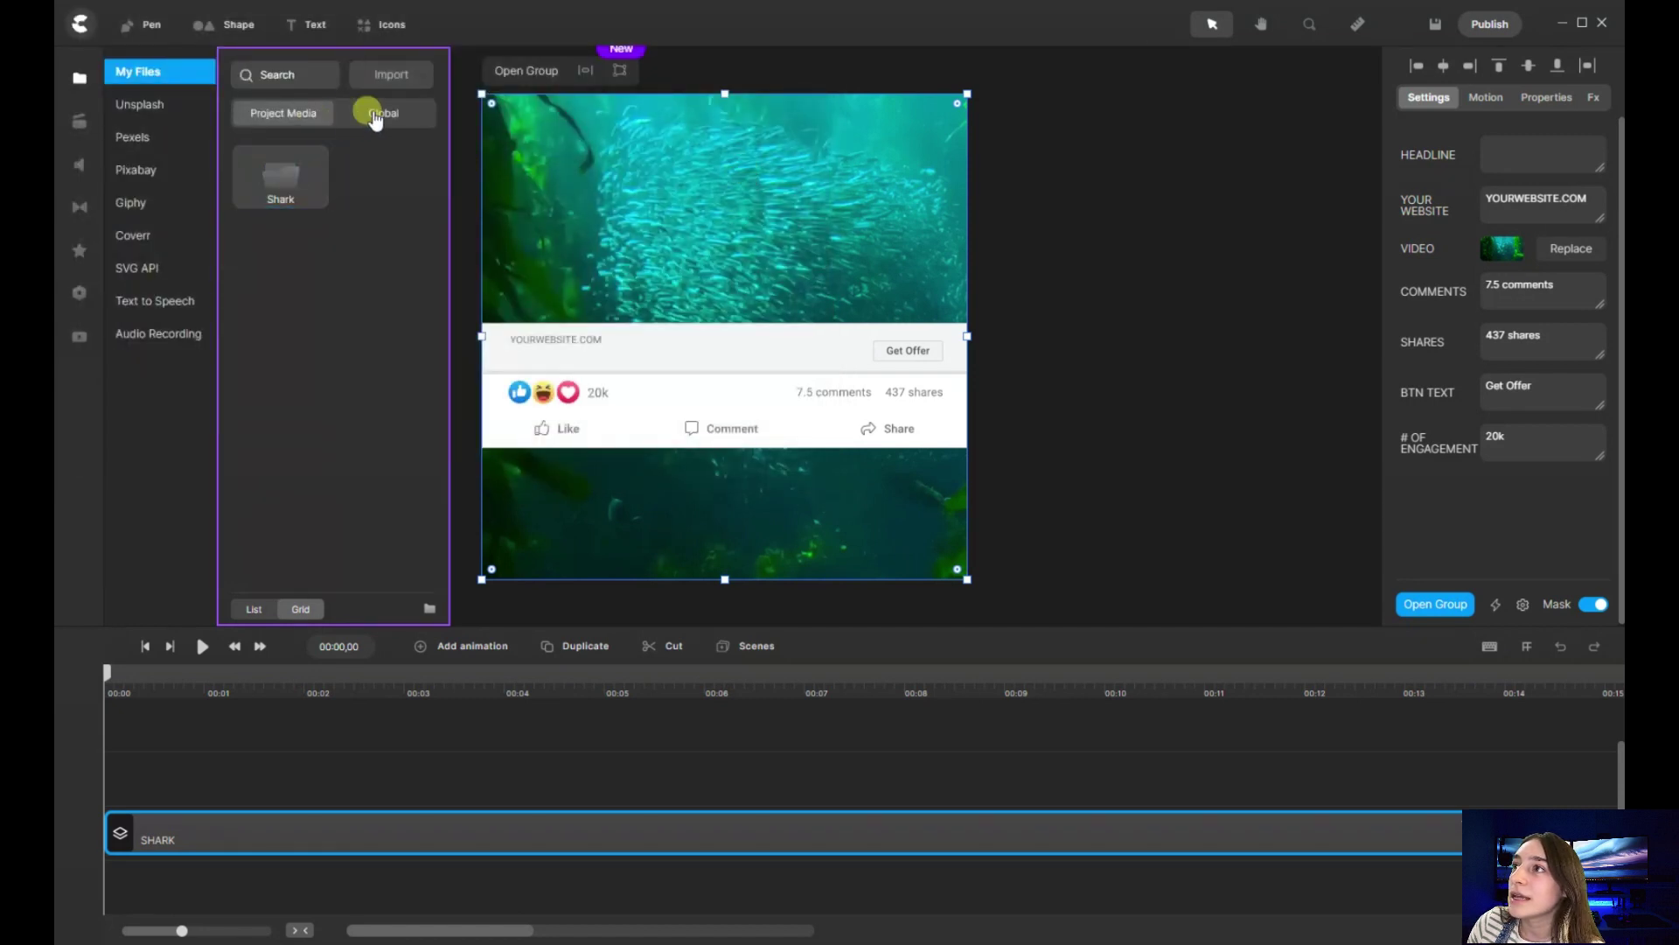
left_click(375, 116)
left_click(319, 121)
double_click(284, 177)
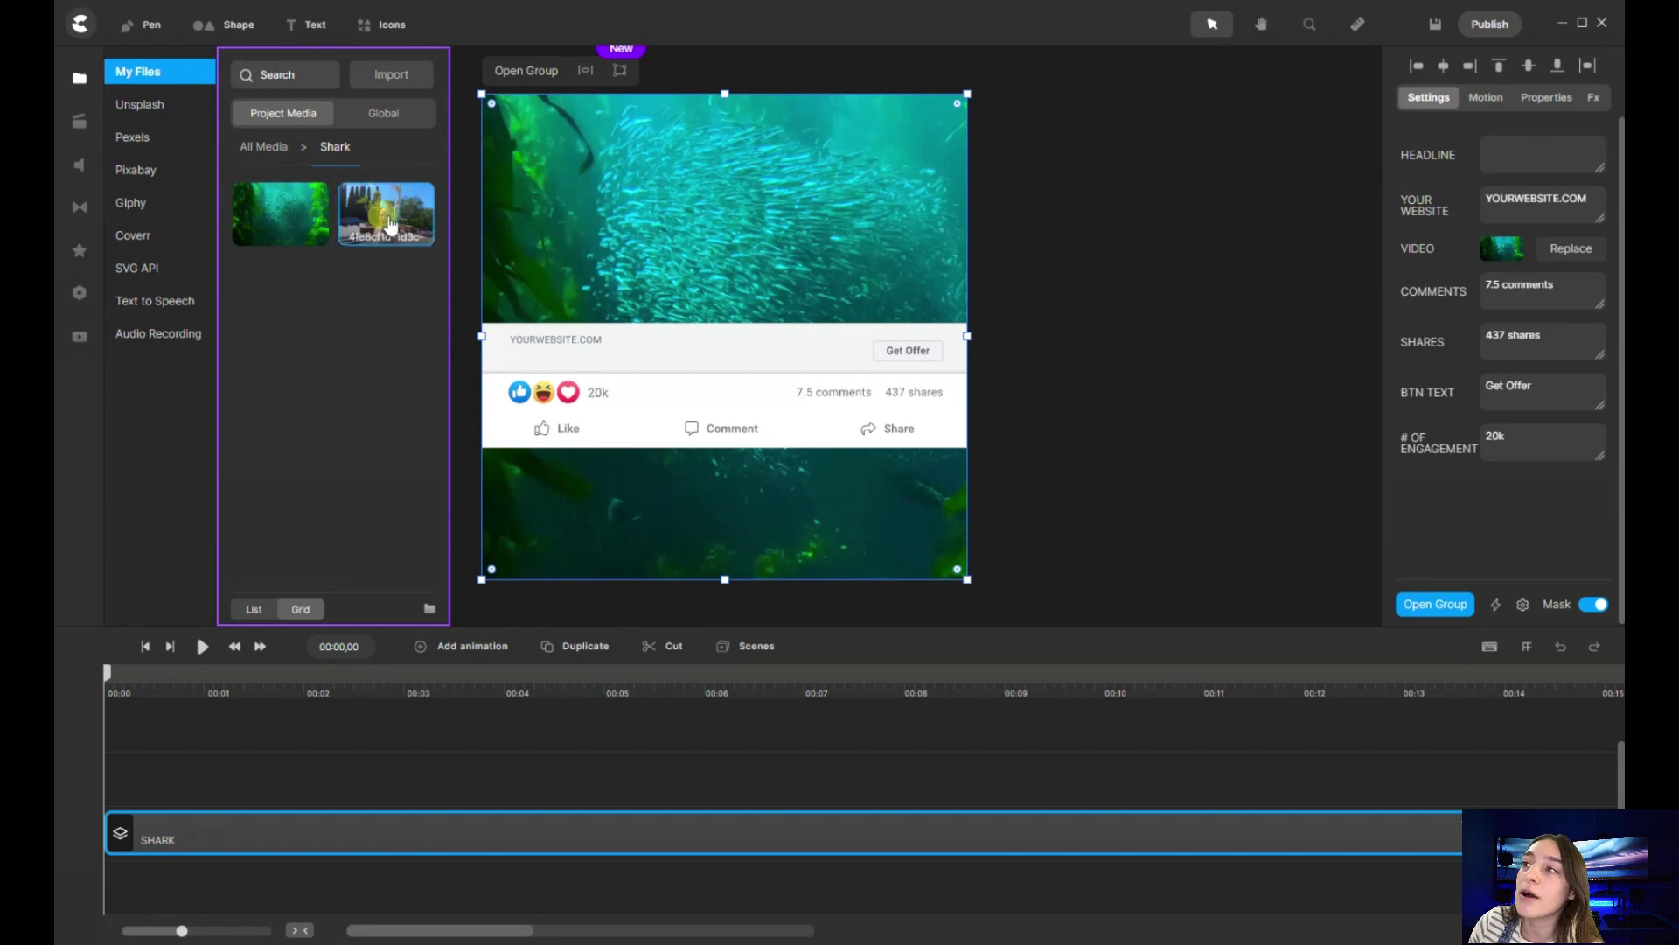
left_click(386, 221)
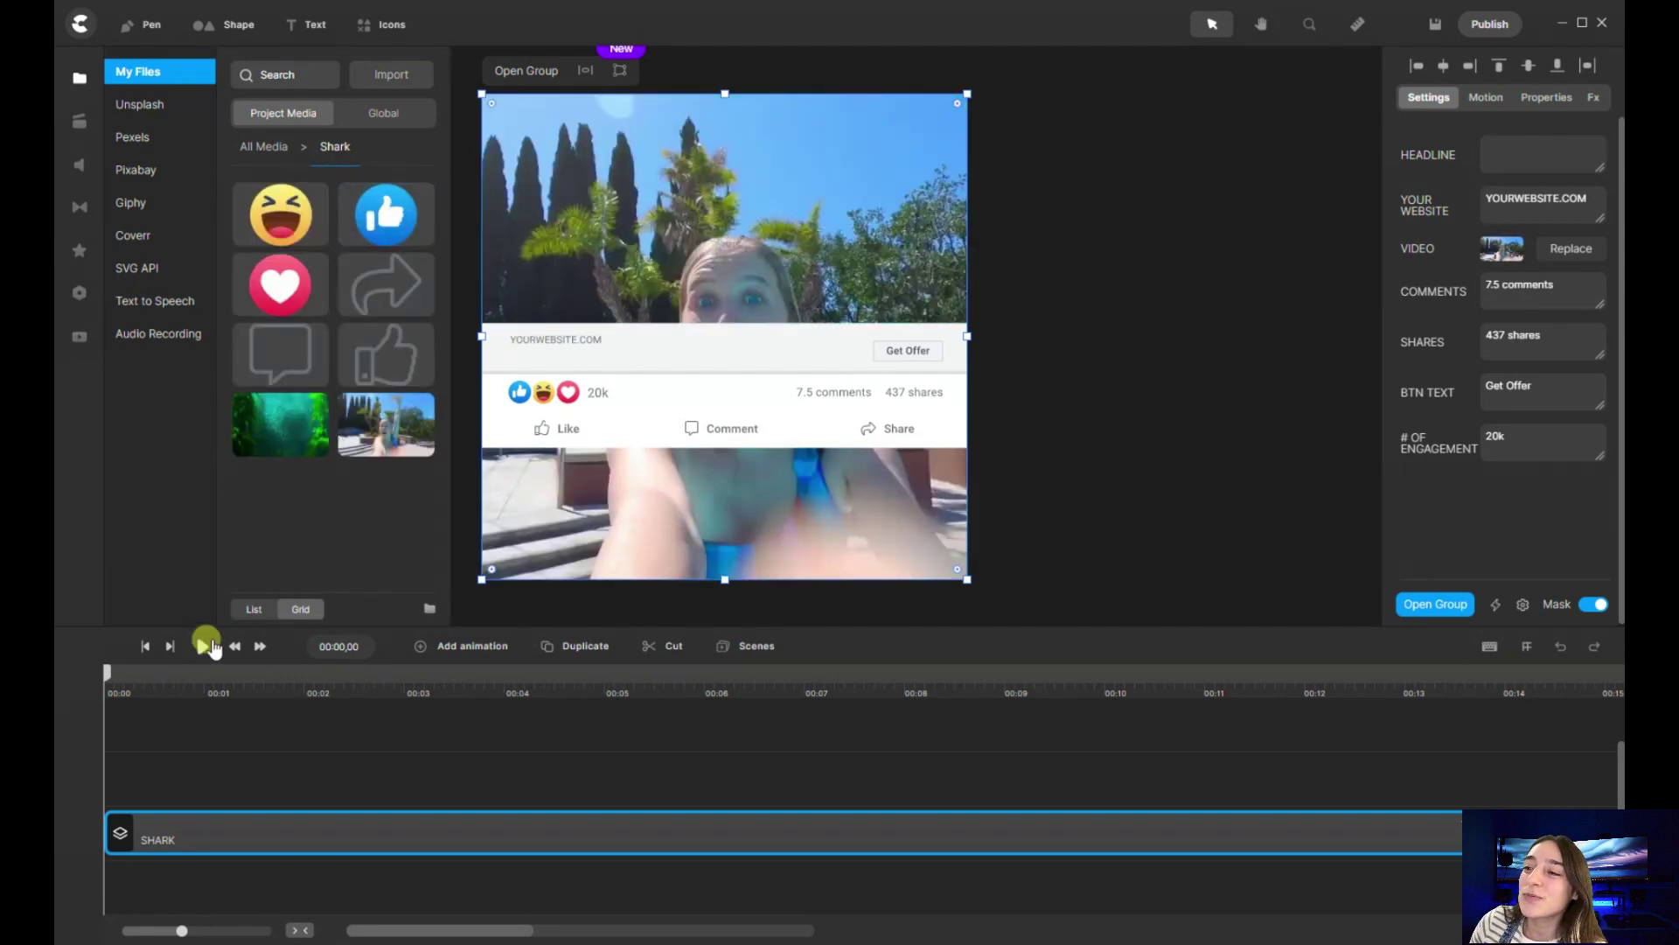
Preview the updated scene and rewind to the start of the clip
left_click(207, 646)
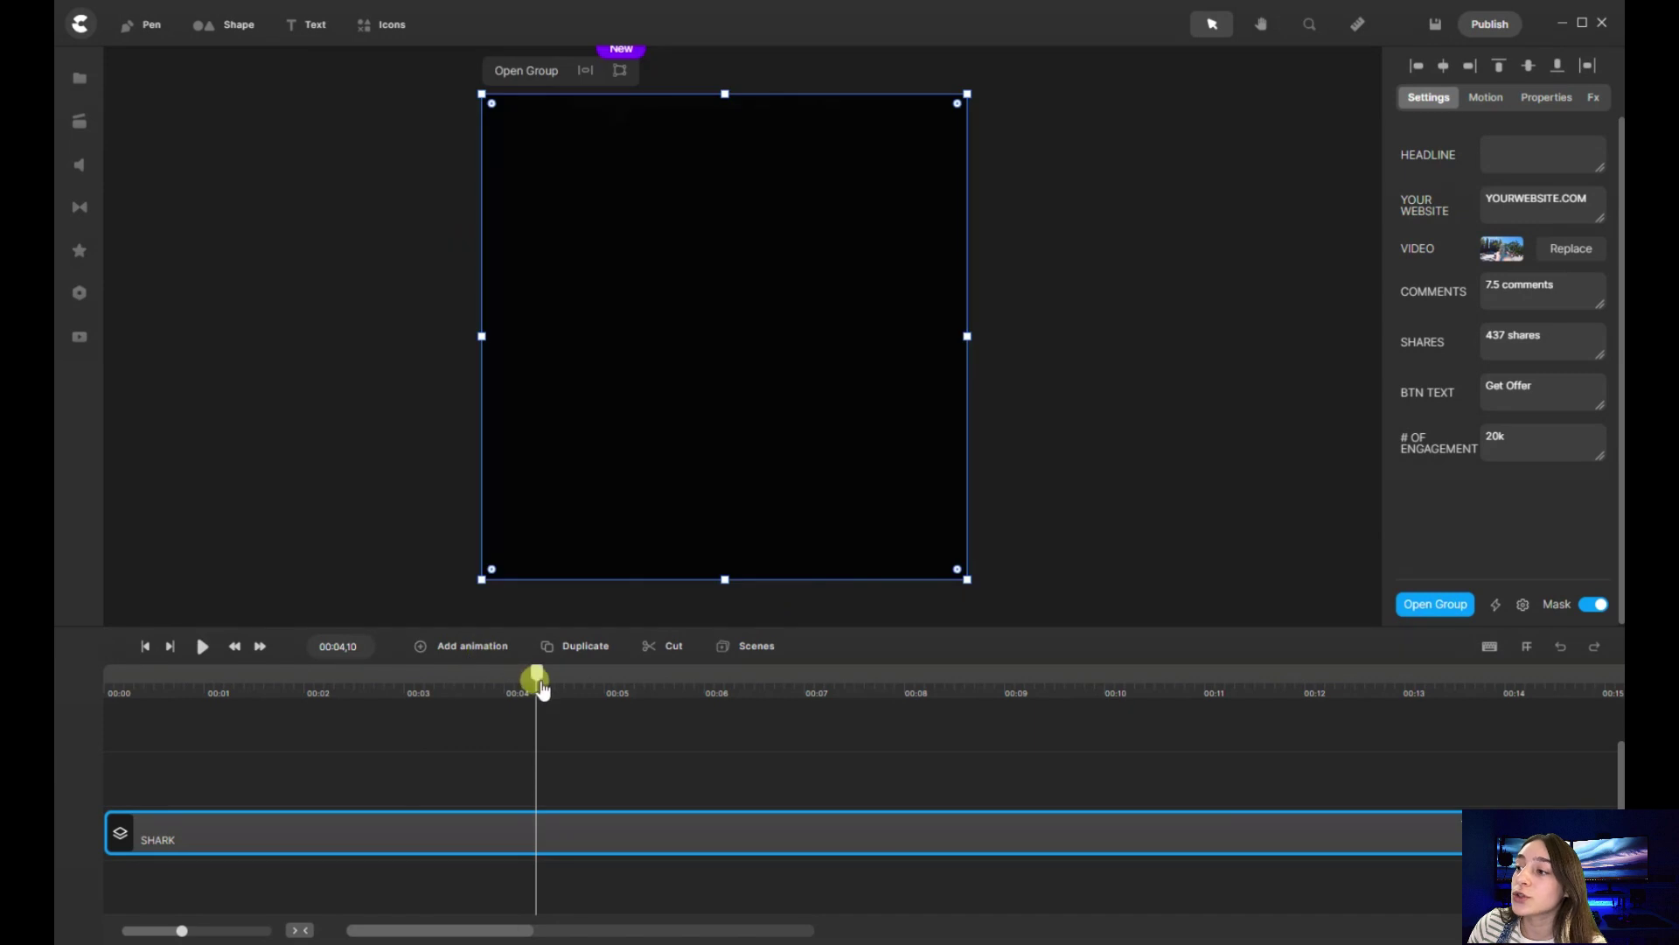
left_click(403, 688)
left_click_drag(338, 696, 114, 691)
type("I saw a shark!!!")
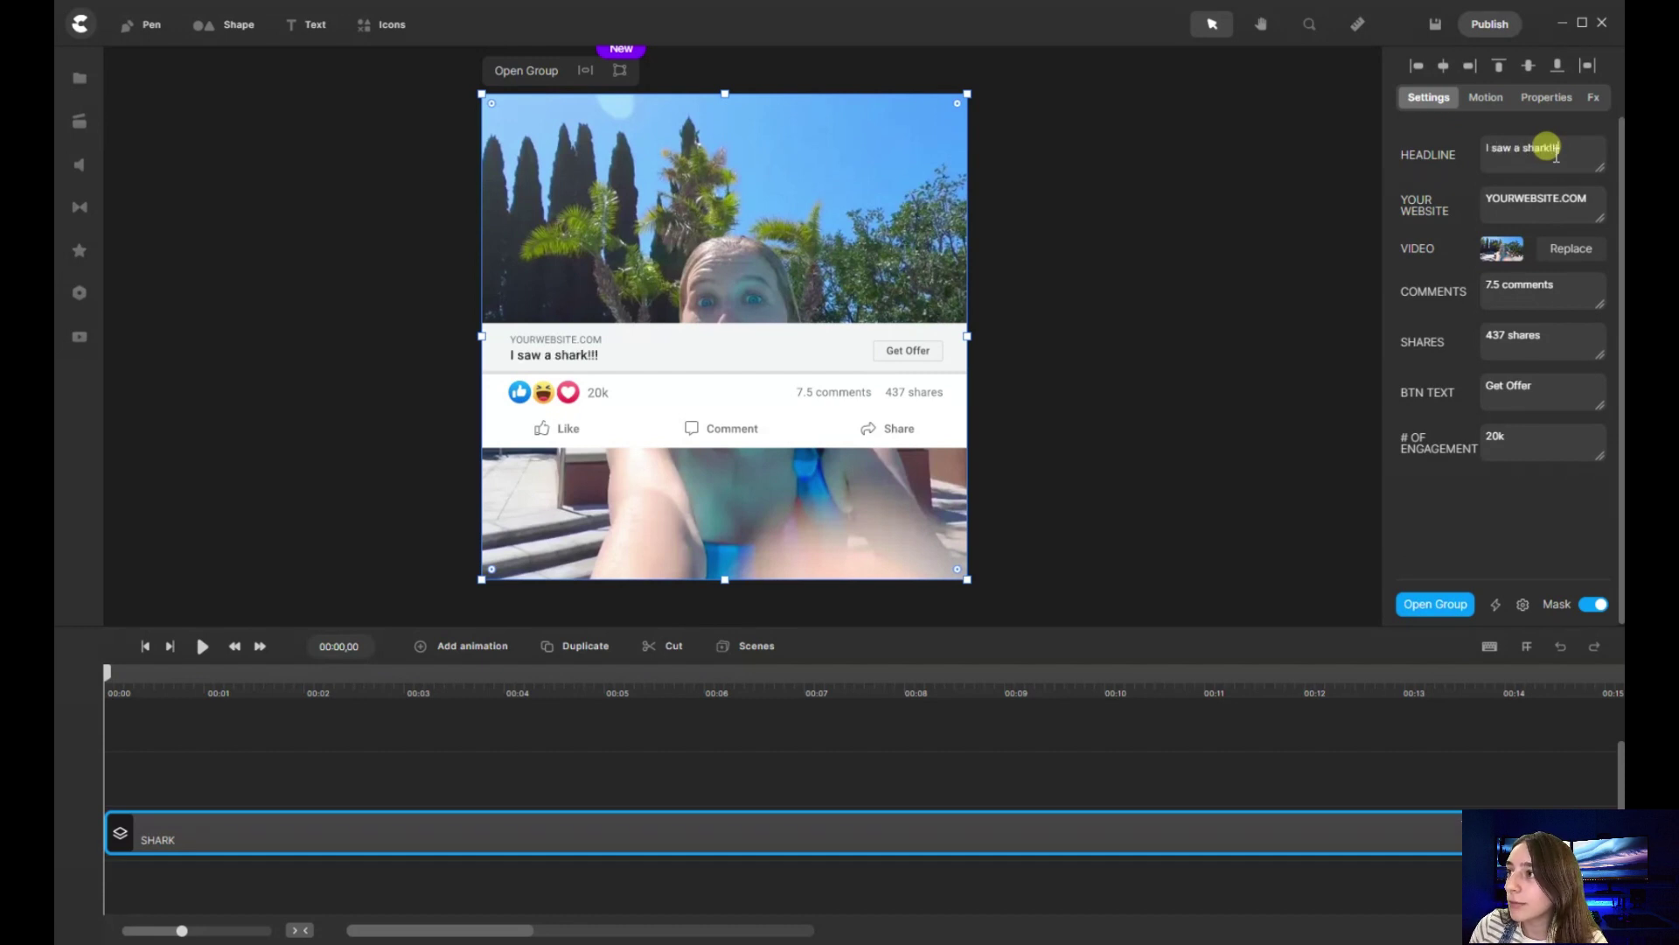
Set the headline to 'I saw a shark!!!', save the project and bring up Publish
left_click(1497, 200)
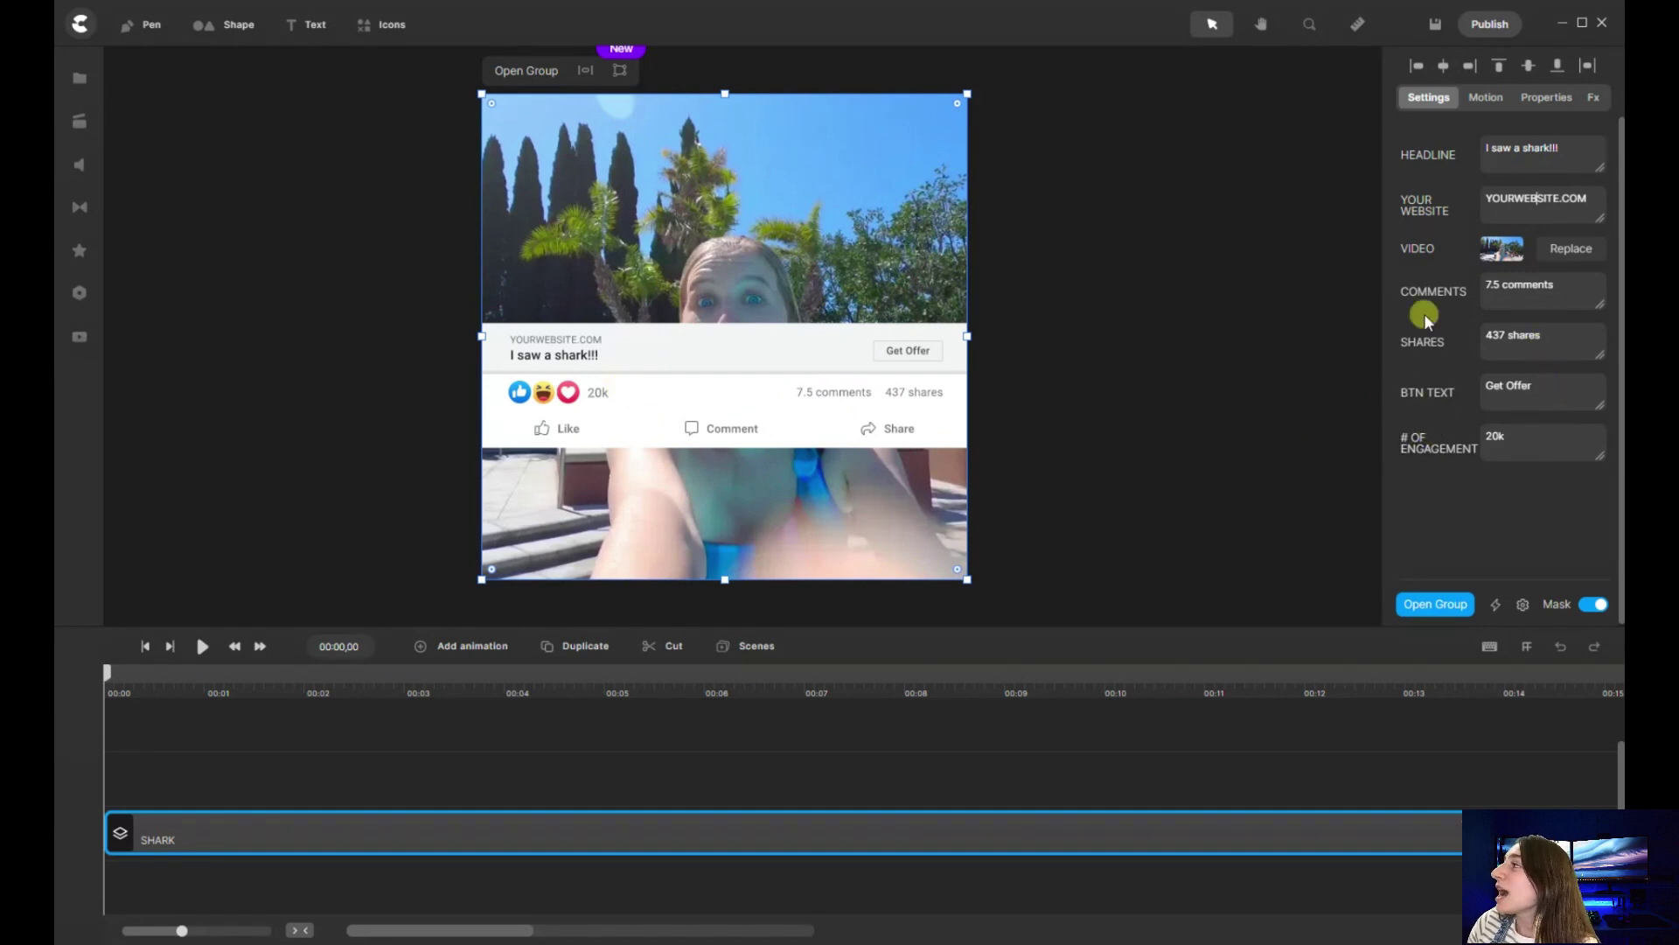
scroll(655, 394, "up", 3)
scroll(682, 393, "up", 3)
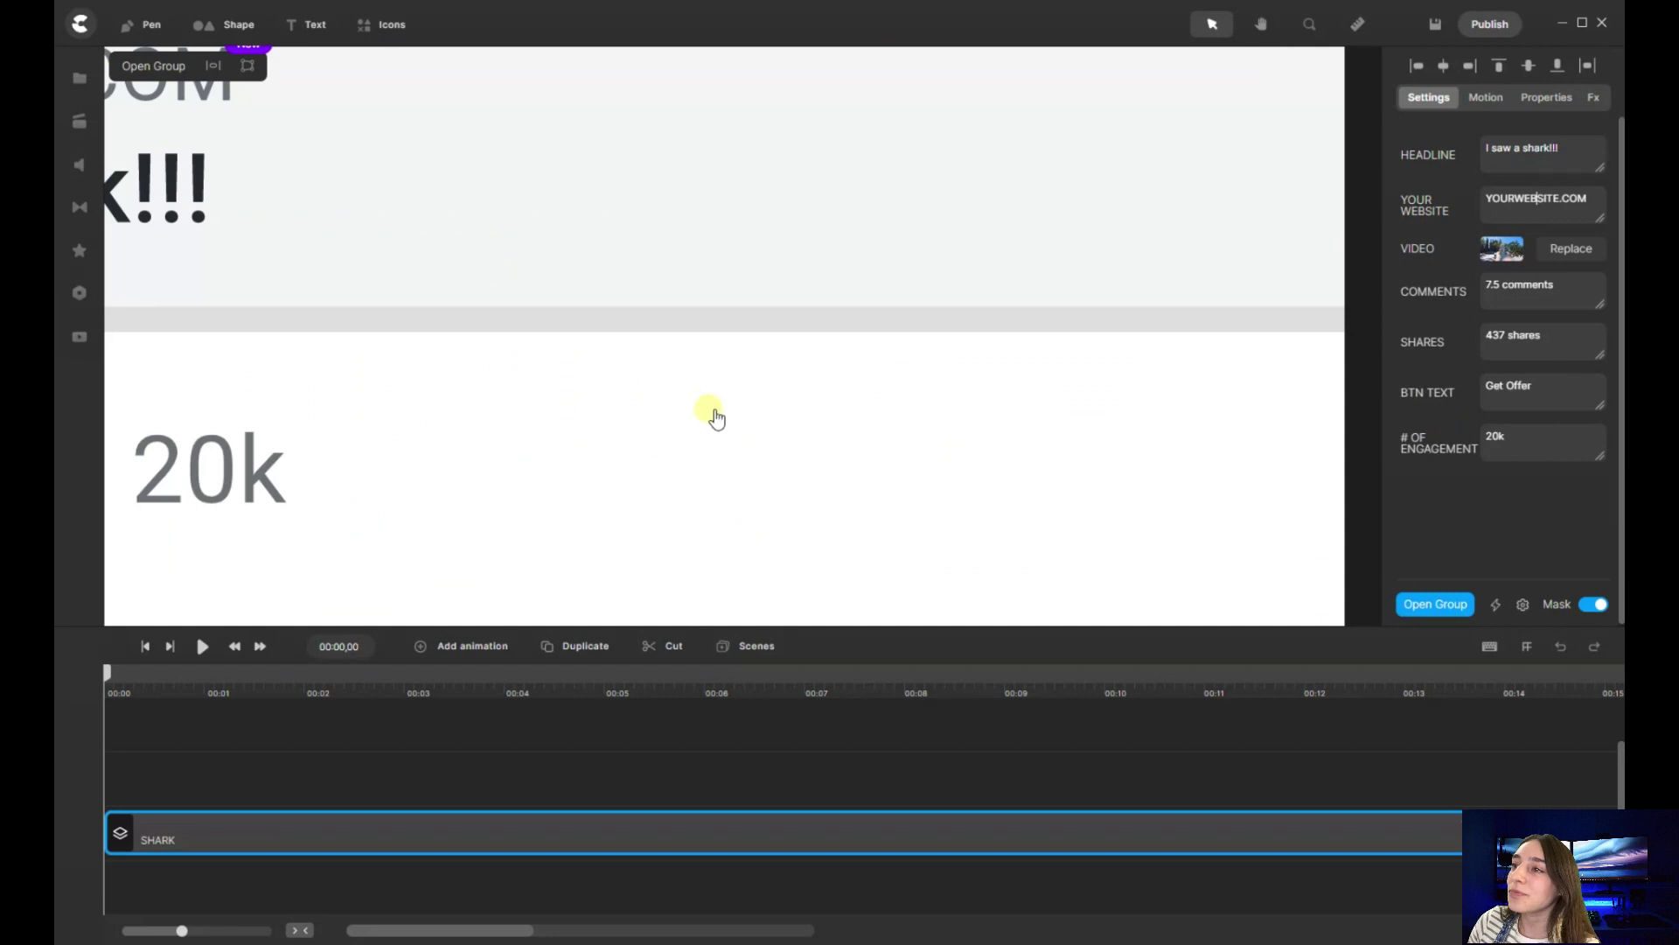
scroll(712, 412, "down", 5)
scroll(715, 421, "down", 3)
scroll(1086, 204, "up", 3)
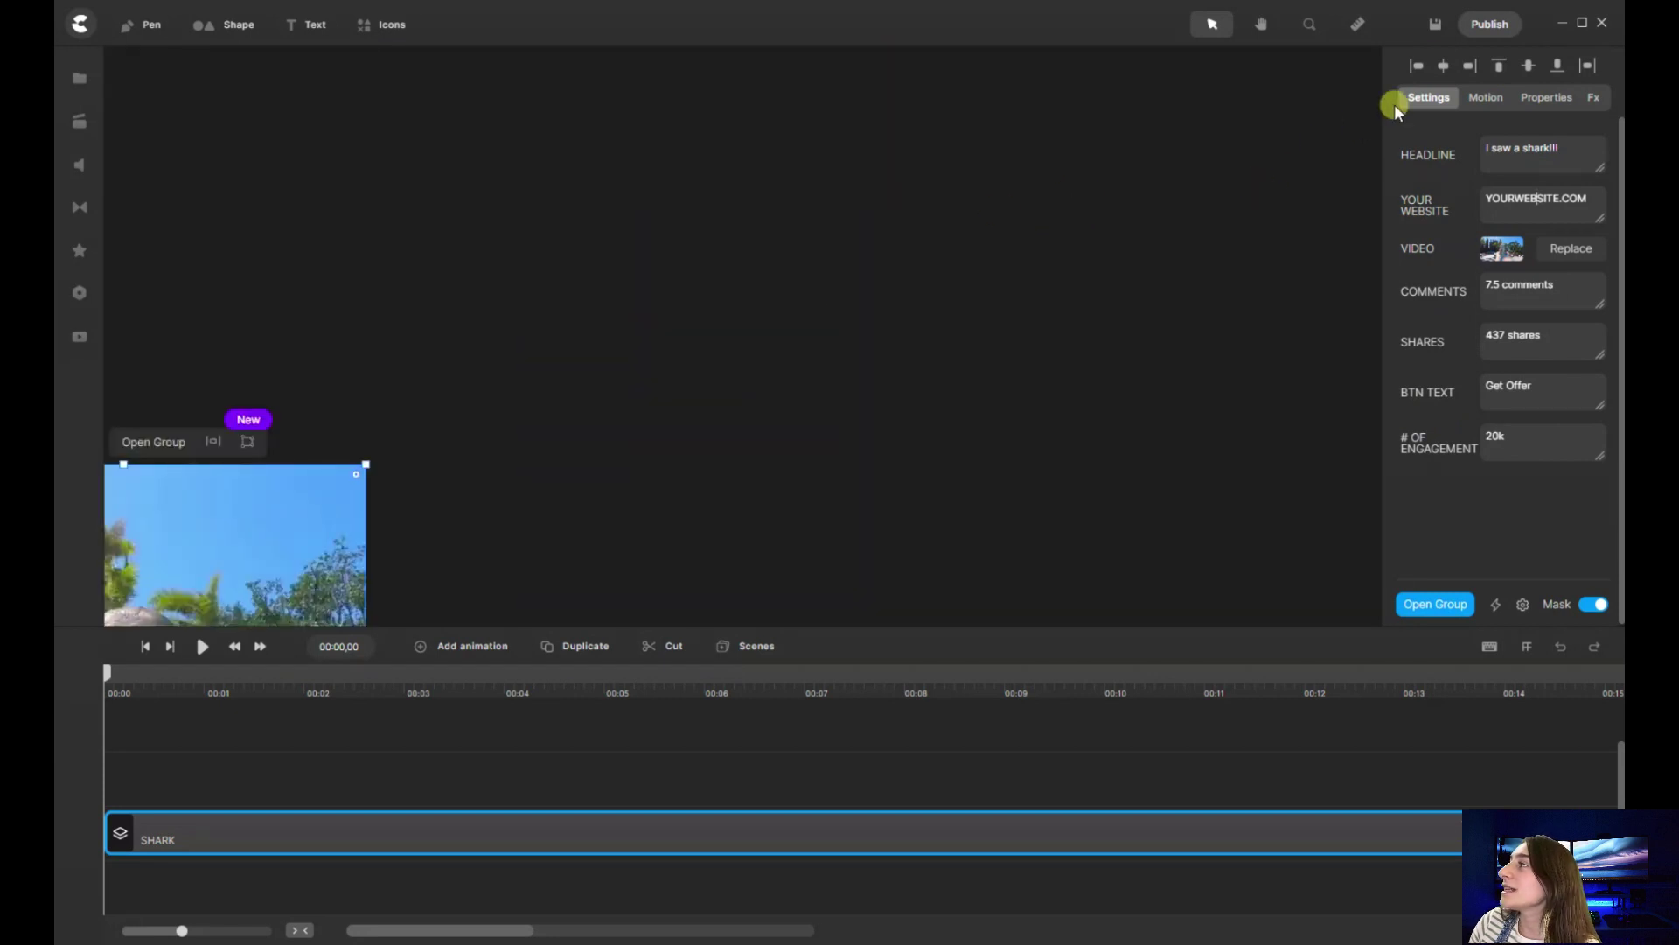
left_click(1441, 23)
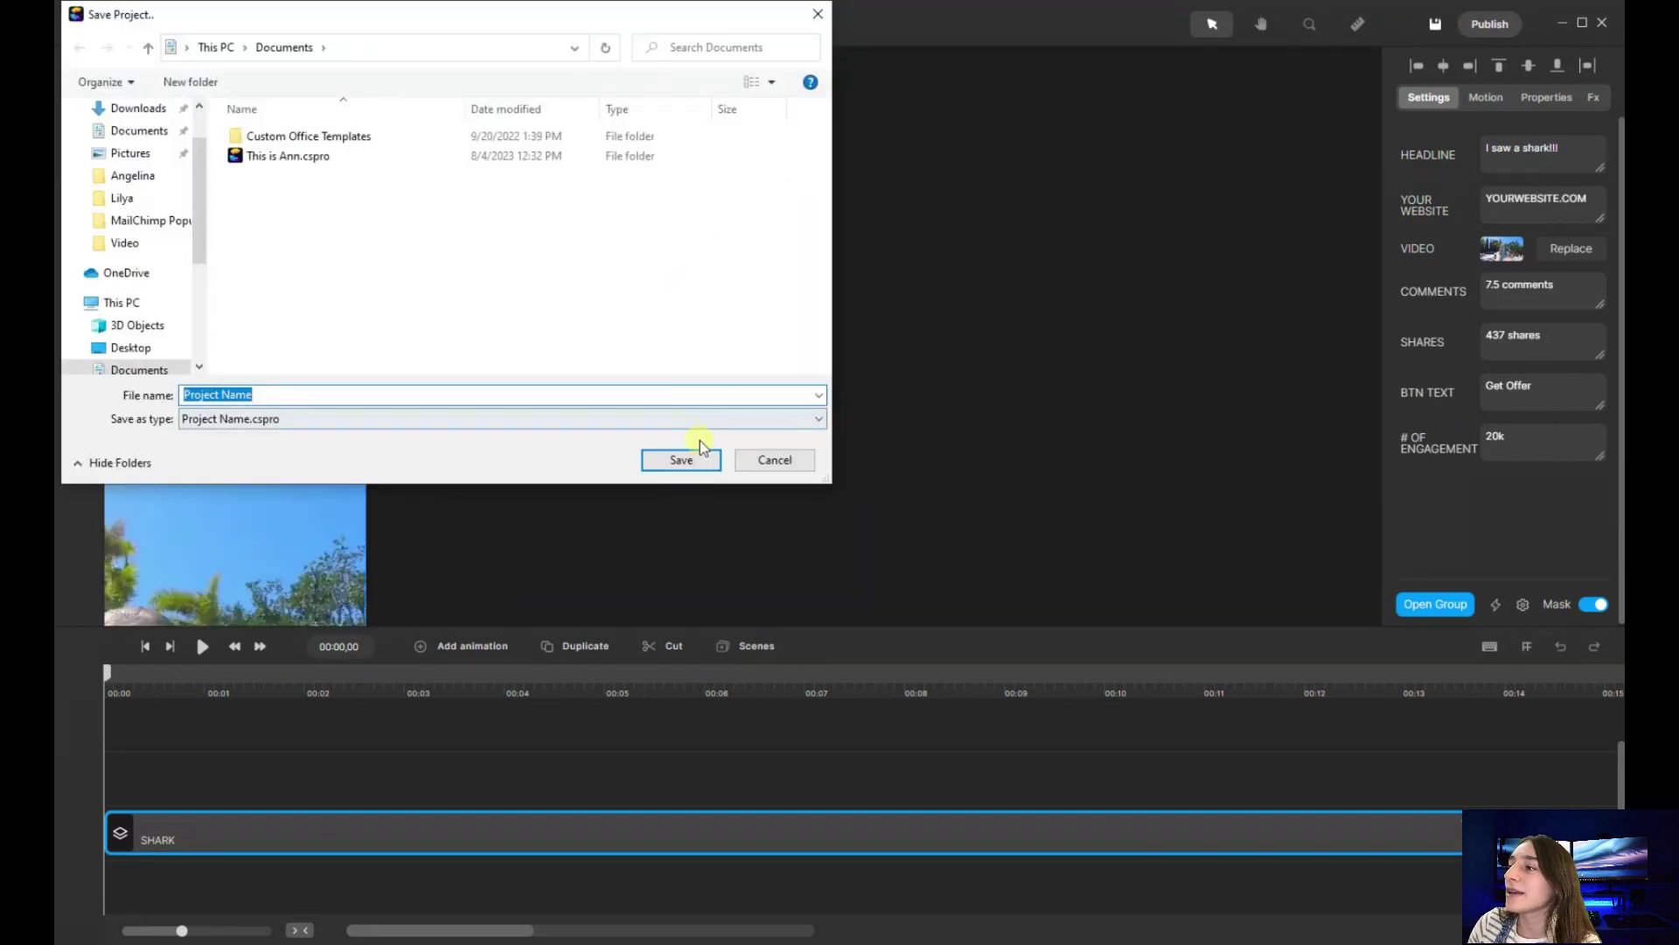
left_click(695, 458)
left_click(1487, 20)
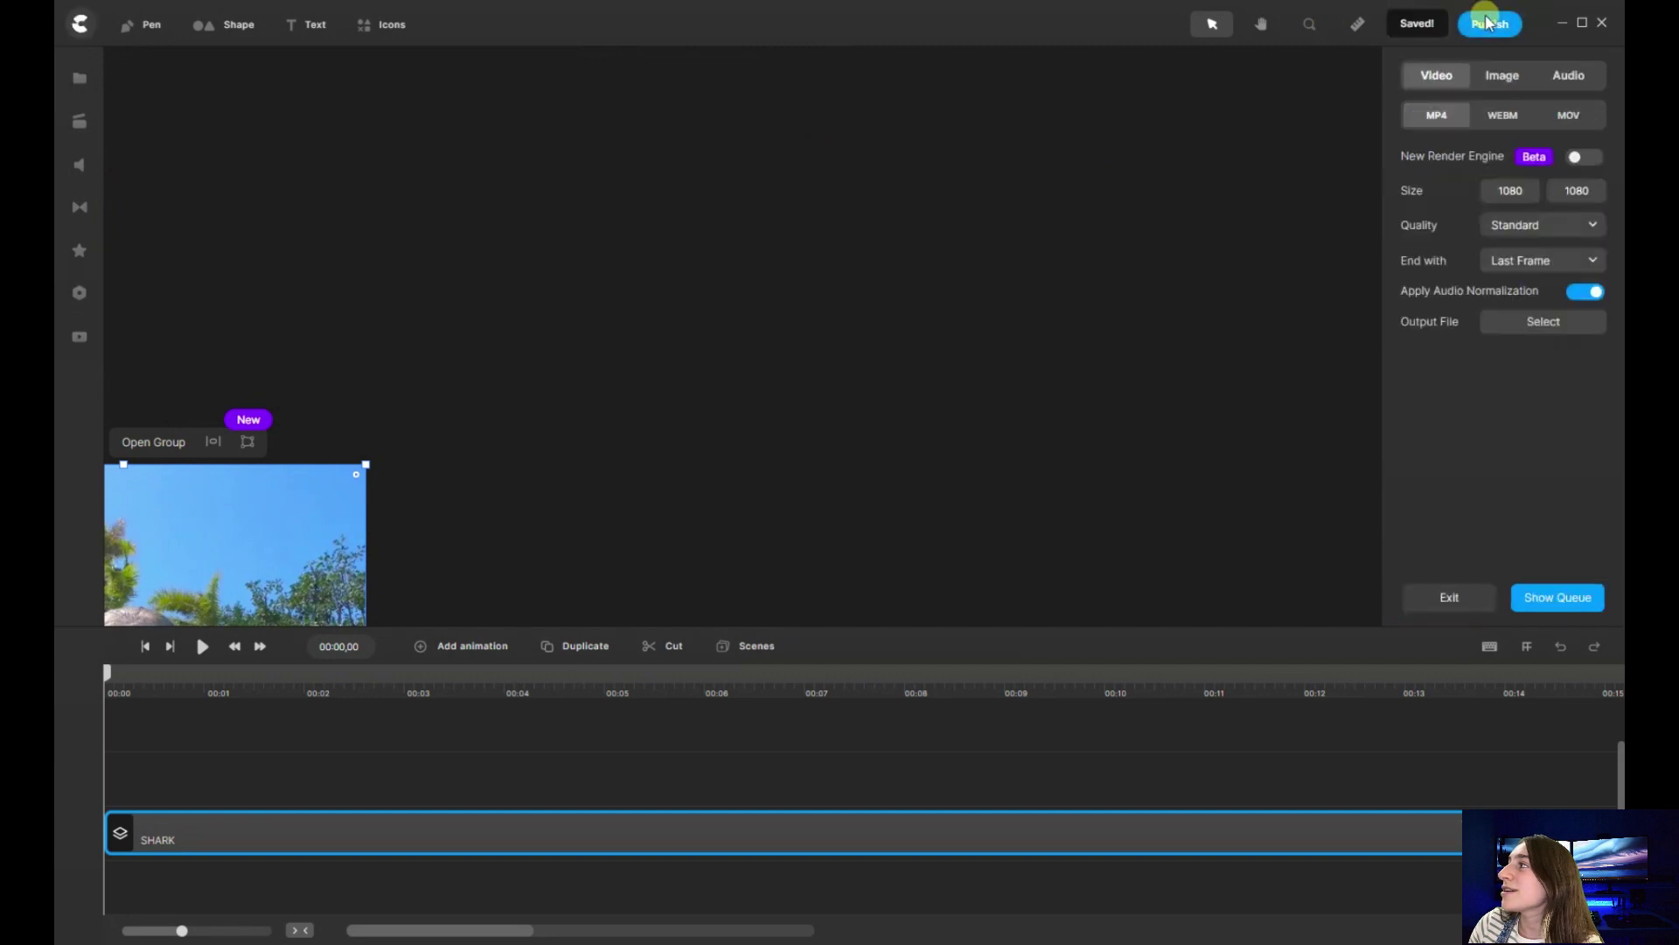